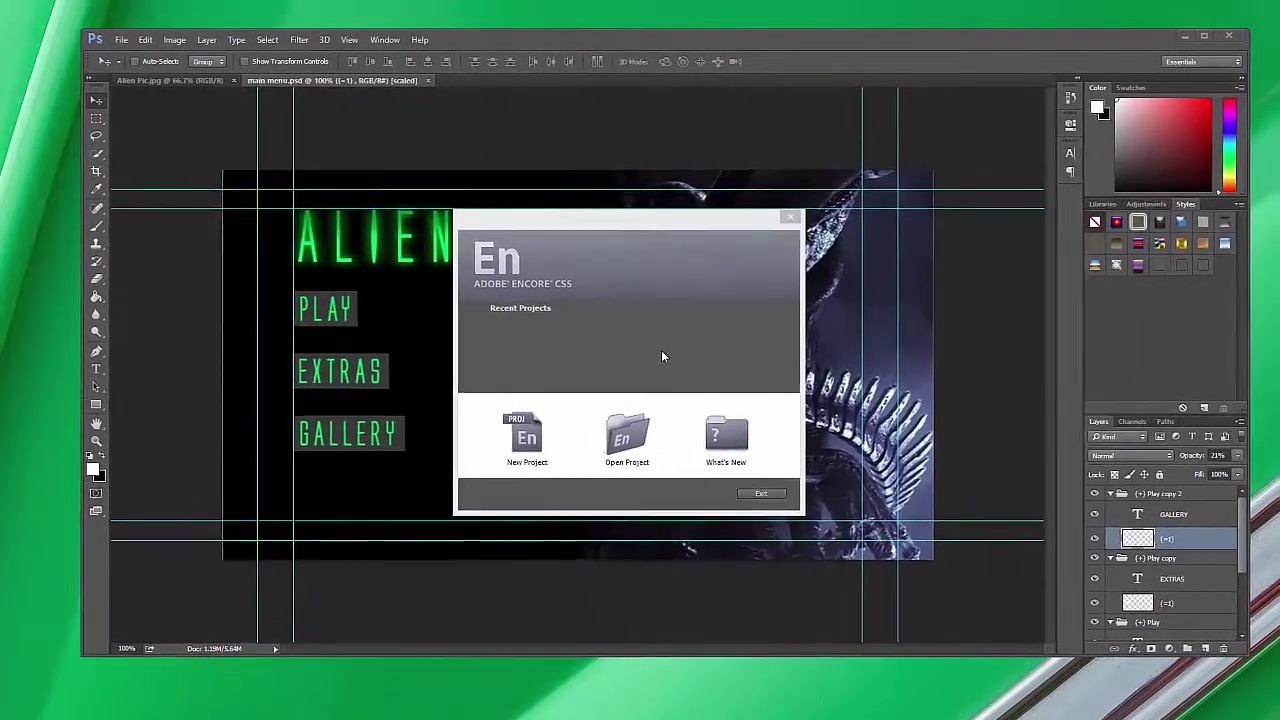
# - Start a new Encore project named Alien
pyautogui.moveTo(600, 226); pyautogui.dragTo(663, 239)
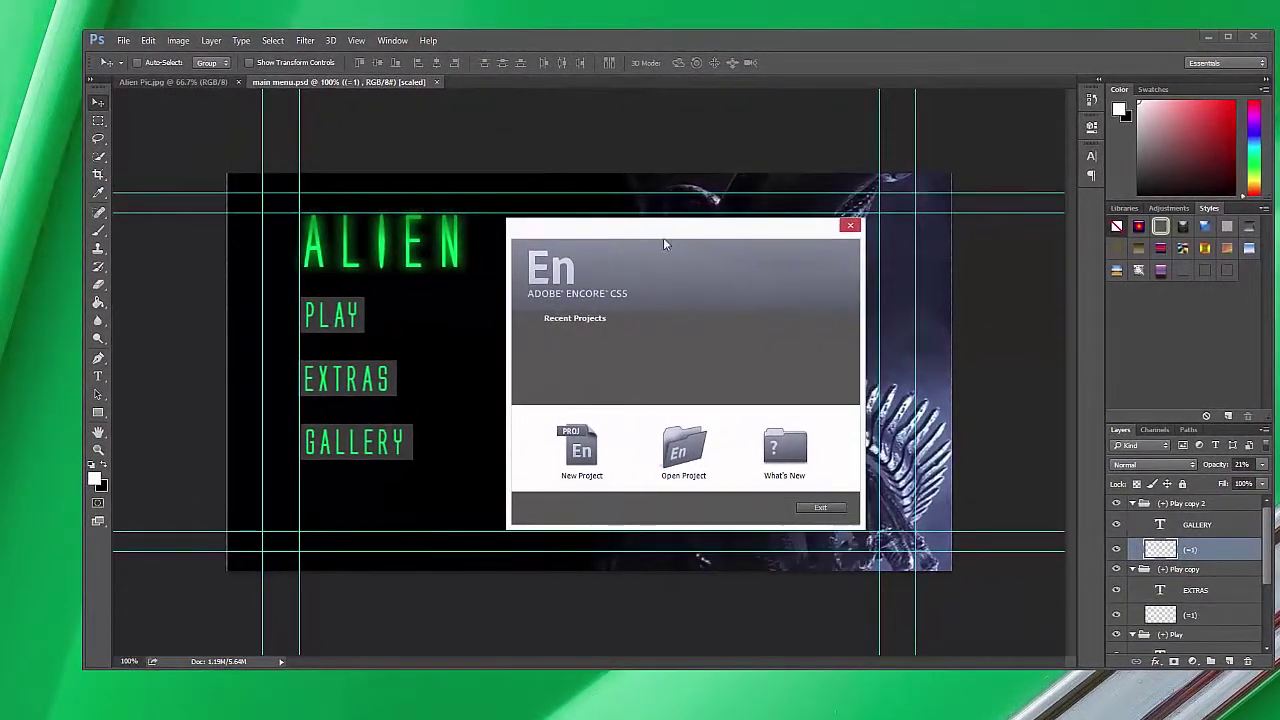
pyautogui.click(580, 448)
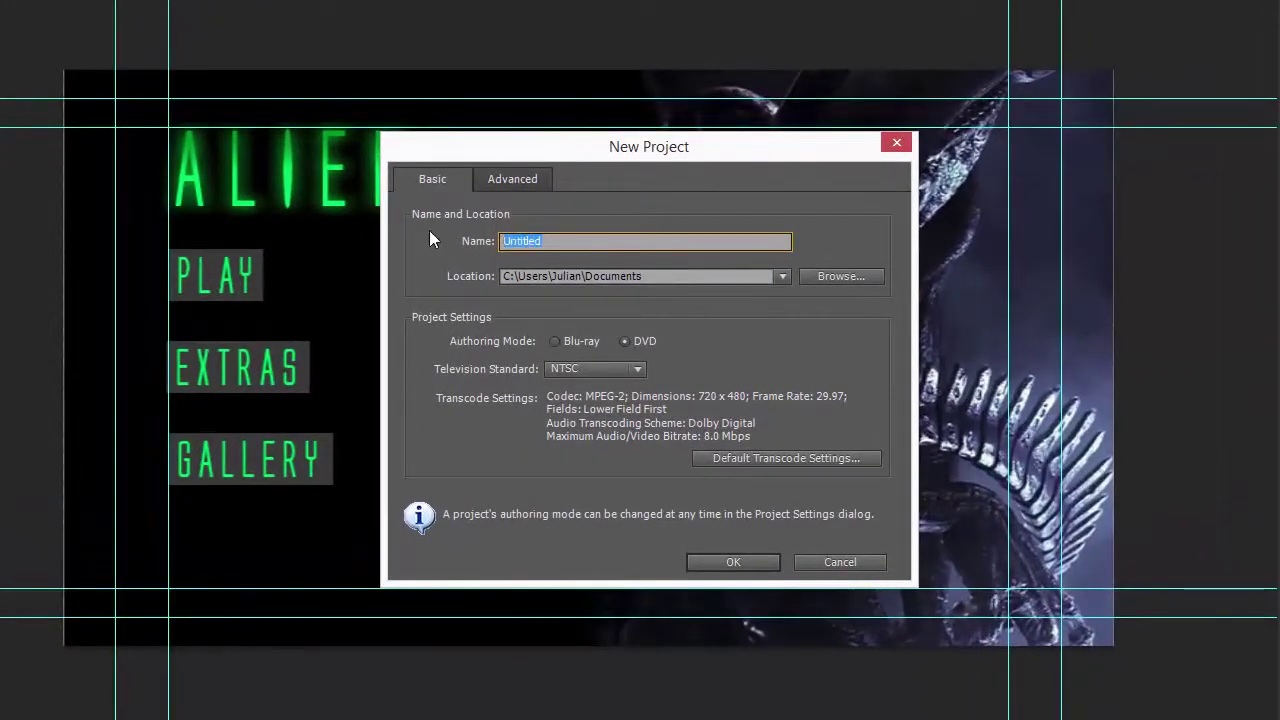
pyautogui.write('Alien')
# - Save it in Teaching > The Workshop > Encore Motion Menus and set the television standard to PAL
pyautogui.click(845, 278)
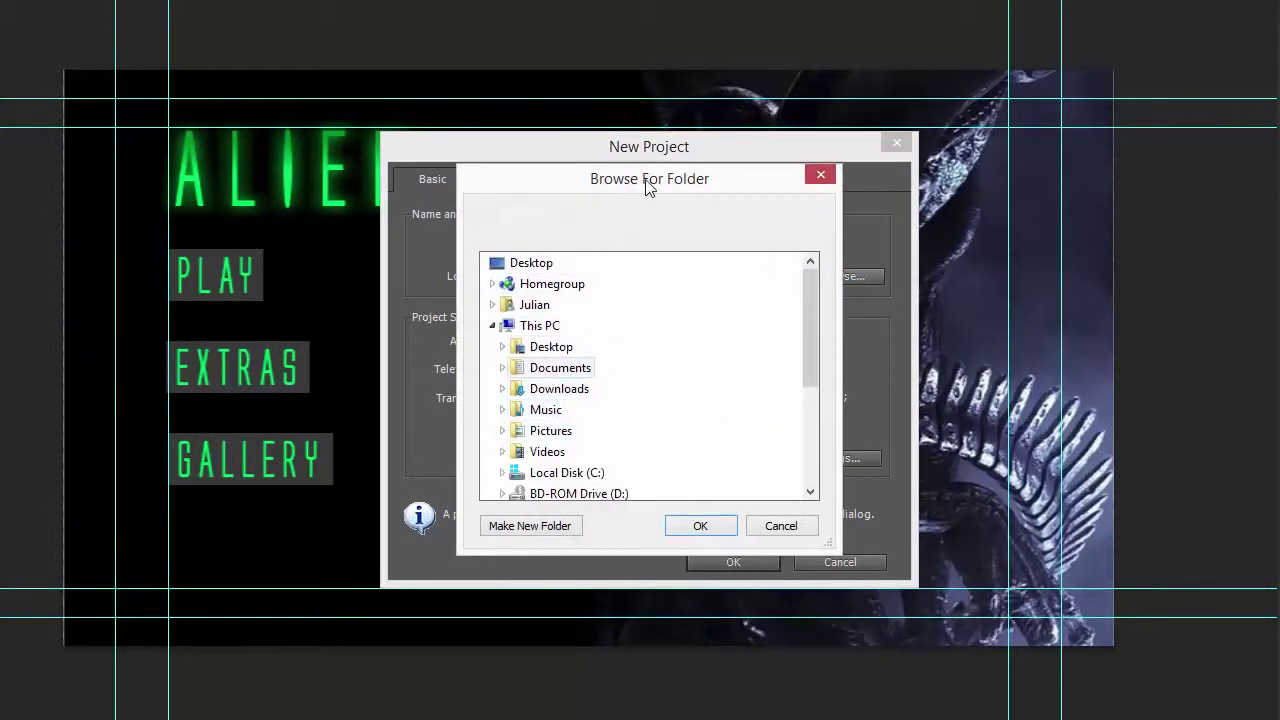
pyautogui.moveTo(648, 188); pyautogui.dragTo(403, 163)
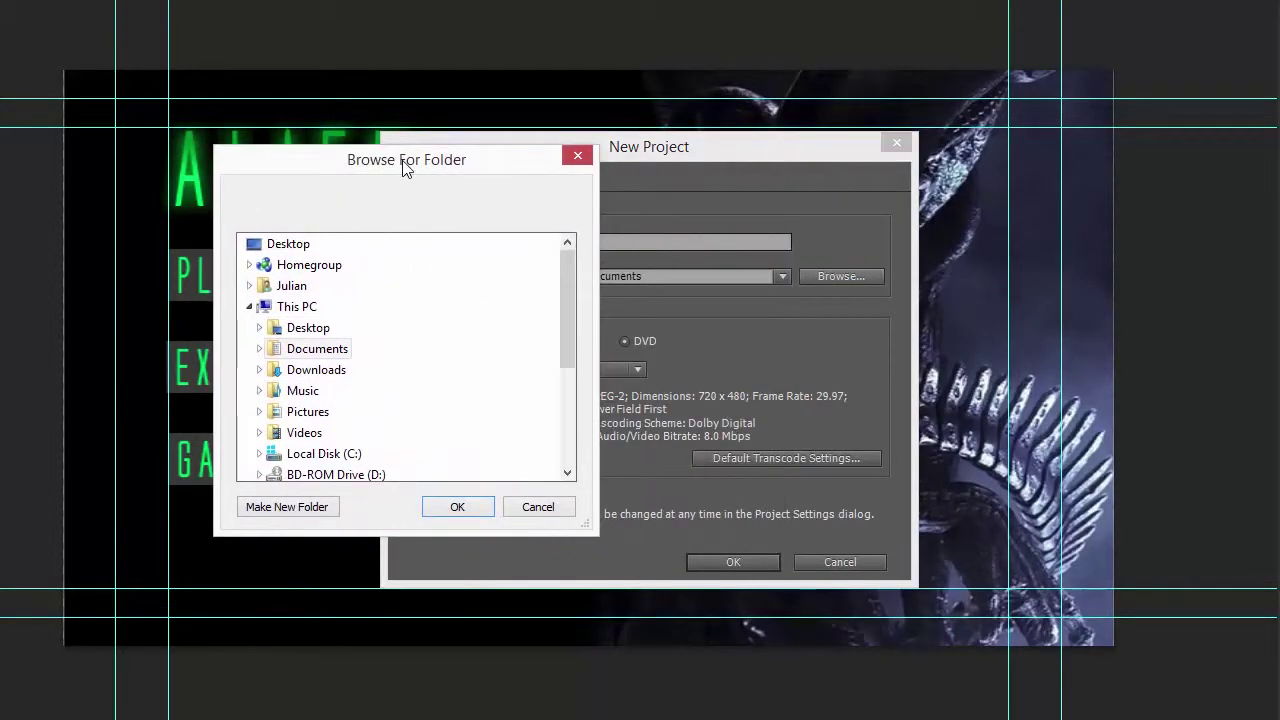
pyautogui.click(264, 349)
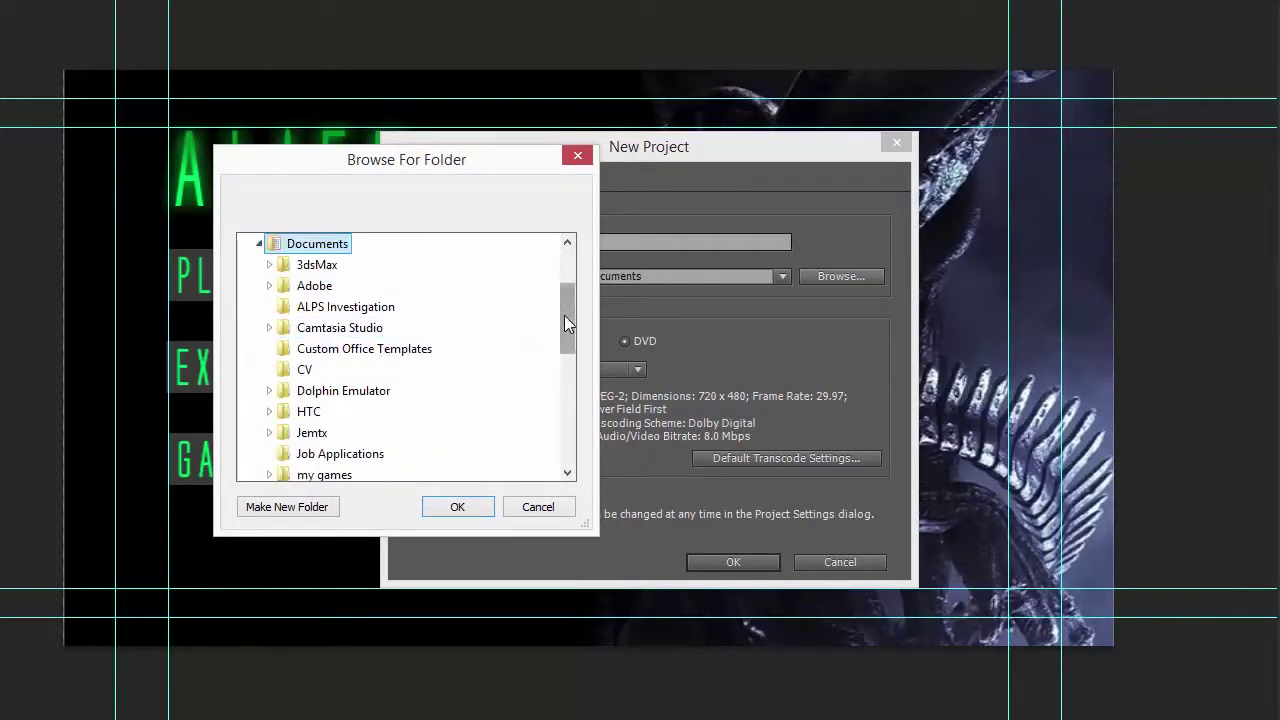
pyautogui.moveTo(564, 320); pyautogui.dragTo(557, 286)
pyautogui.scroll(-2, 388, 410)
pyautogui.scroll(-2, 388, 410)
pyautogui.click(337, 377)
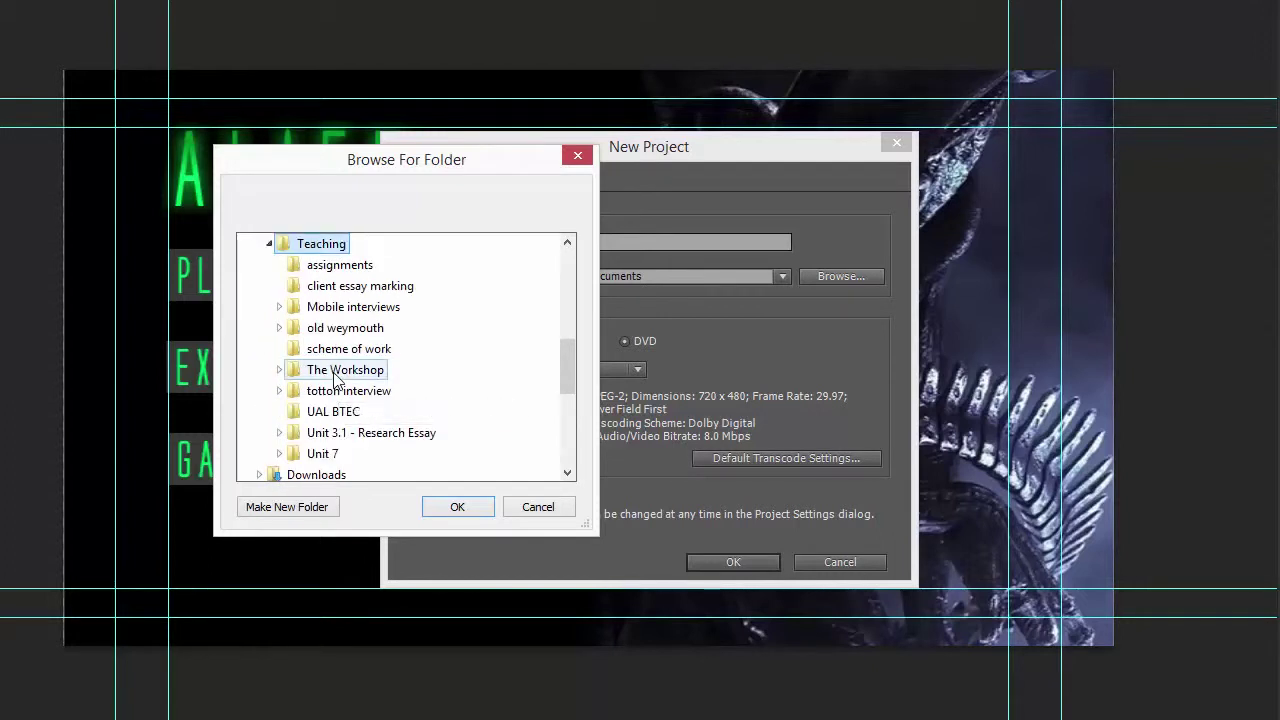
pyautogui.click(340, 371)
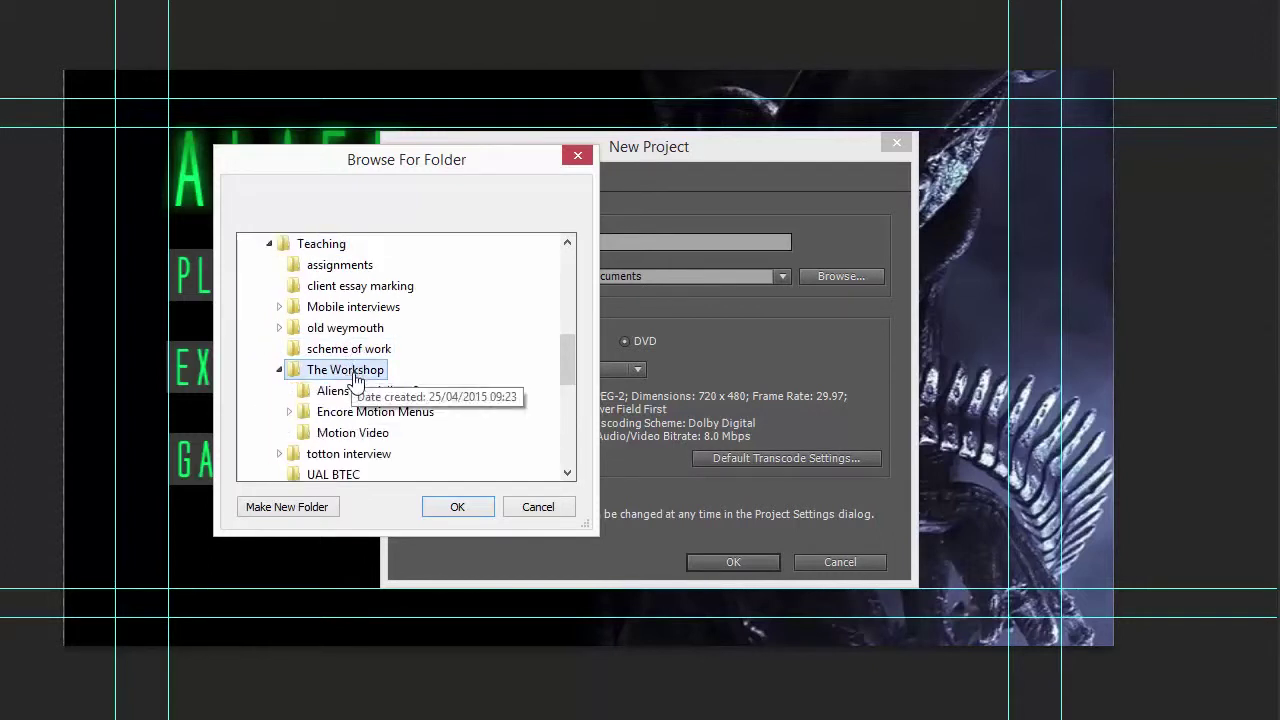
pyautogui.click(393, 414)
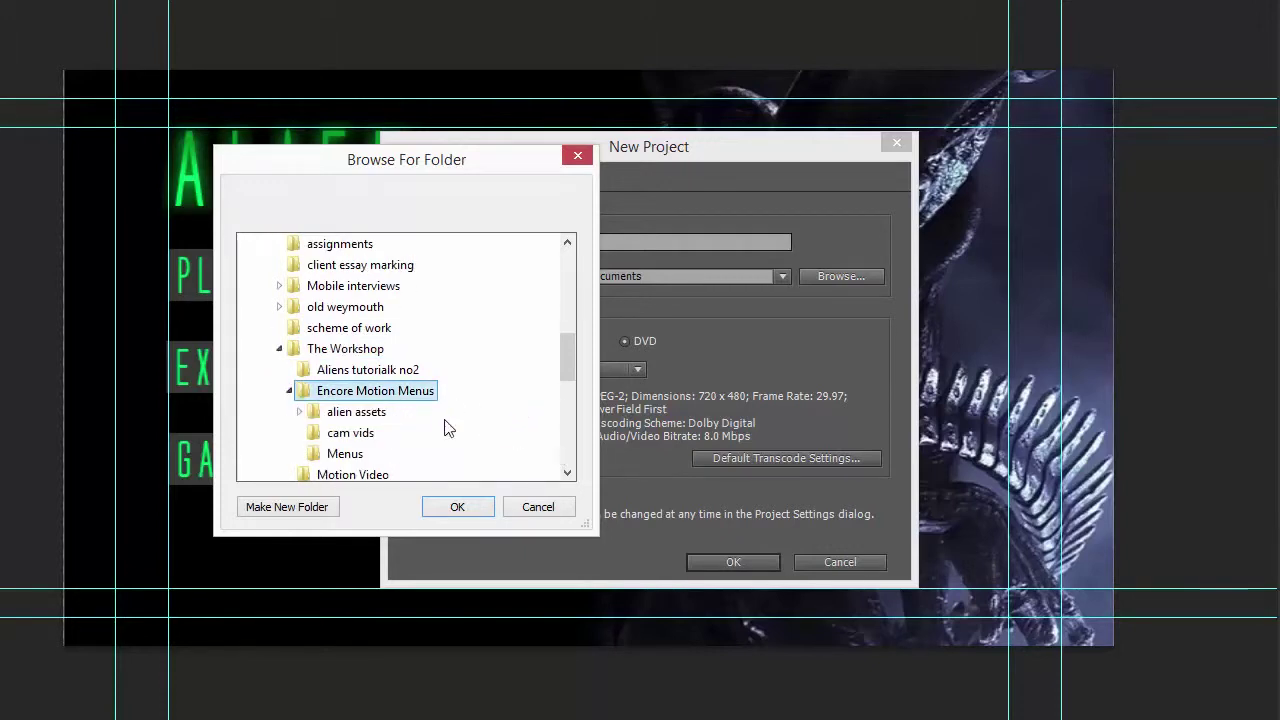
pyautogui.click(457, 507)
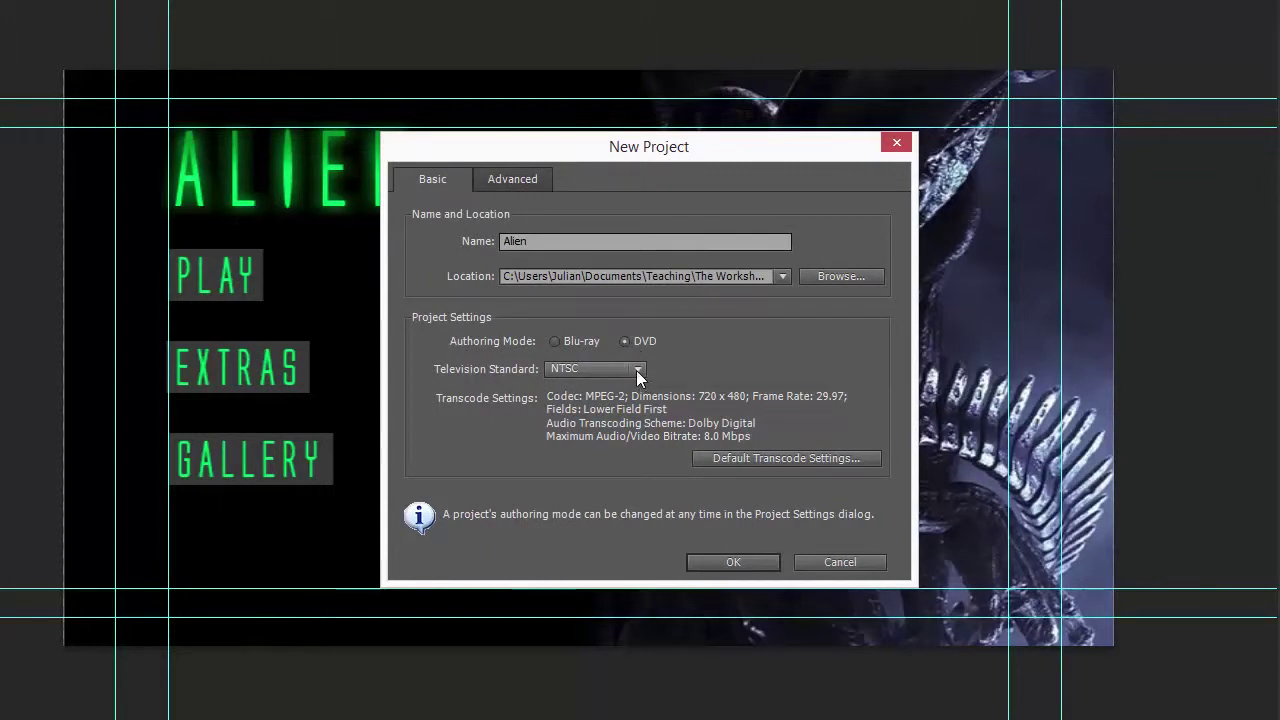
pyautogui.click(637, 369)
pyautogui.click(631, 415)
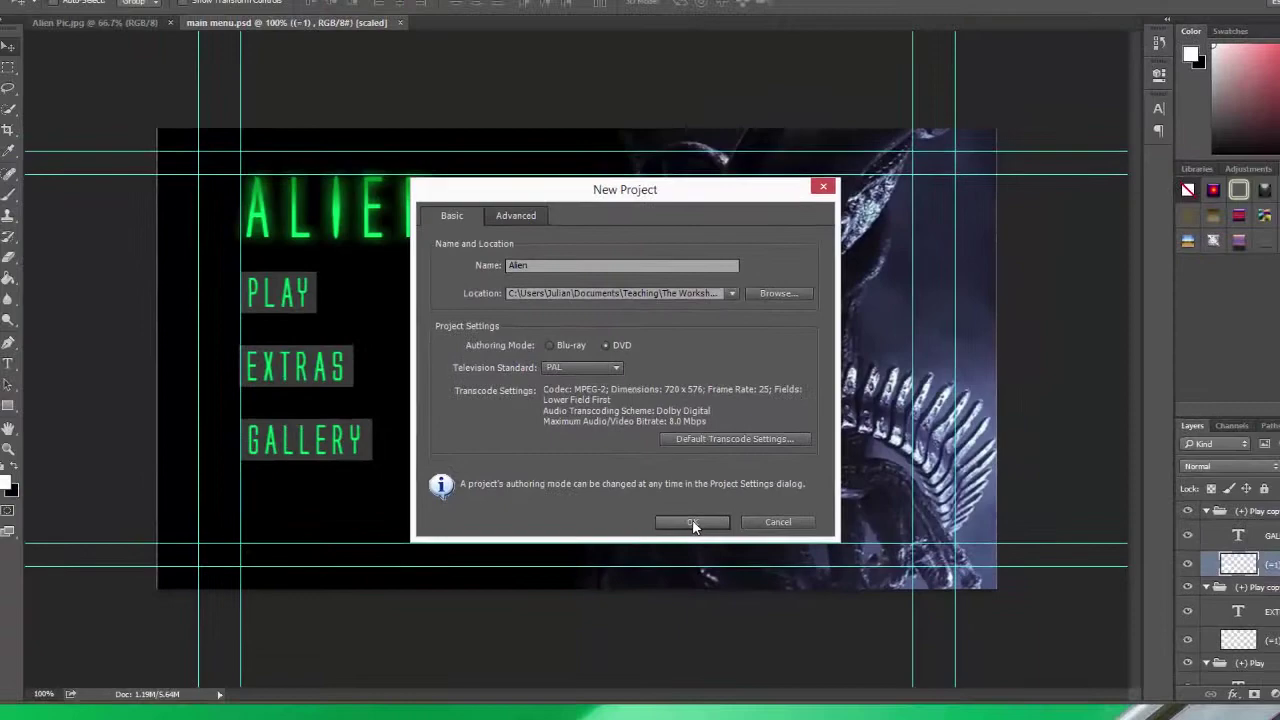
# - Create the Alien project and maximise the Encore window to full screen
pyautogui.click(733, 562)
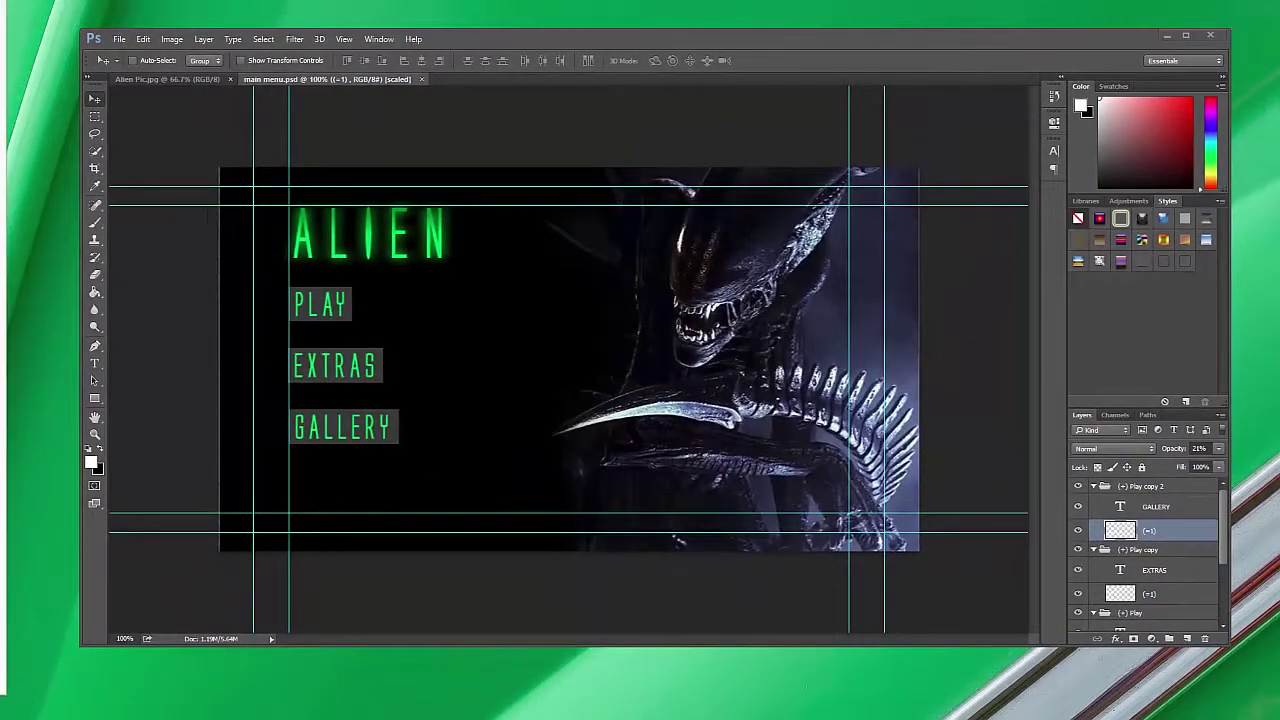
pyautogui.moveTo(0, 106); pyautogui.dragTo(904, 112)
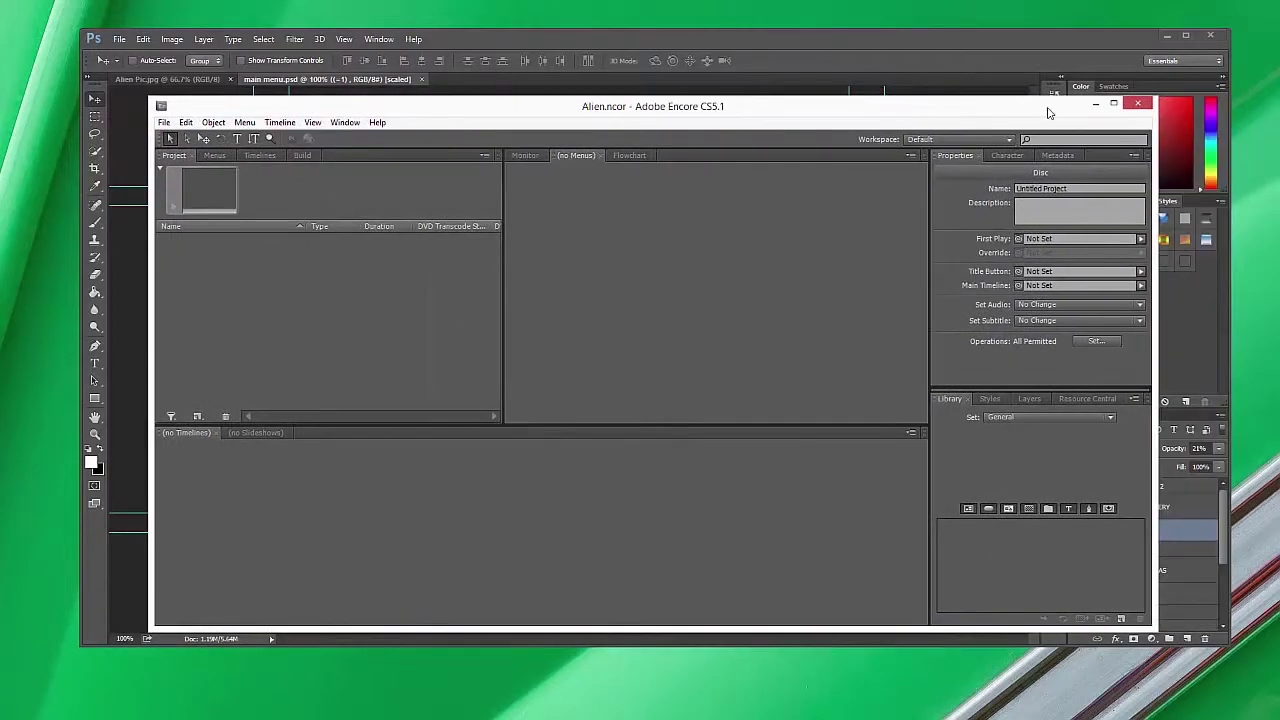
pyautogui.doubleClick(1114, 103)
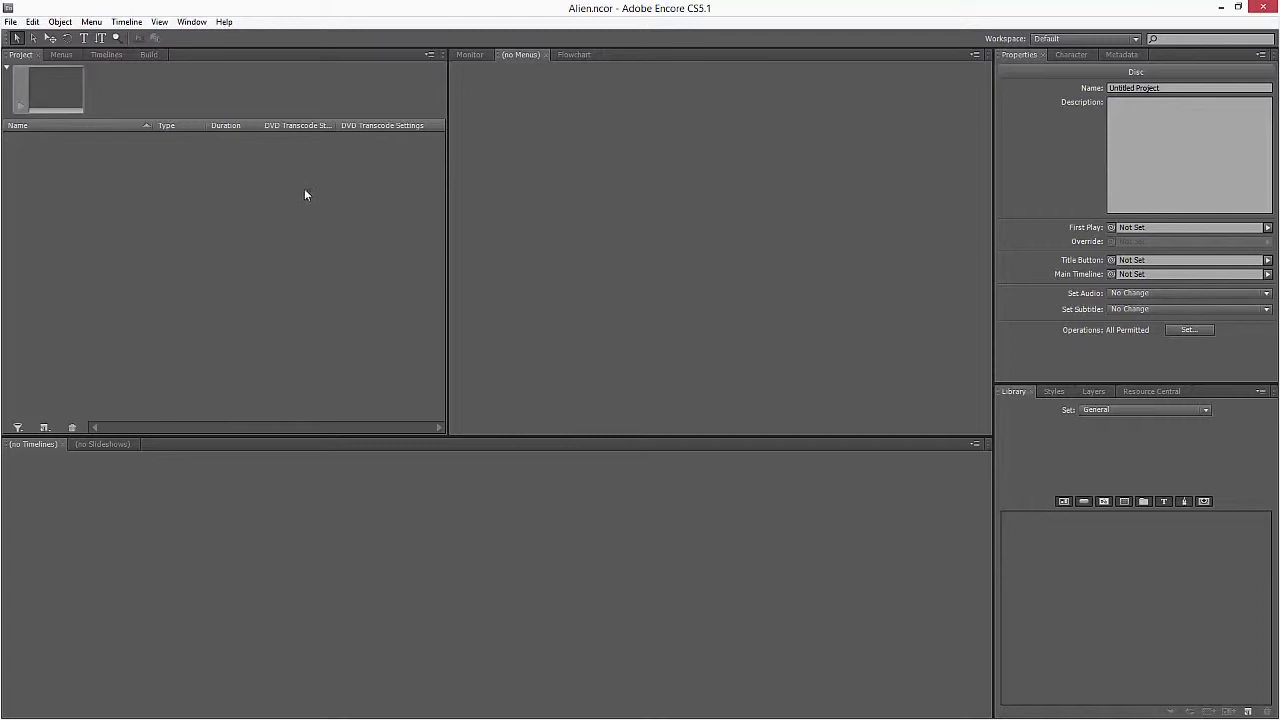
# - Browse the Project, Menus, Timelines and Build tabs, ending back on the empty Project panel
pyautogui.click(15, 28)
pyautogui.click(149, 8)
pyautogui.click(70, 56)
pyautogui.click(97, 55)
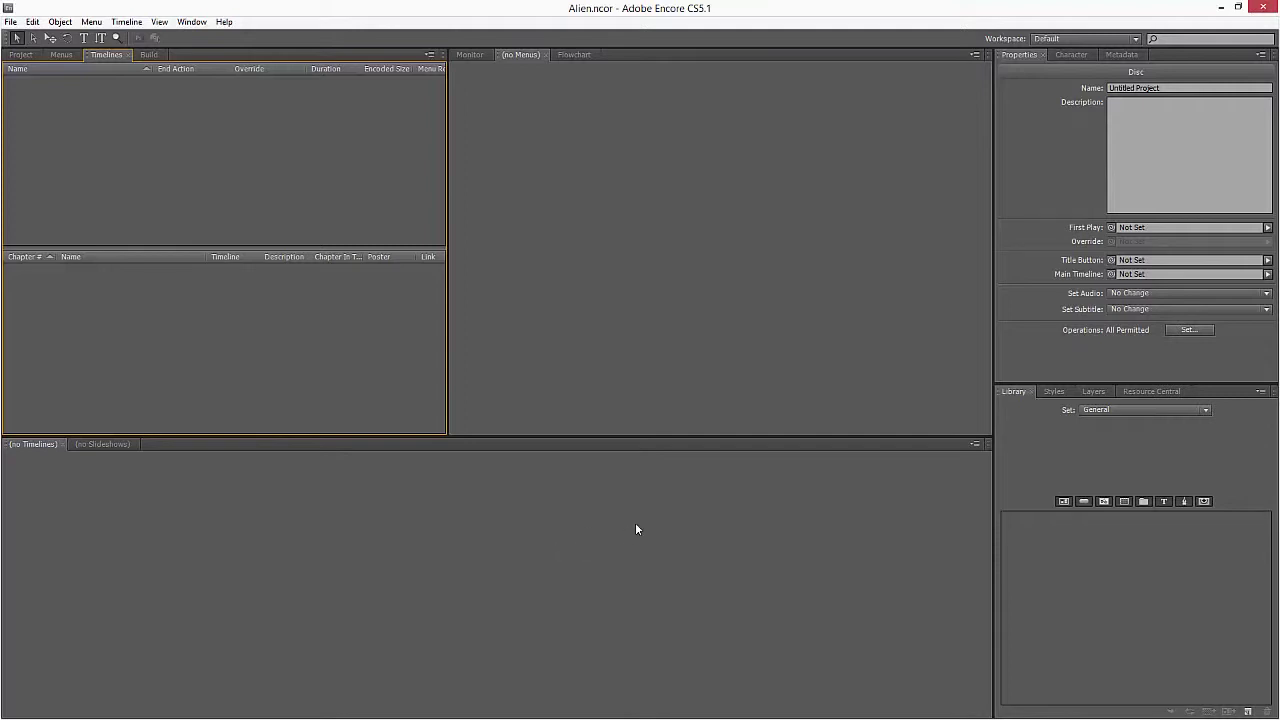
pyautogui.click(21, 54)
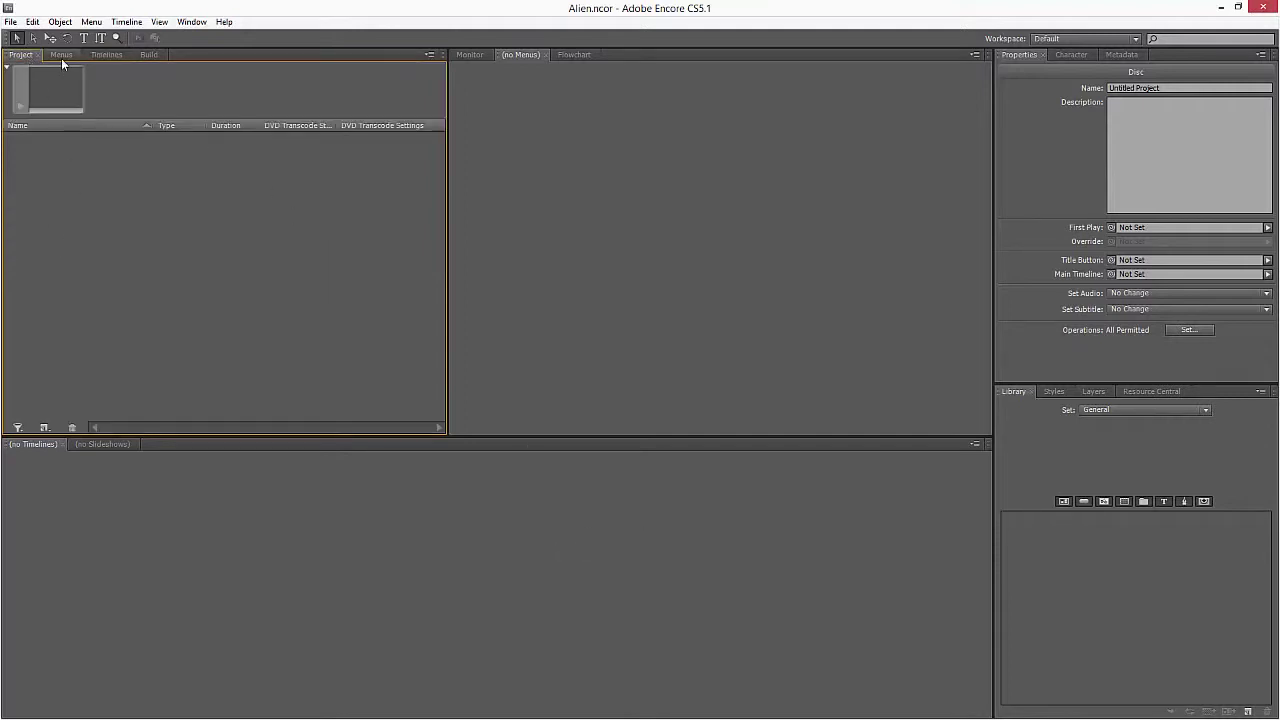
pyautogui.click(61, 56)
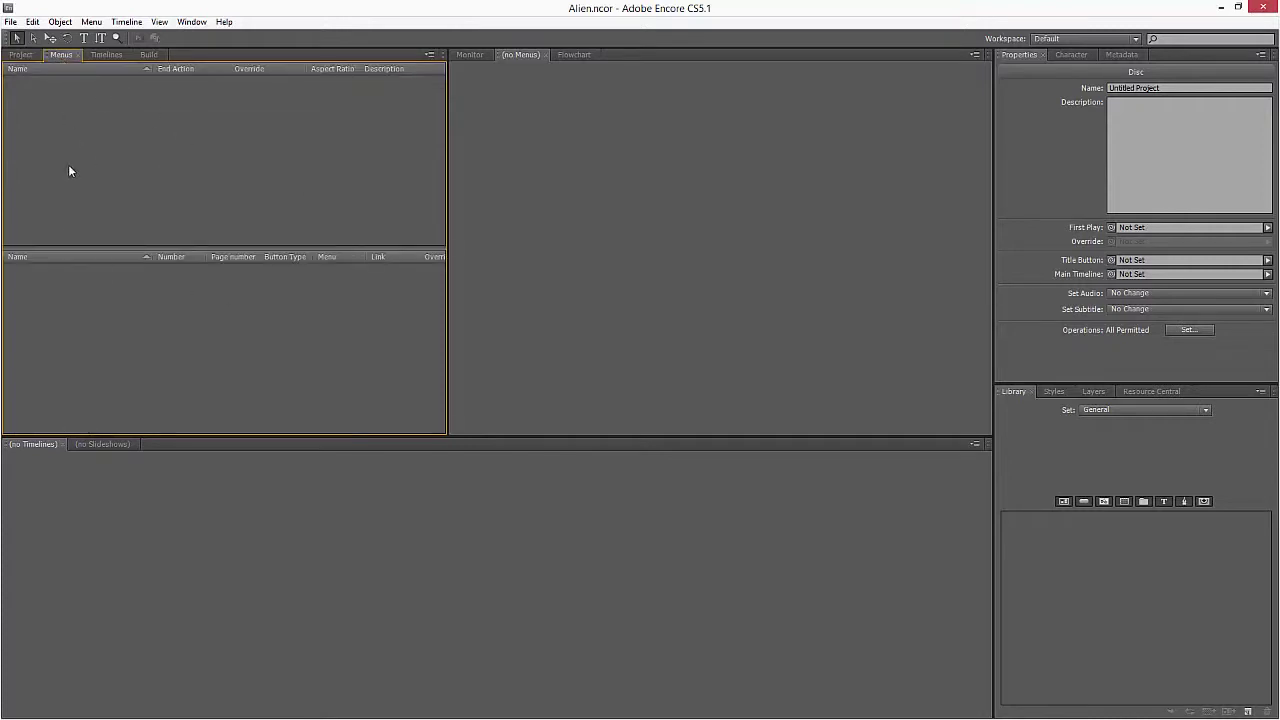
pyautogui.click(106, 55)
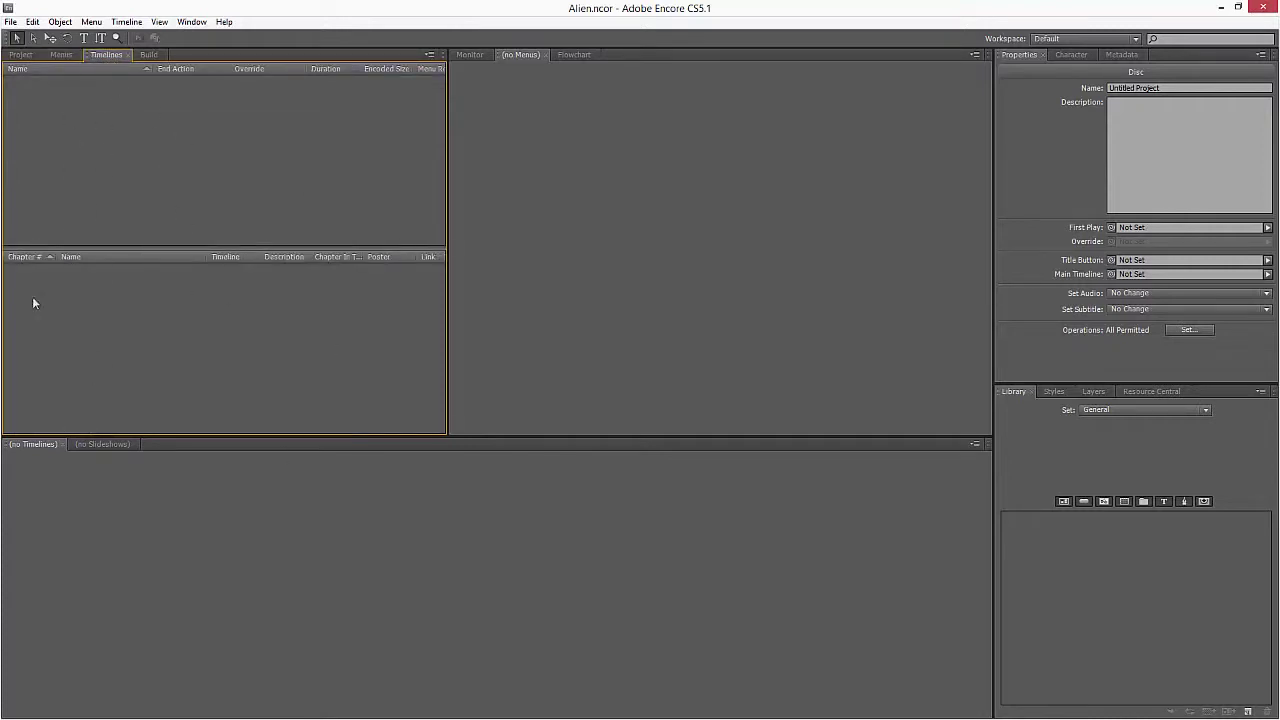
pyautogui.click(148, 55)
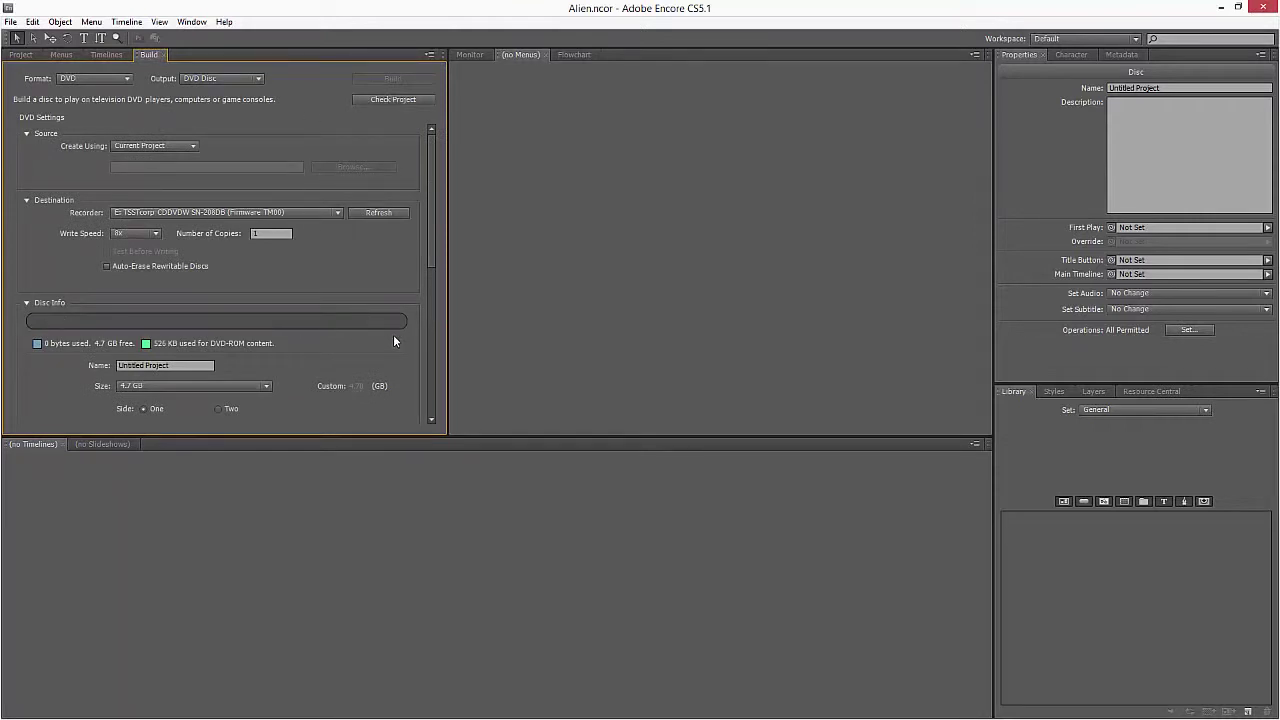
pyautogui.click(112, 55)
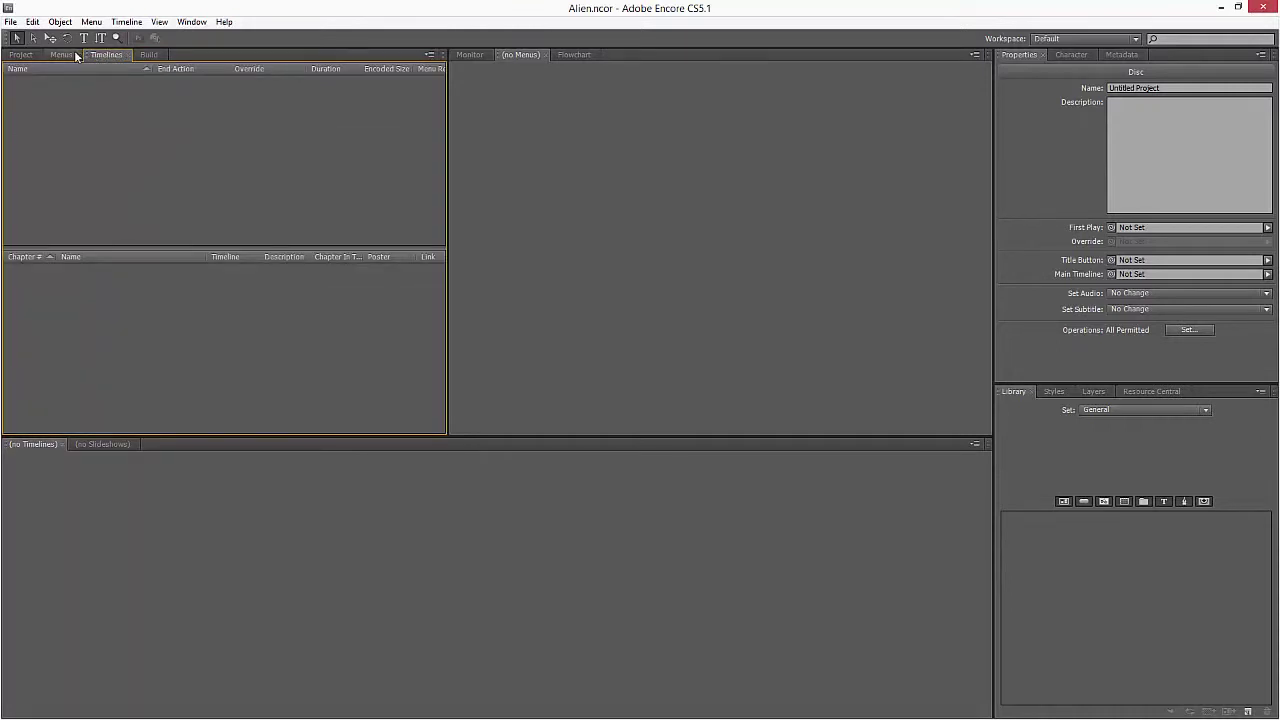
pyautogui.click(61, 55)
pyautogui.click(20, 55)
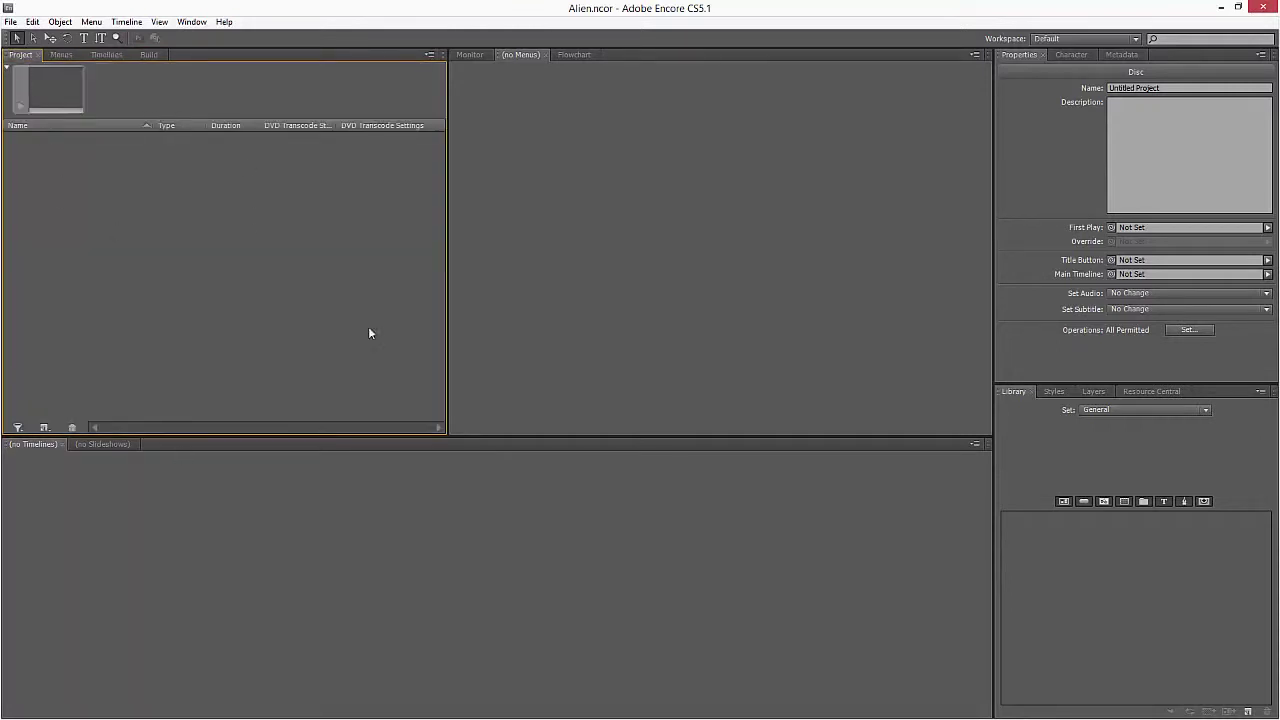
# - Import main menu.psd from the Menus folder as a menu asset
pyautogui.click(10, 21)
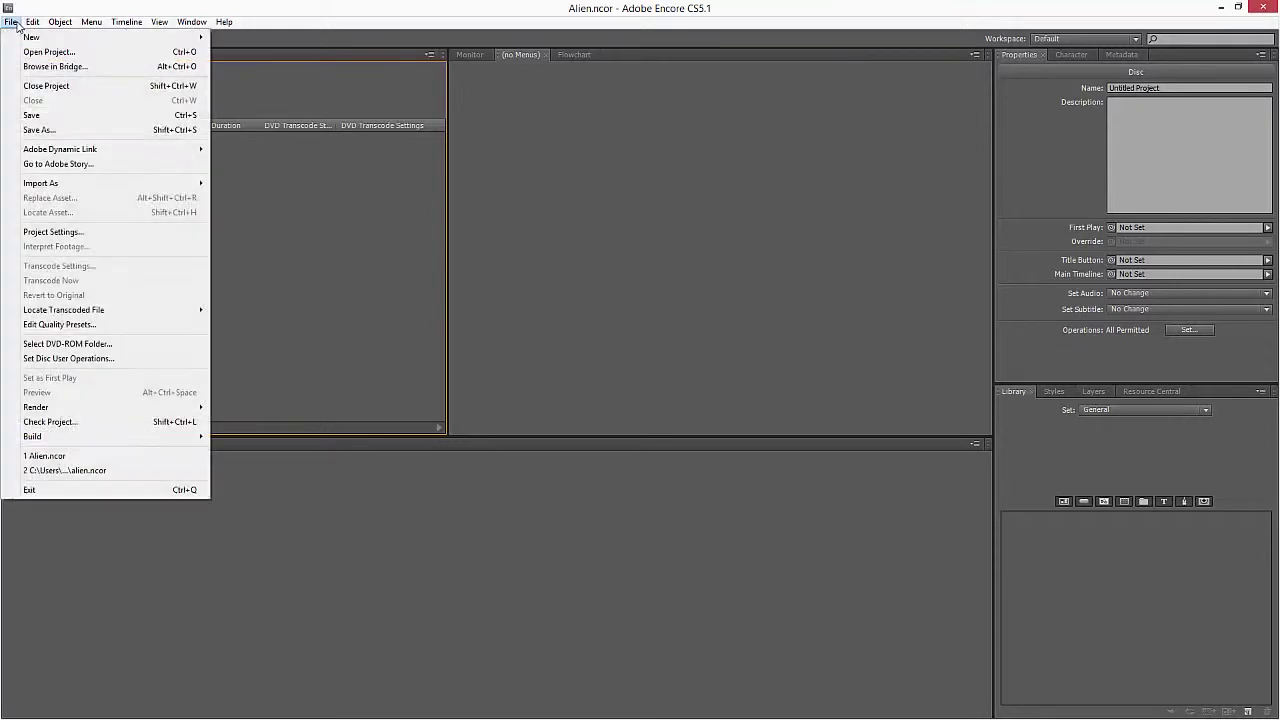
pyautogui.click(245, 197)
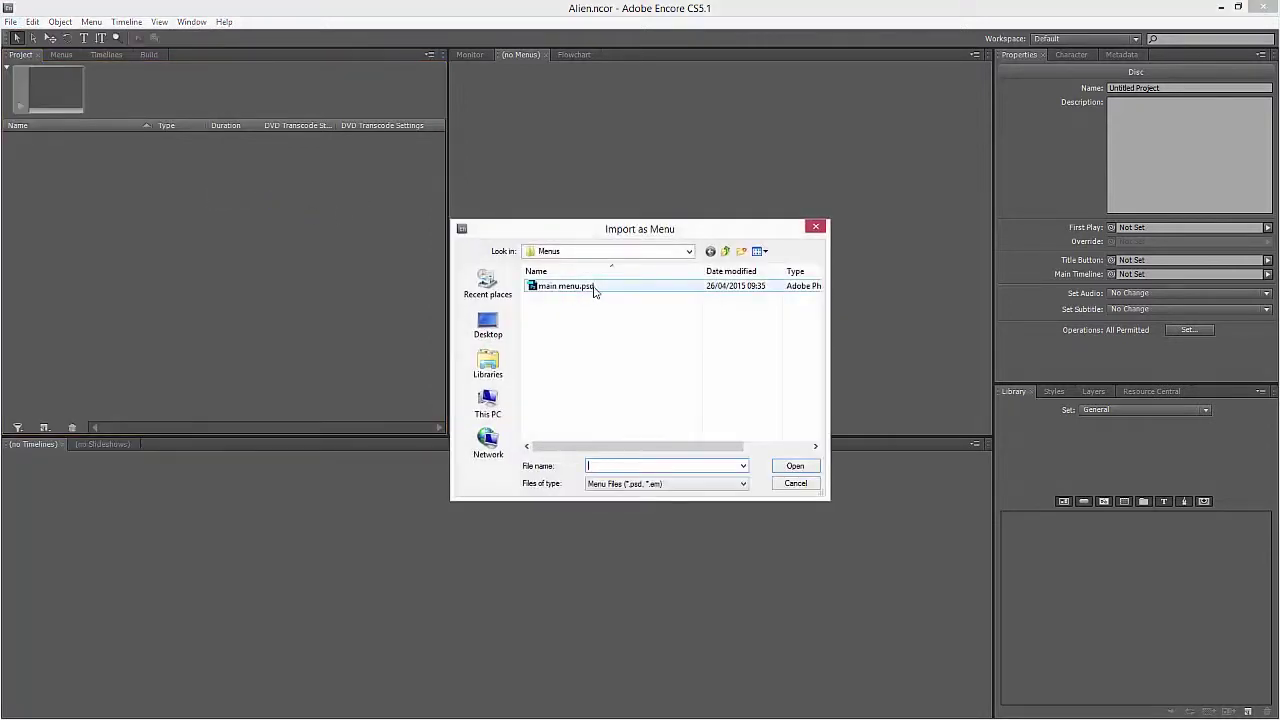
pyautogui.click(689, 252)
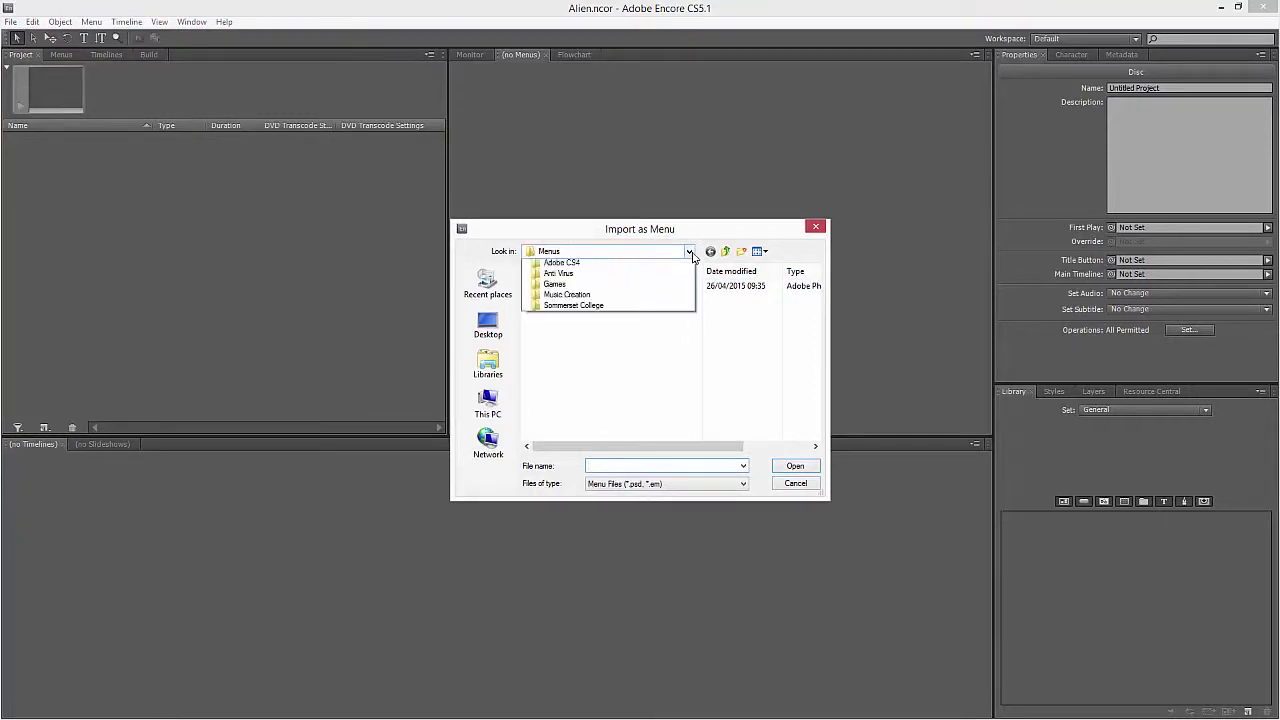
pyautogui.click(689, 252)
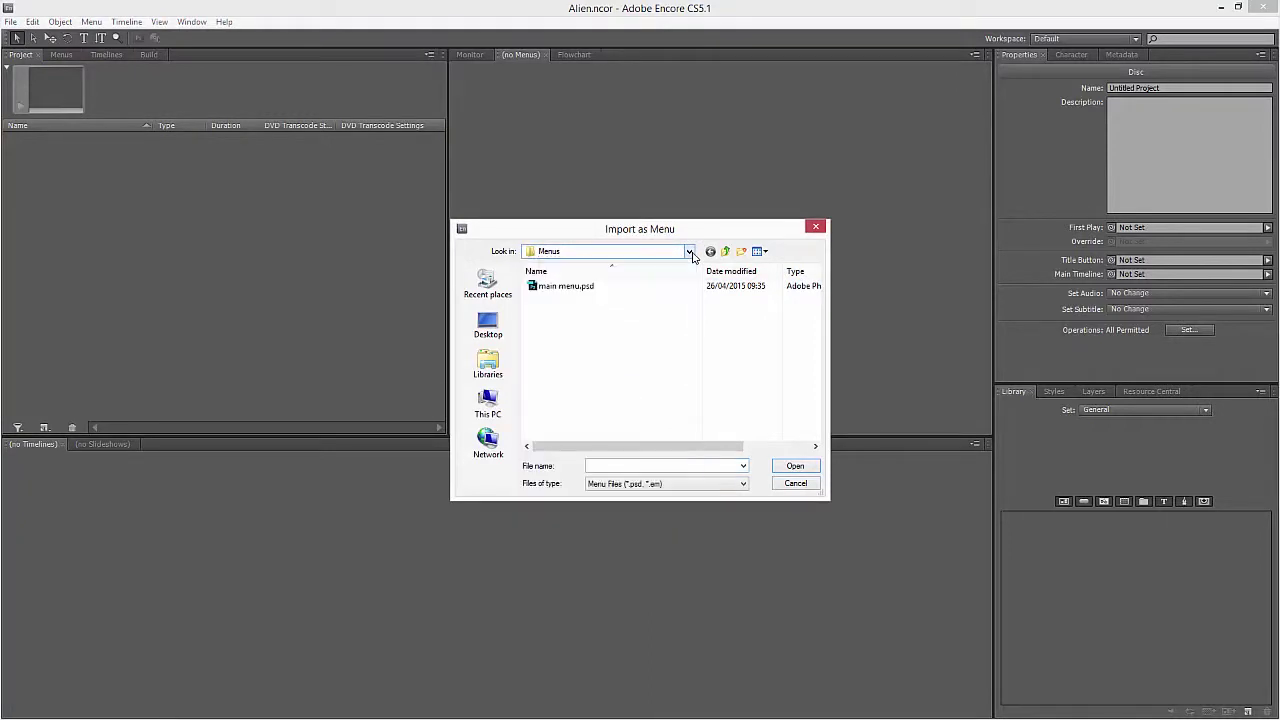
pyautogui.click(580, 288)
pyautogui.click(793, 467)
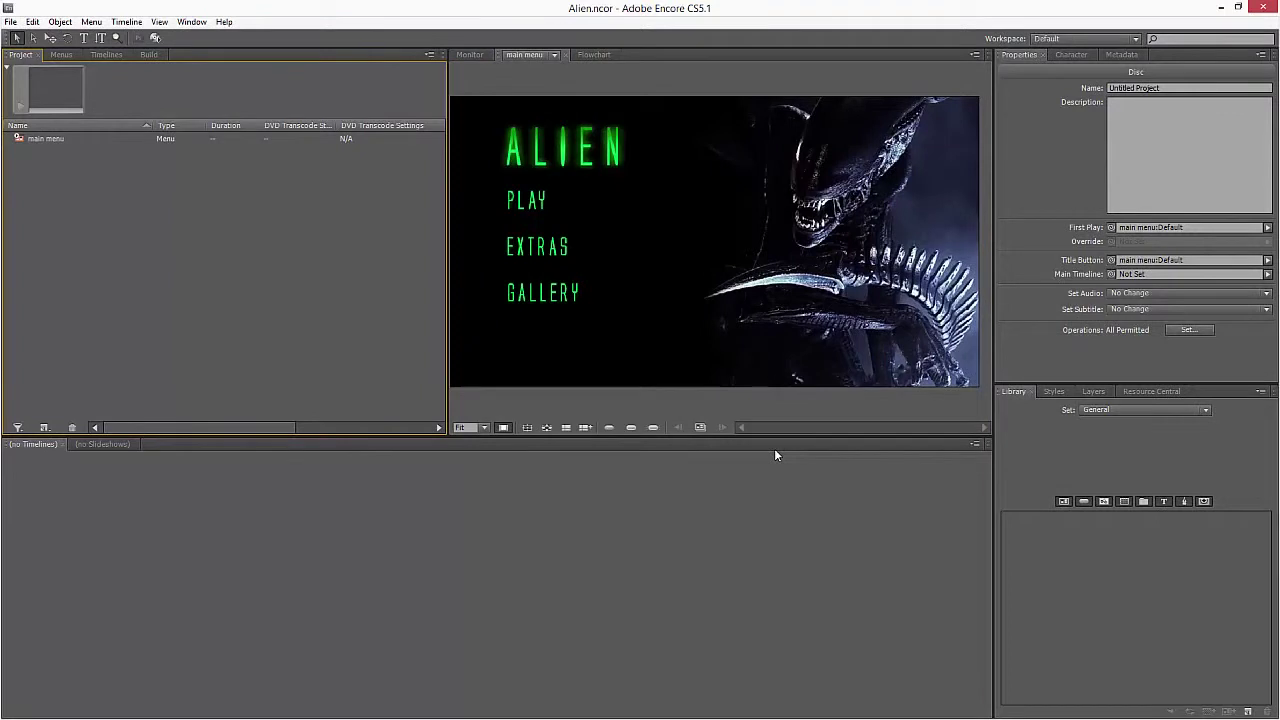
# - Use Preview from Here on the main menu in the Monitor to play the ALIEN menu
pyautogui.rightClick(42, 142)
pyautogui.click(14, 158)
pyautogui.rightClick(18, 142)
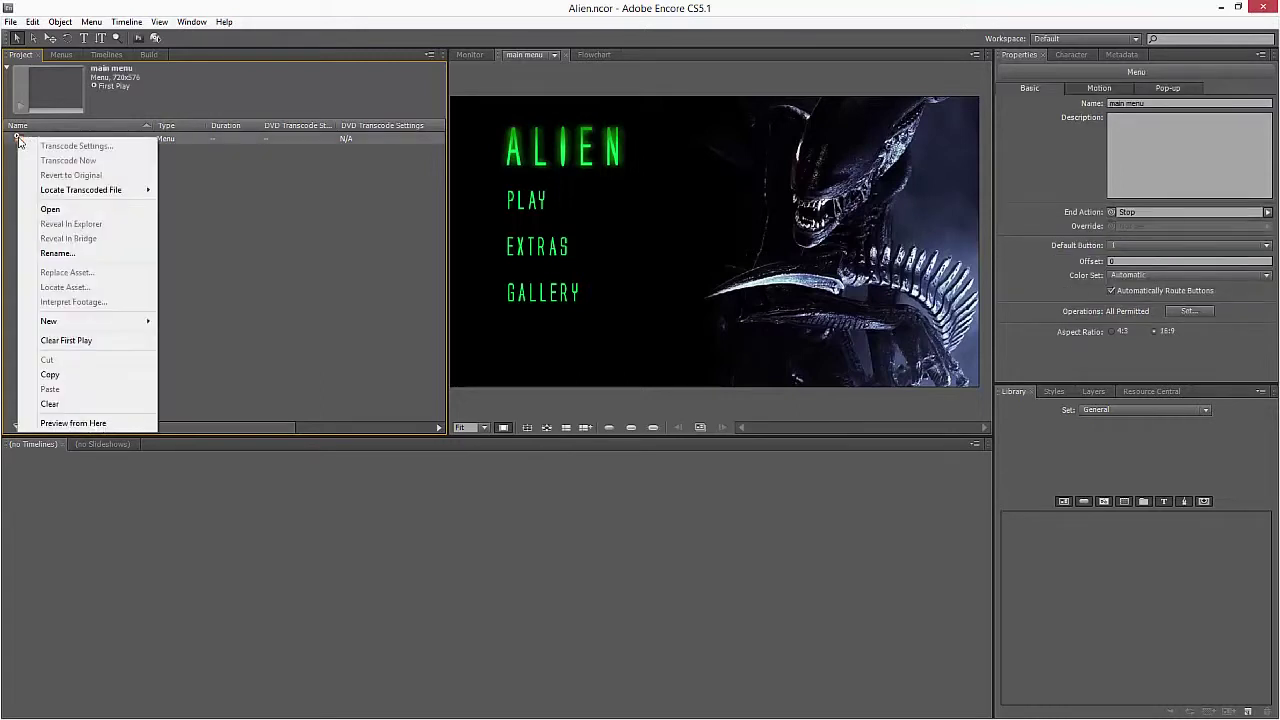
pyautogui.click(204, 165)
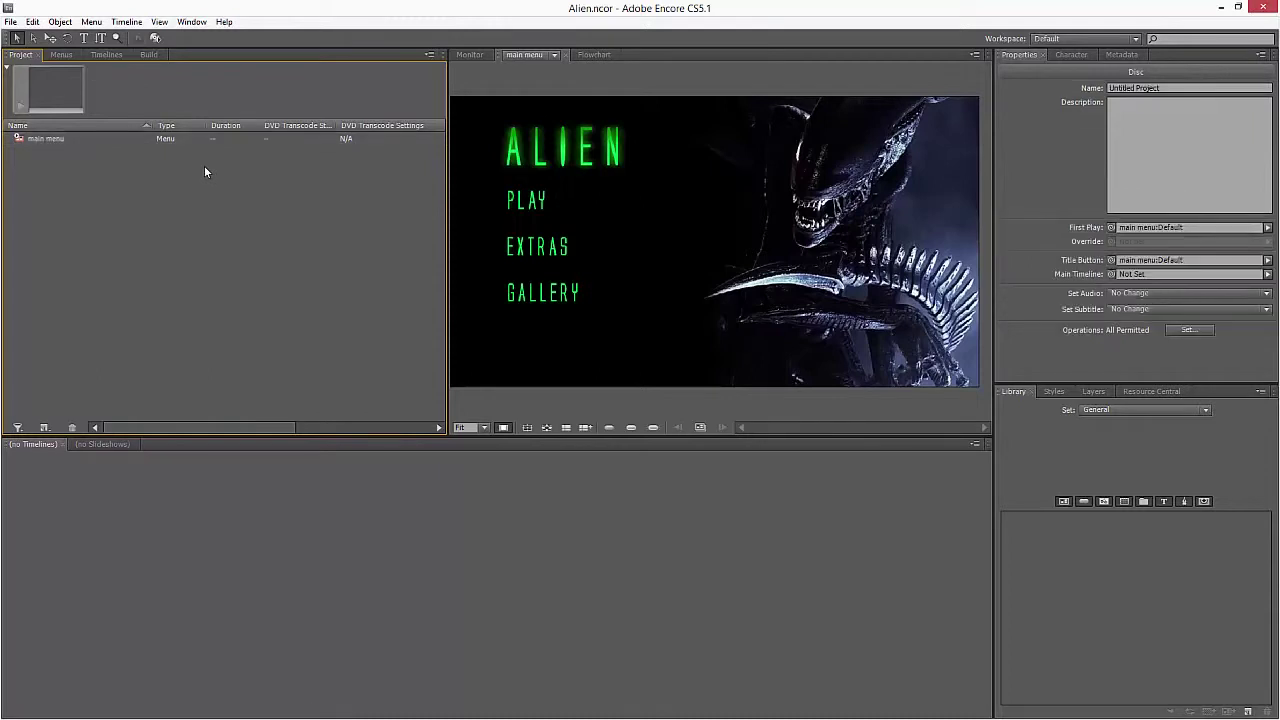
pyautogui.rightClick(43, 140)
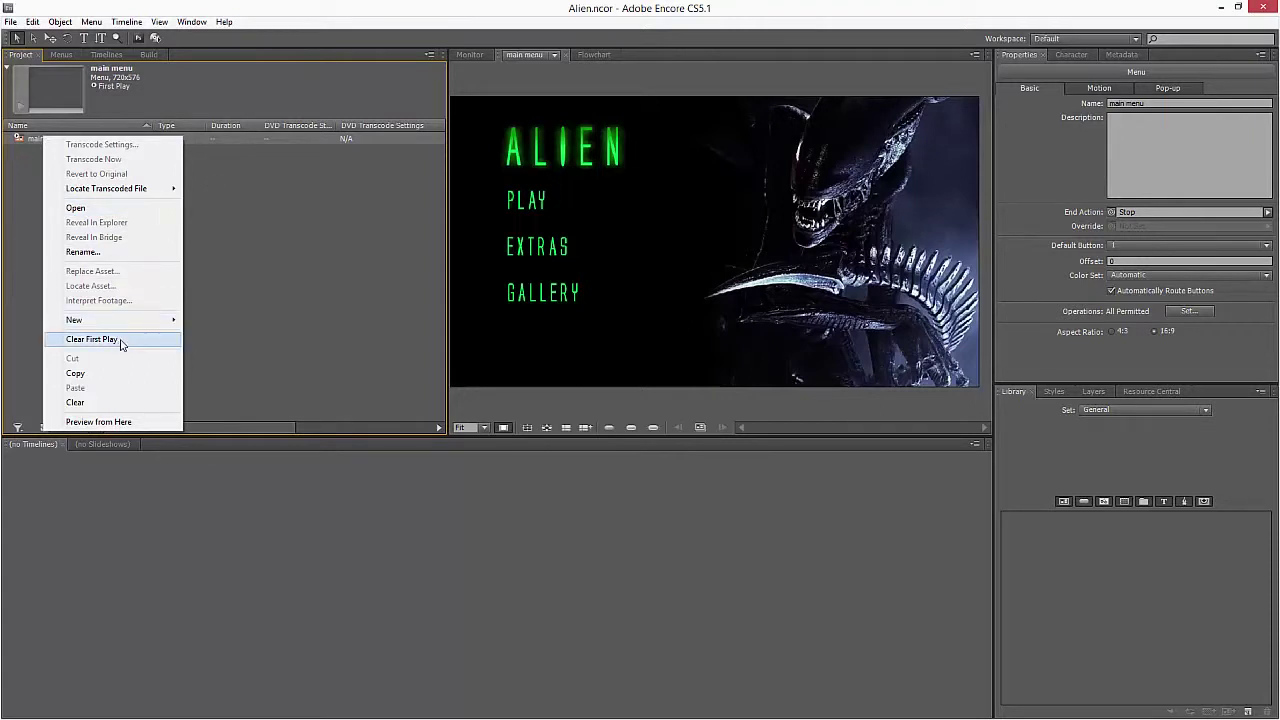
pyautogui.click(307, 221)
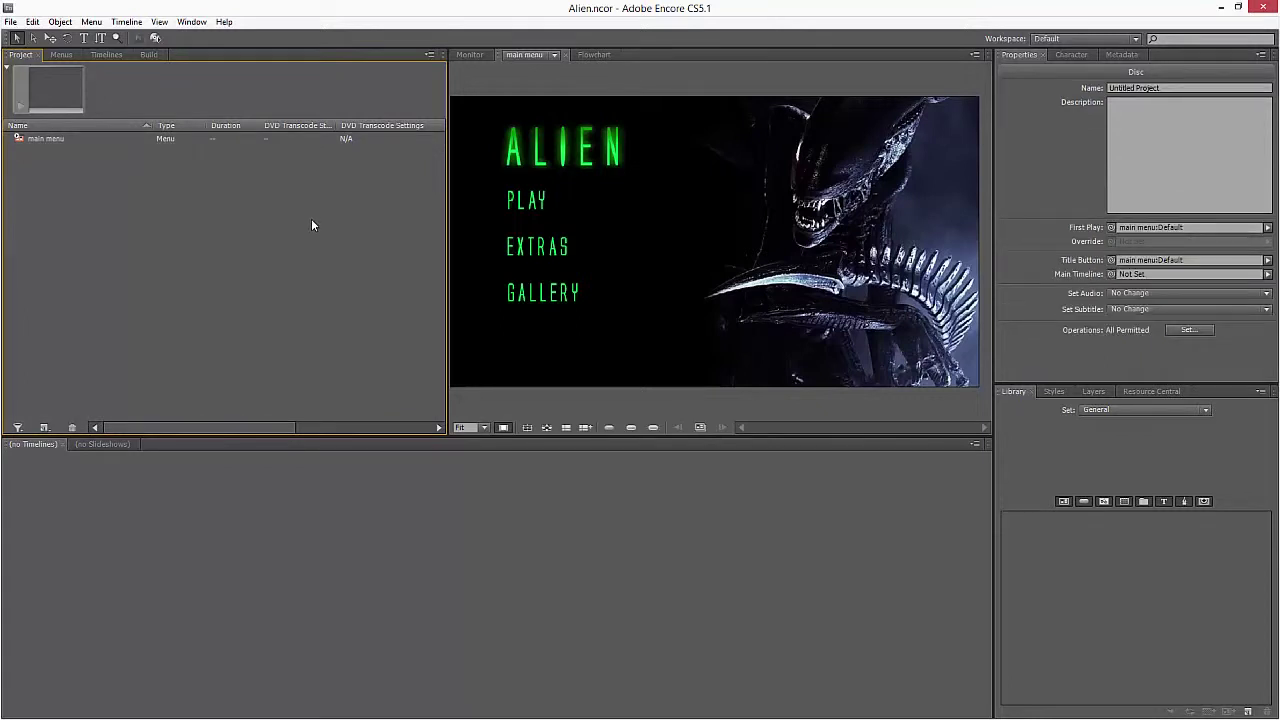
pyautogui.rightClick(22, 143)
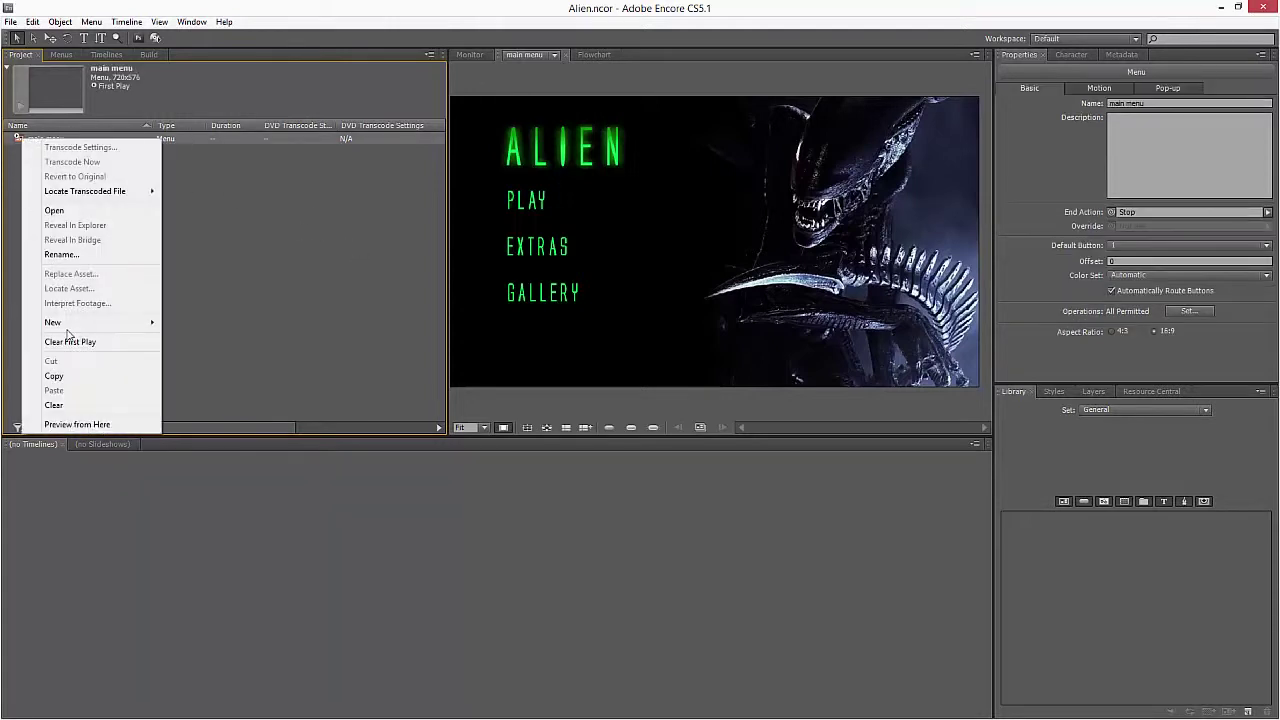
pyautogui.rightClick(569, 404)
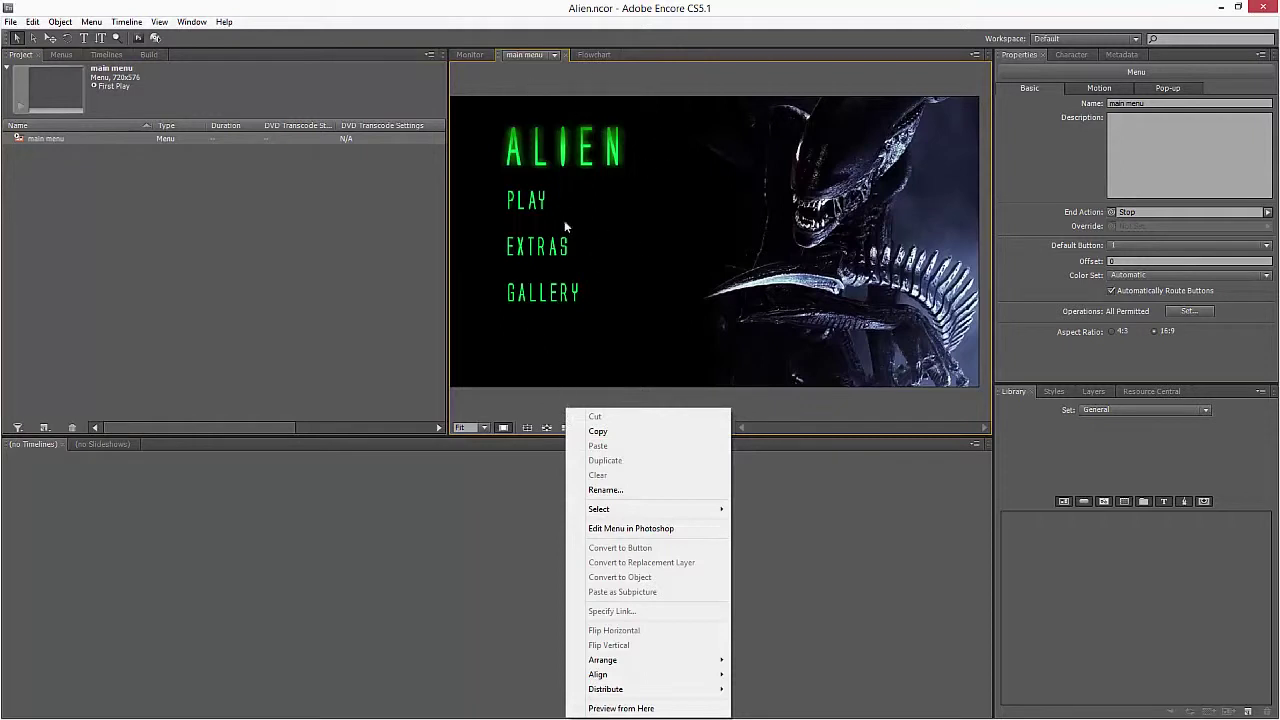
pyautogui.click(621, 708)
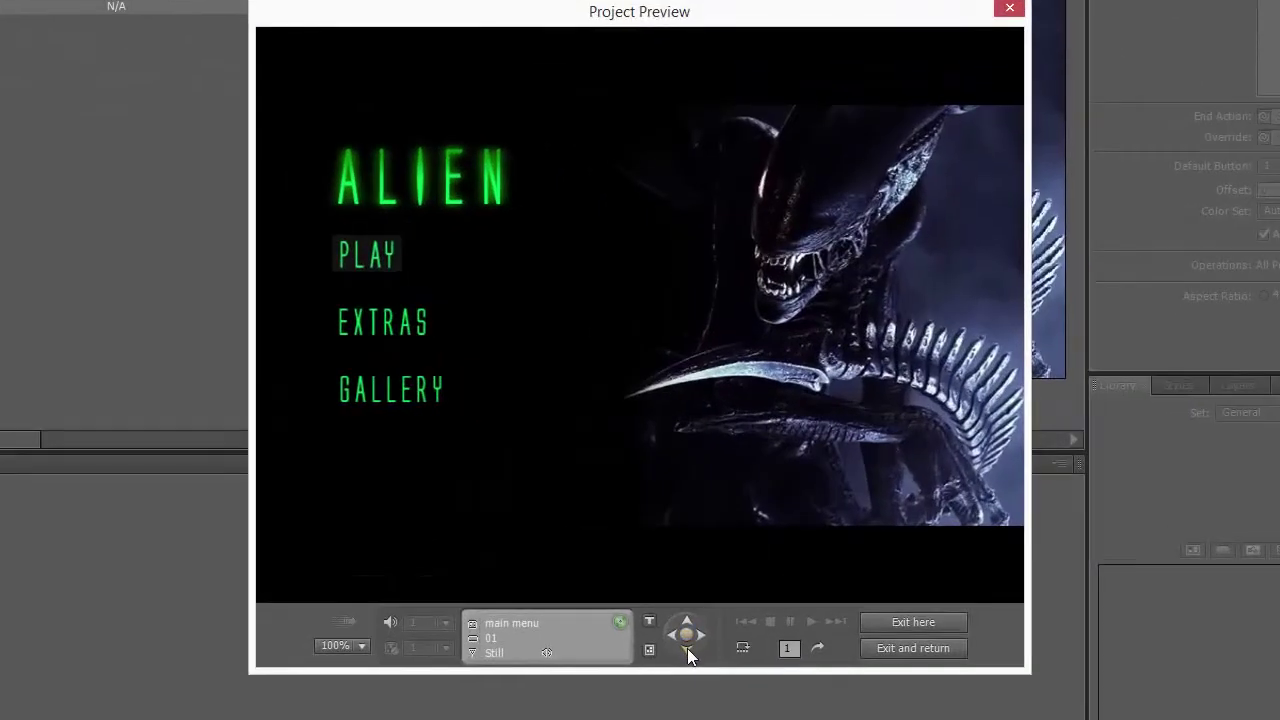
pyautogui.click(687, 648)
pyautogui.click(687, 648)
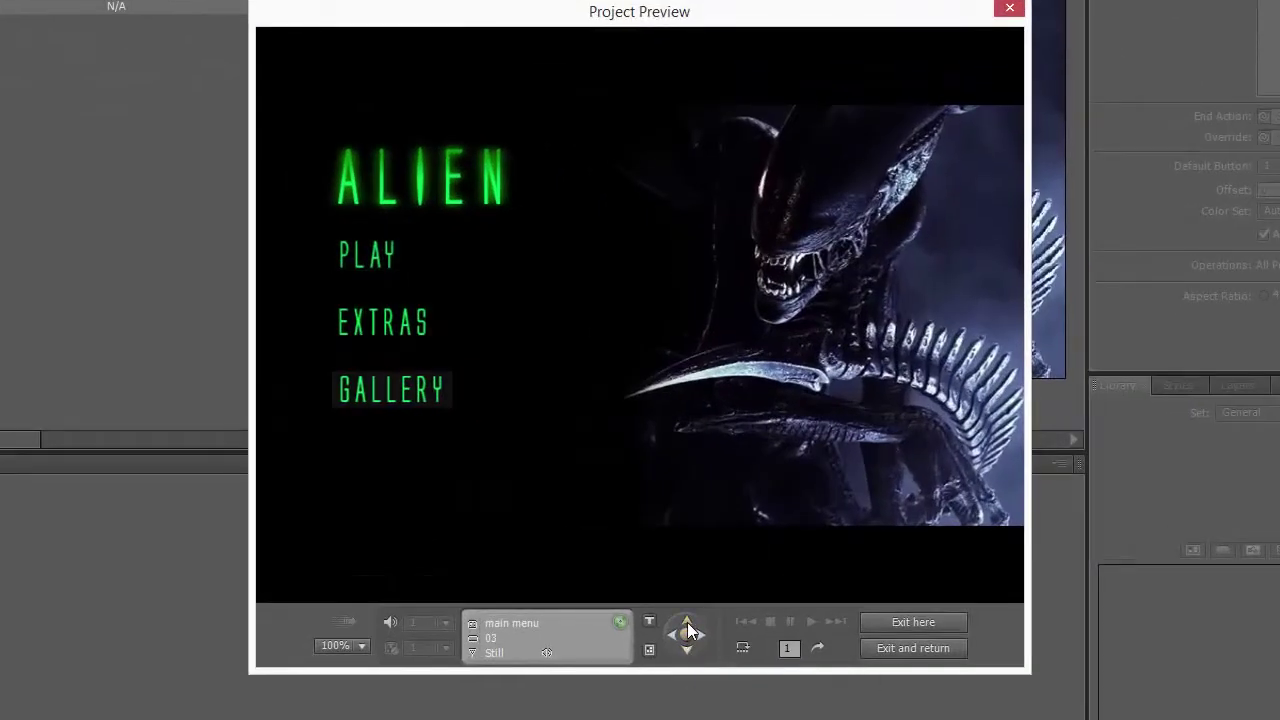
pyautogui.click(687, 622)
pyautogui.click(687, 622)
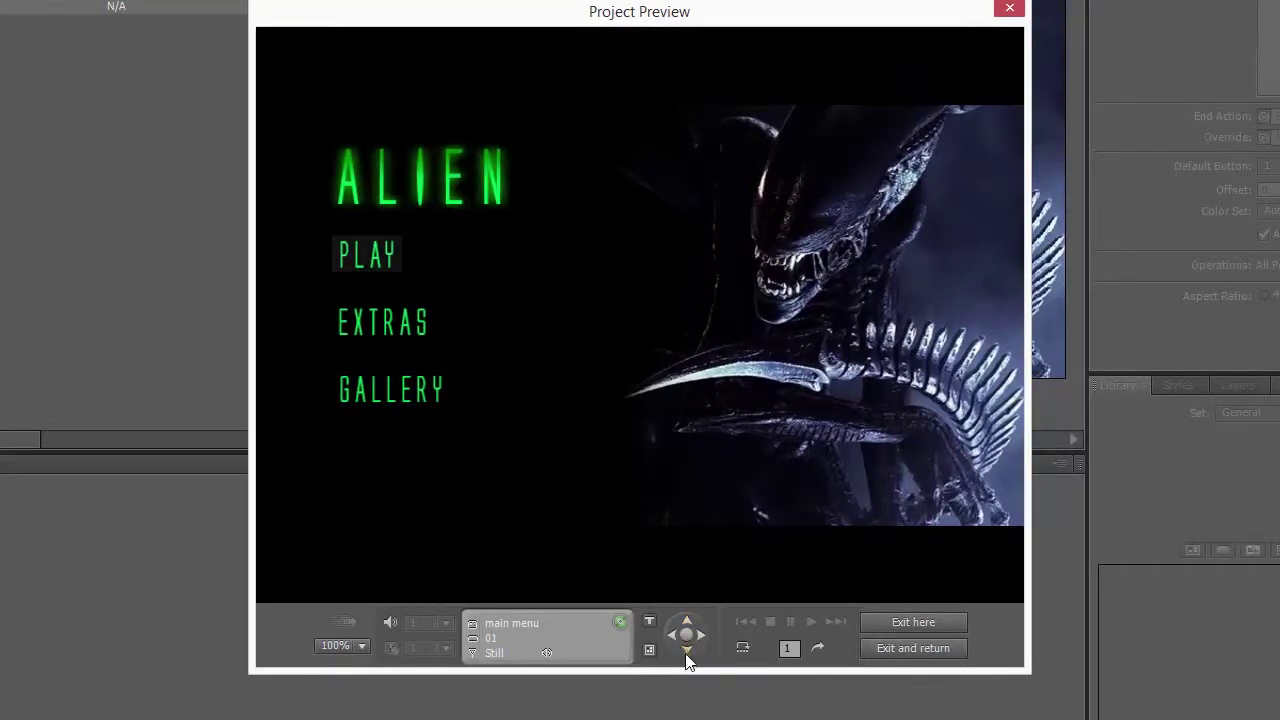
pyautogui.click(686, 655)
pyautogui.click(686, 655)
pyautogui.click(686, 624)
pyautogui.click(686, 624)
pyautogui.click(688, 652)
pyautogui.click(688, 652)
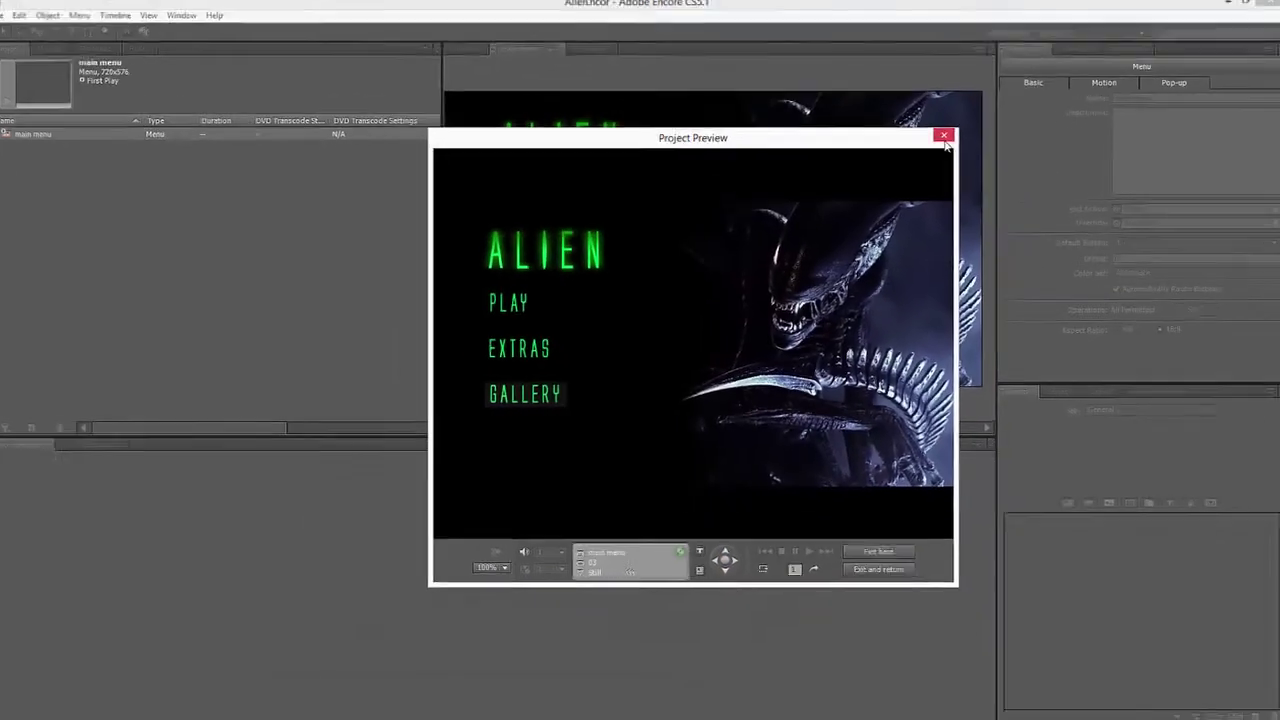
pyautogui.click(941, 140)
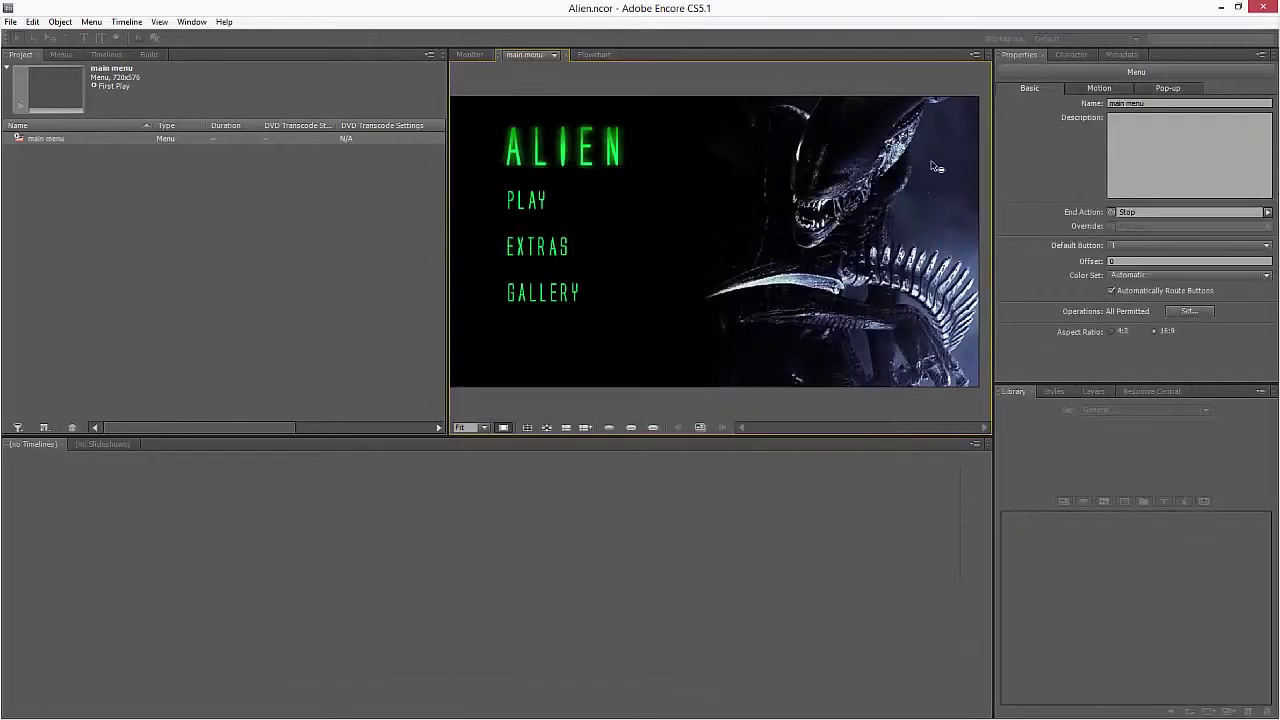
# - Turn on button routing and inspect the PLAY, EXTRAS and GALLERY buttons' properties
pyautogui.click(545, 428)
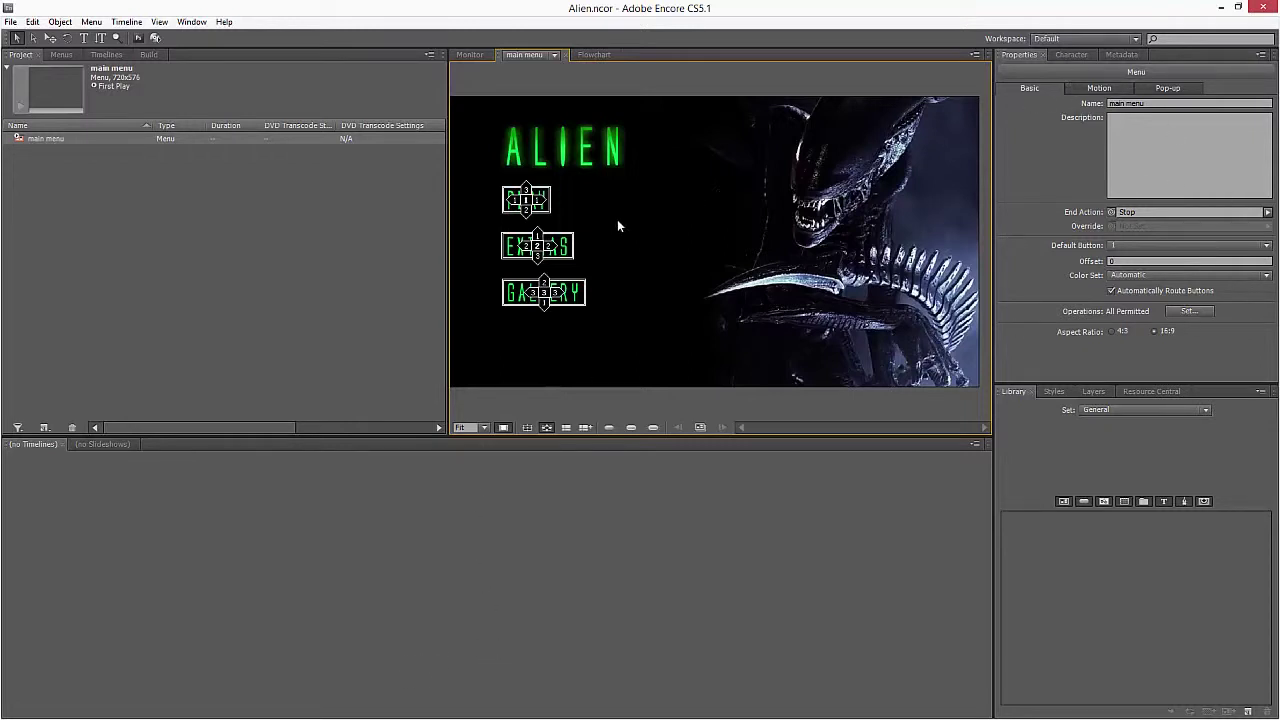
pyautogui.click(56, 137)
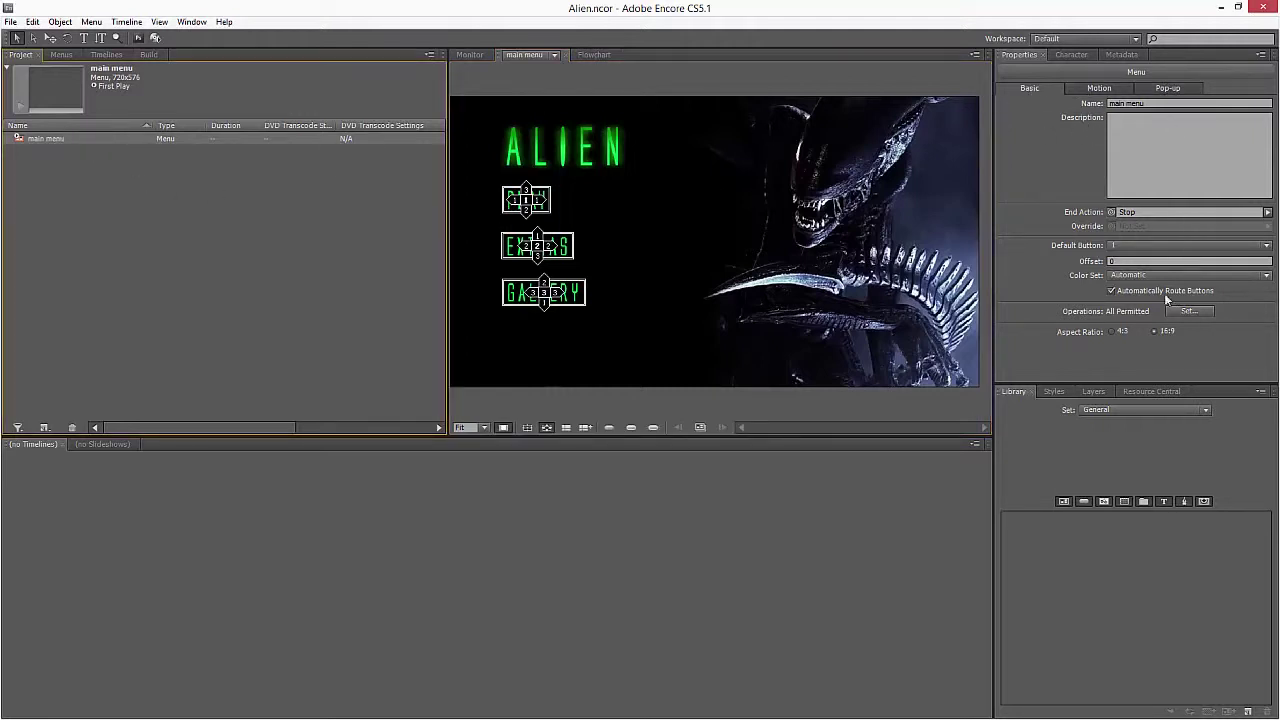
pyautogui.click(518, 197)
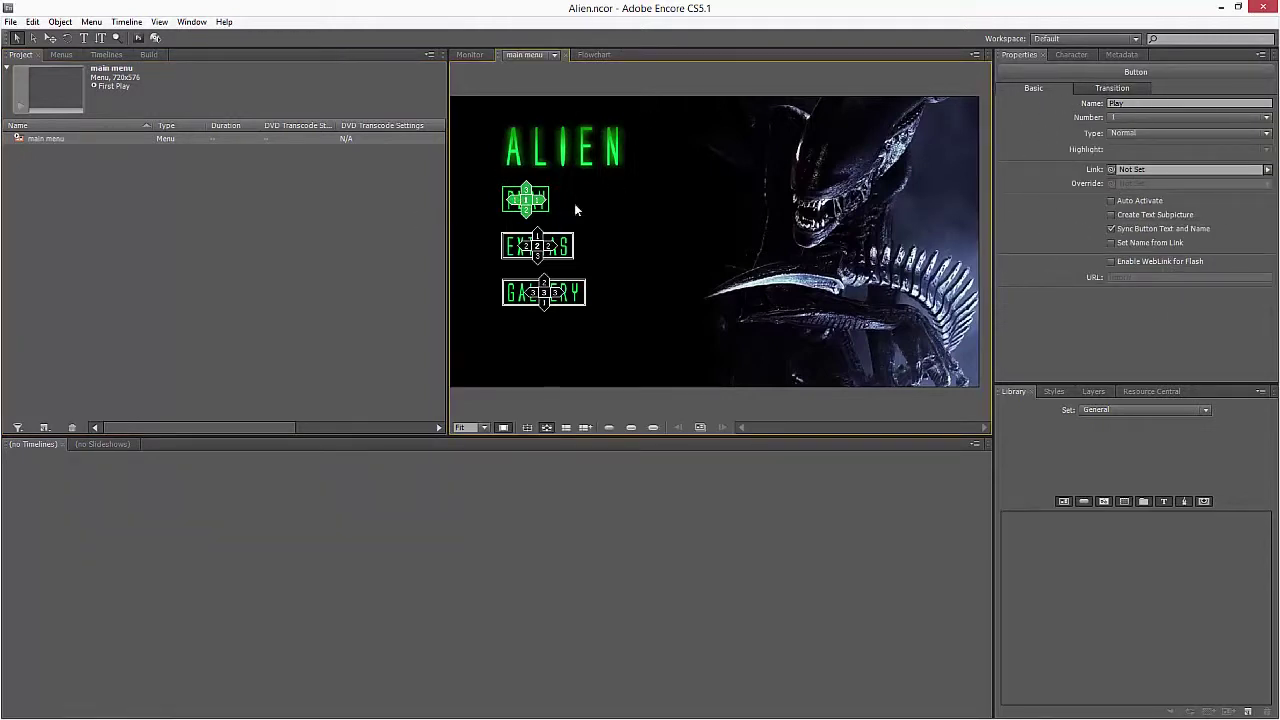
pyautogui.click(560, 248)
pyautogui.click(570, 291)
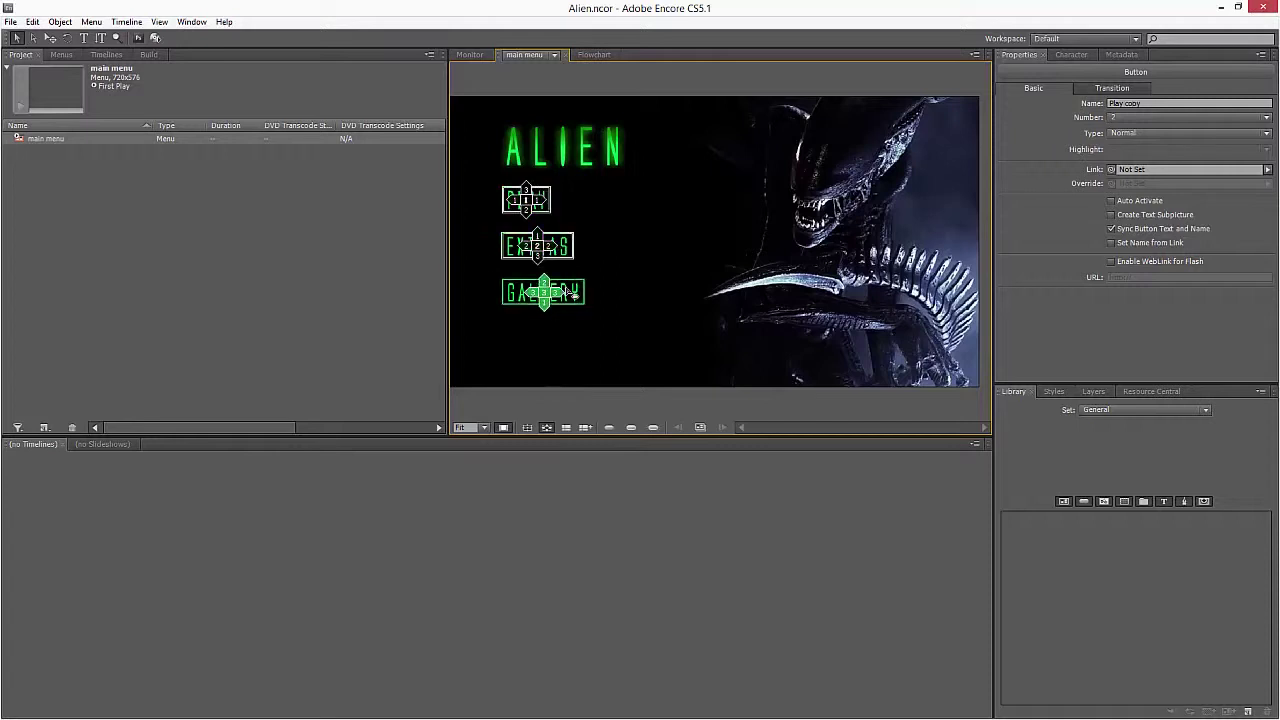
pyautogui.click(46, 137)
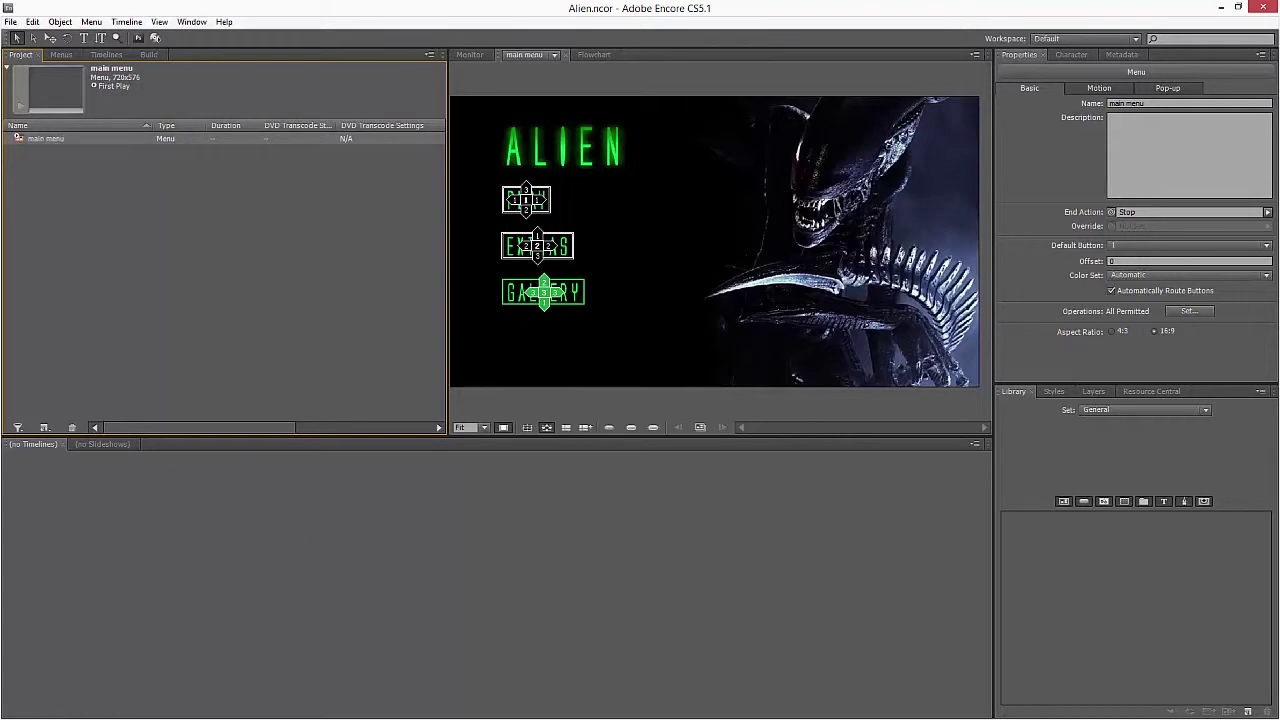
# - In Photoshop, close main menu.psd and Alien Pic.jpg, then return to Encore
pyautogui.hotkey('ctrl', 'shift', 'e')
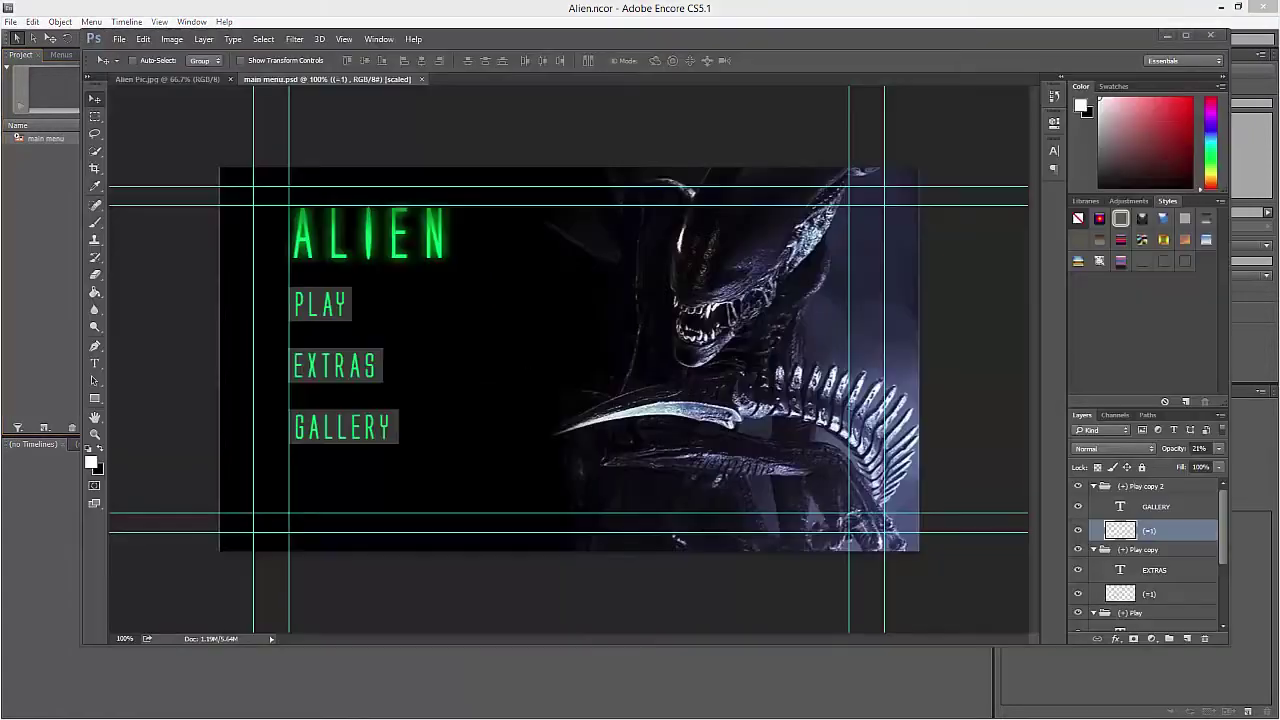
pyautogui.click(422, 79)
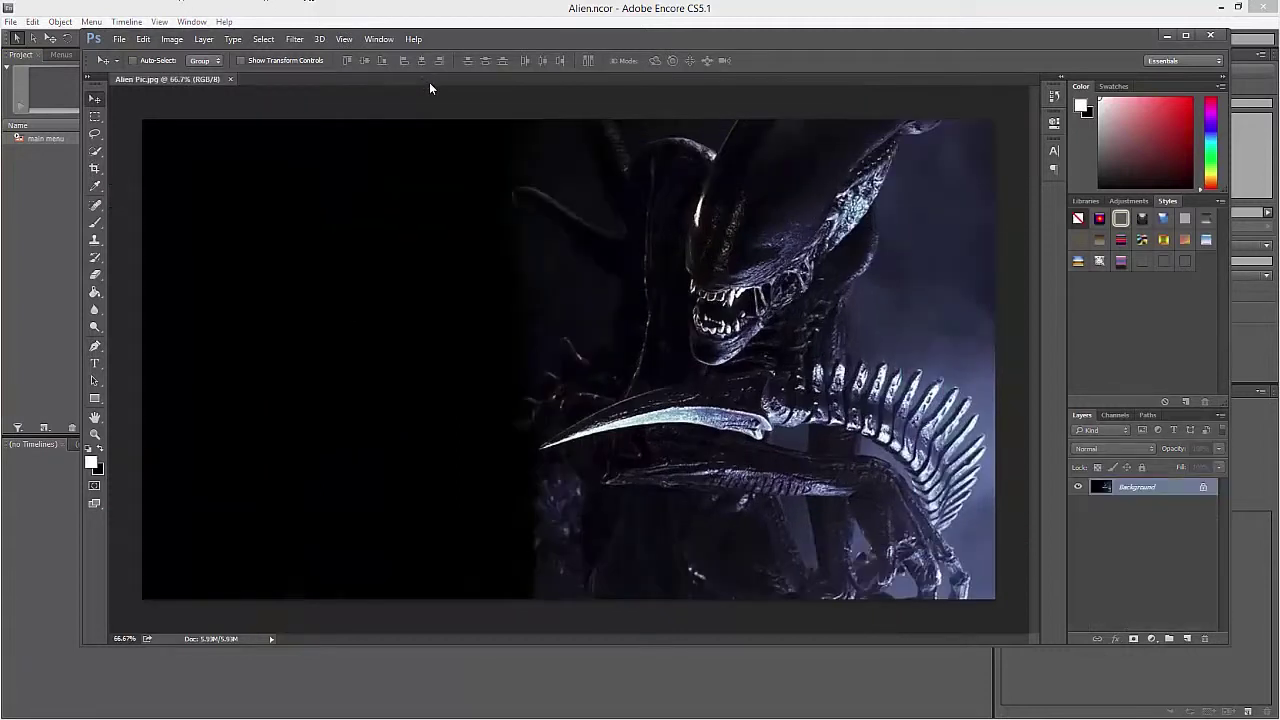
pyautogui.click(231, 79)
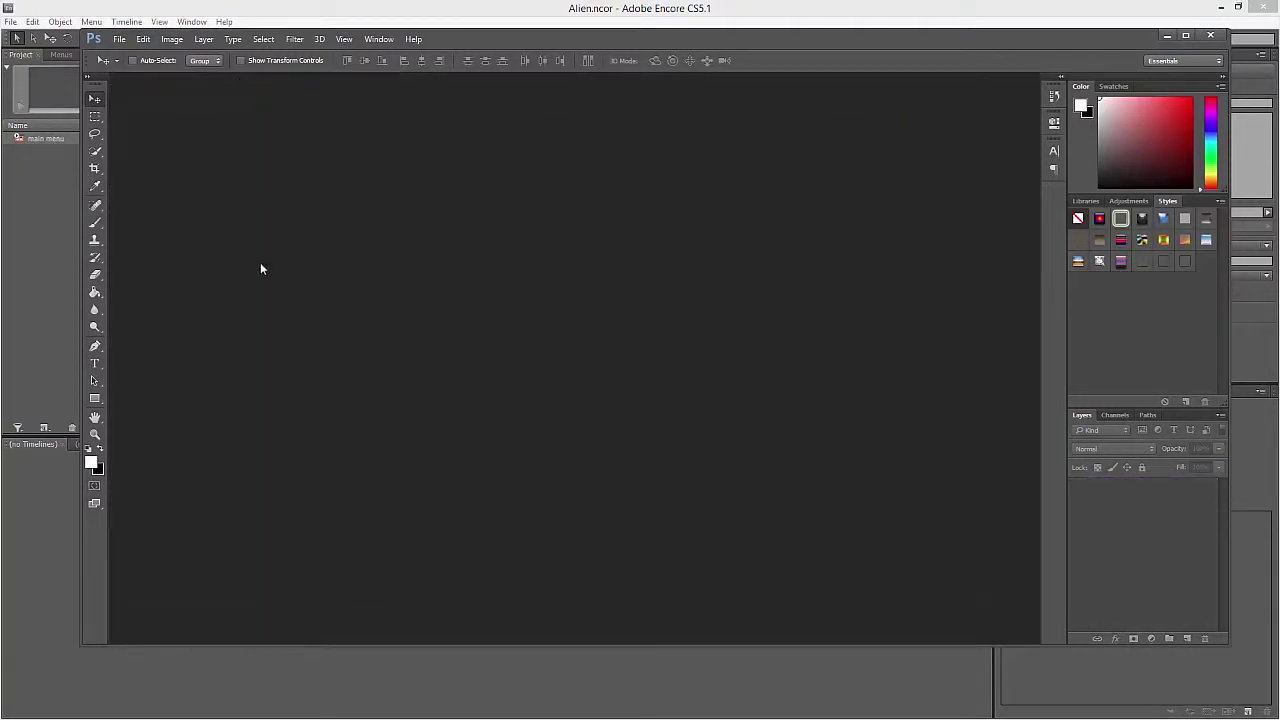
pyautogui.click(60, 265)
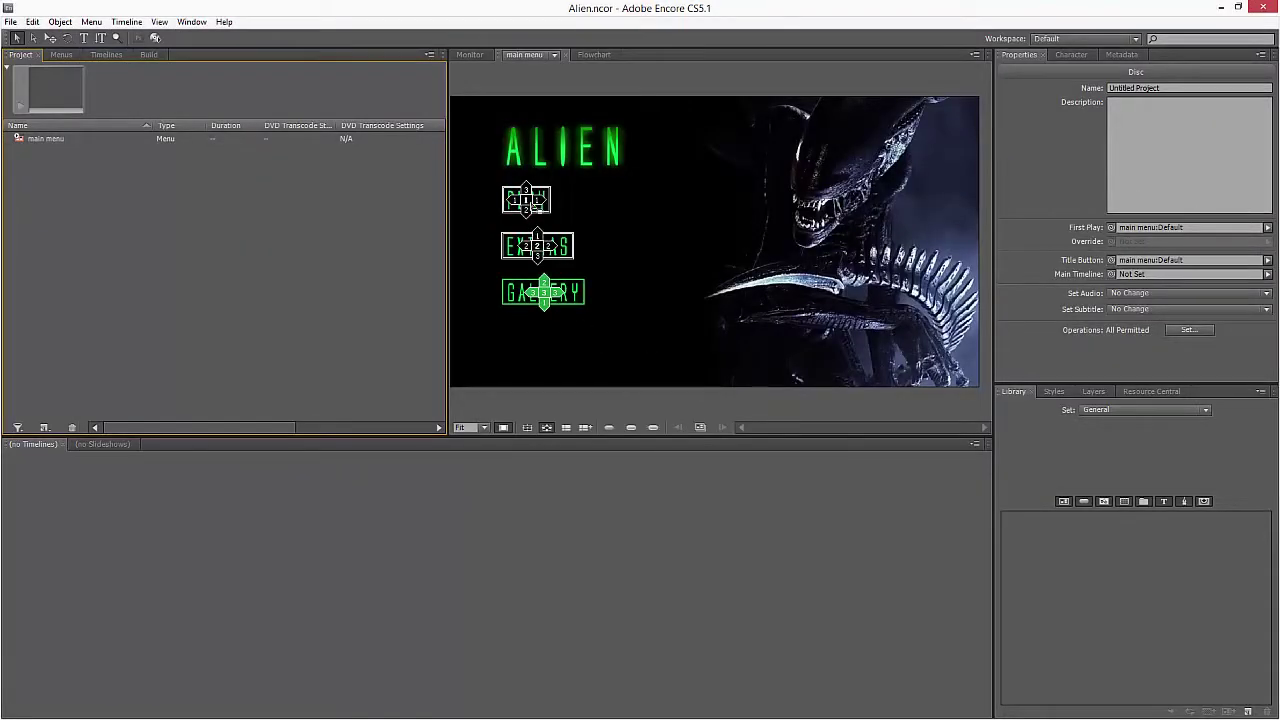
pyautogui.rightClick(38, 145)
pyautogui.click(100, 427)
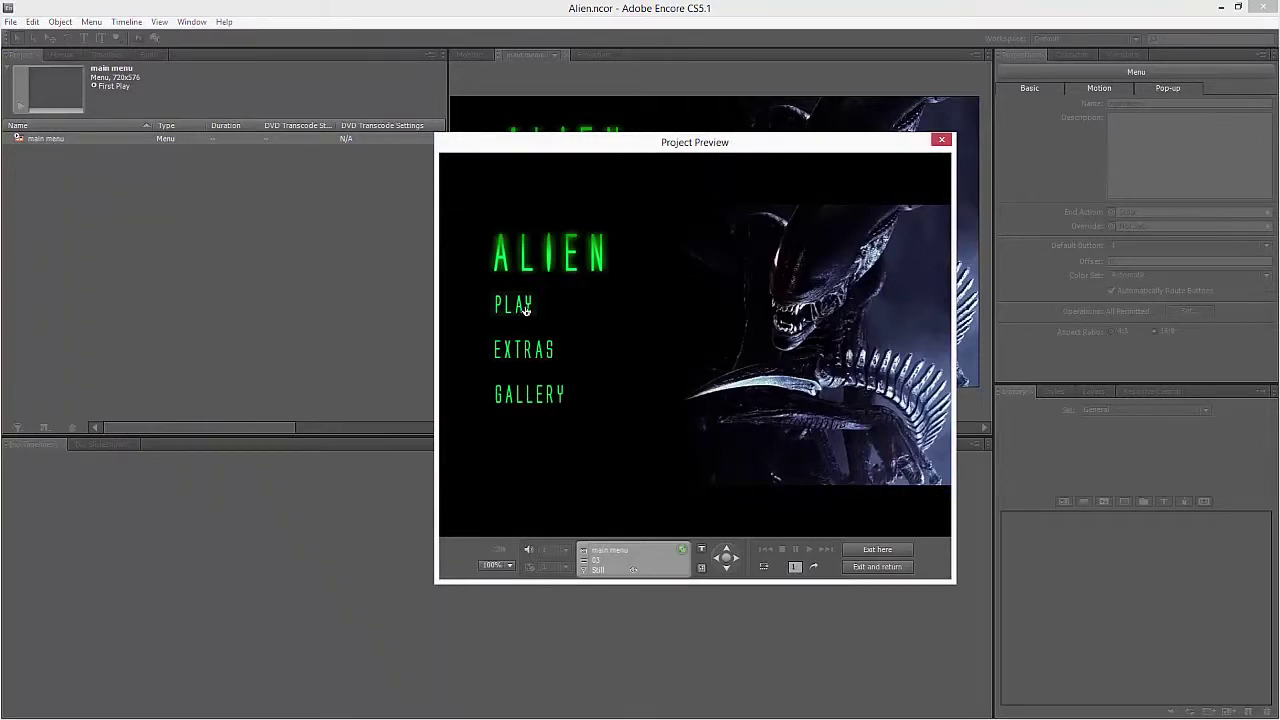
pyautogui.click(940, 139)
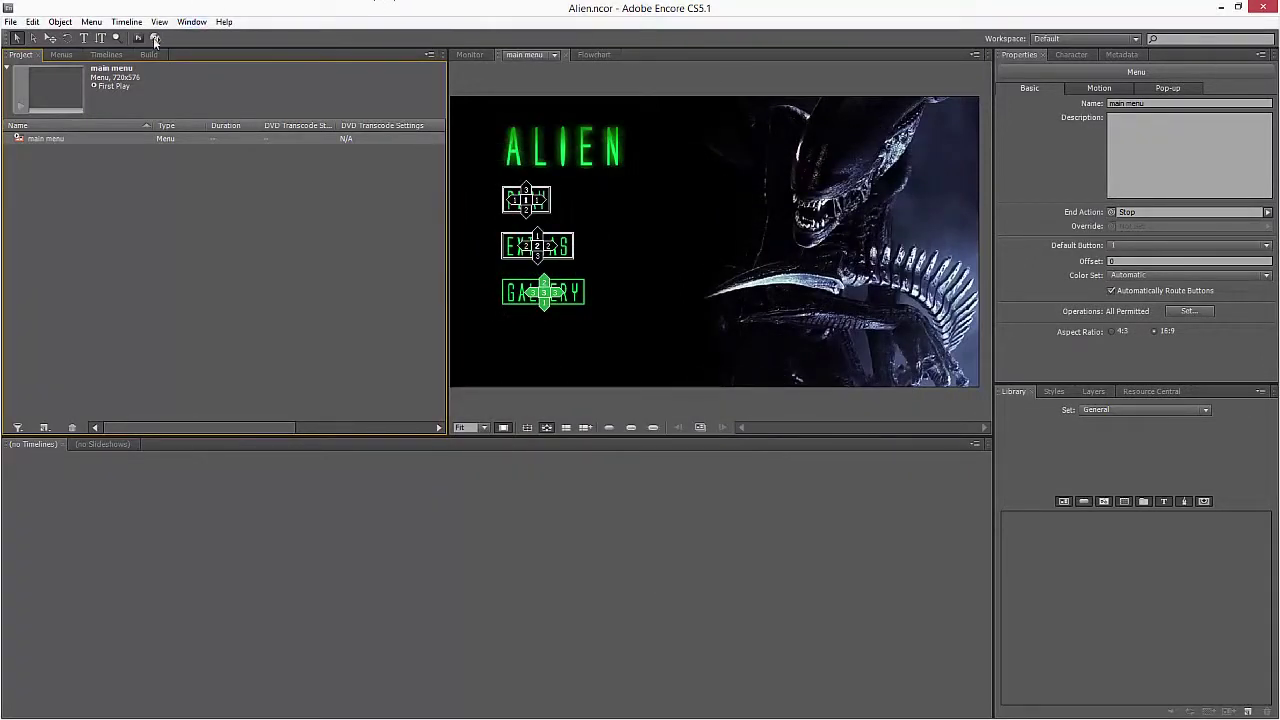
# - Open the main menu for editing in Photoshop, dismissing the pixel aspect ratio notice
pyautogui.click(62, 55)
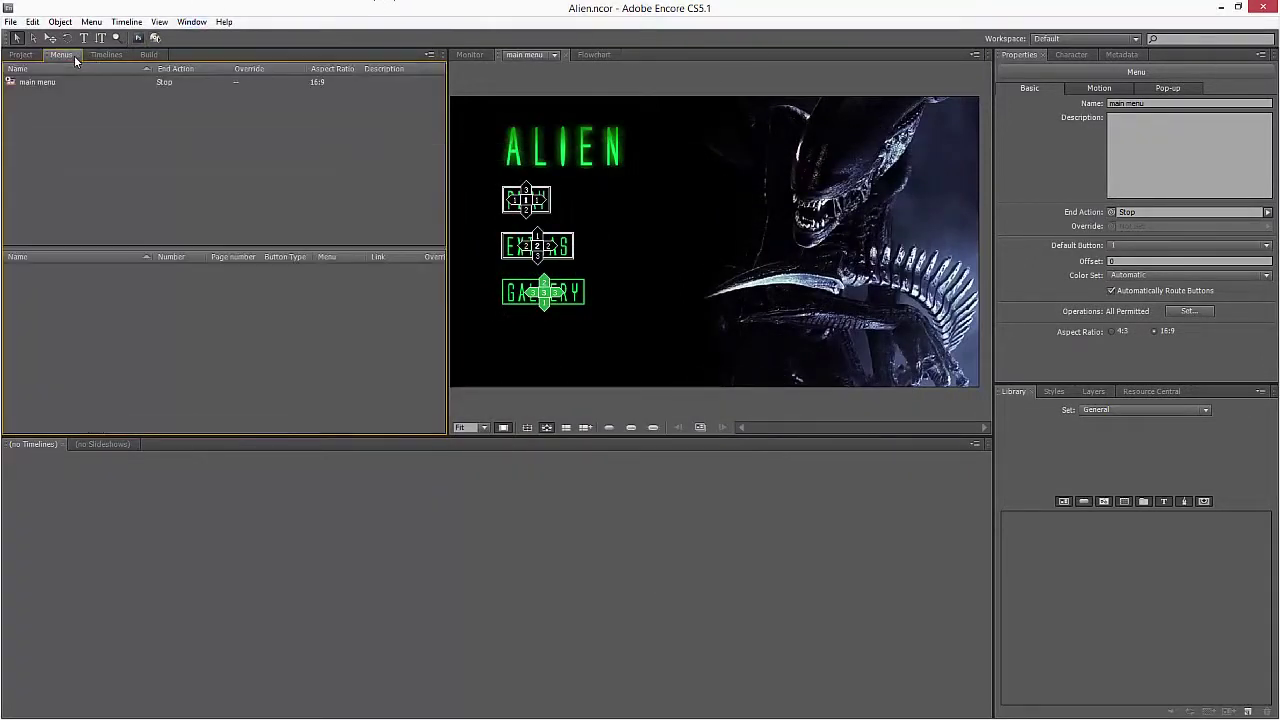
pyautogui.rightClick(51, 83)
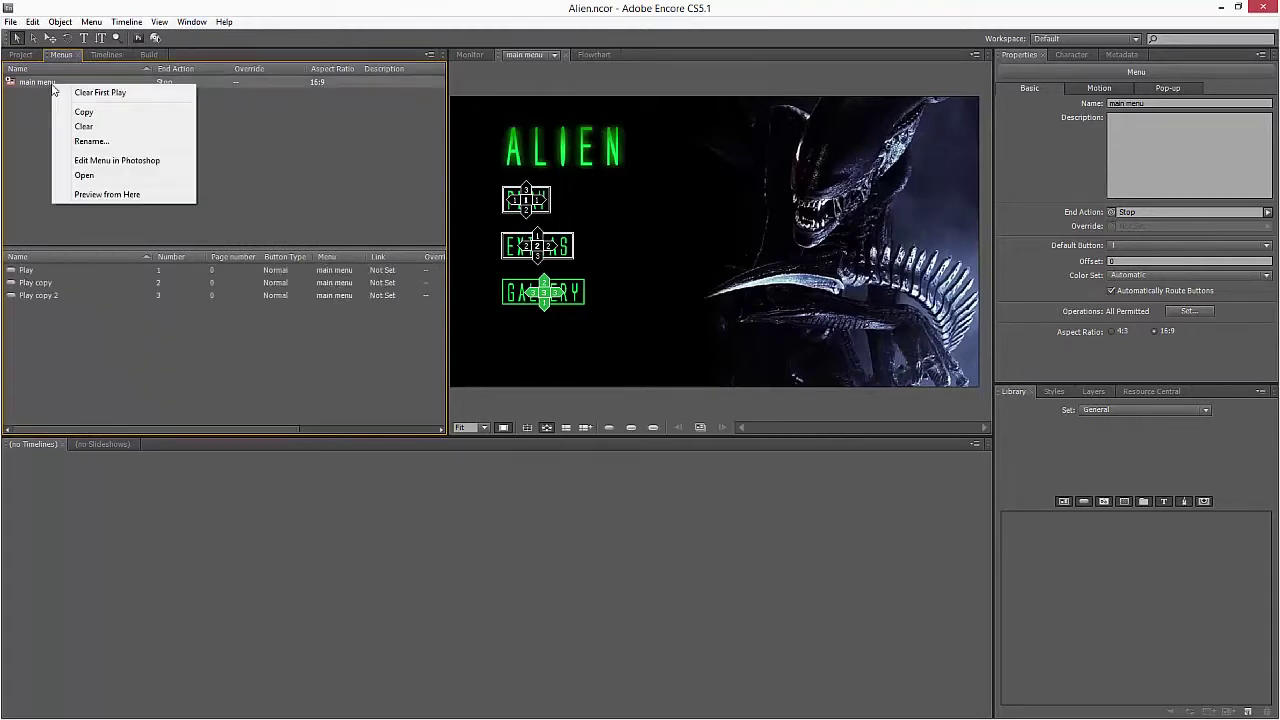
pyautogui.click(122, 160)
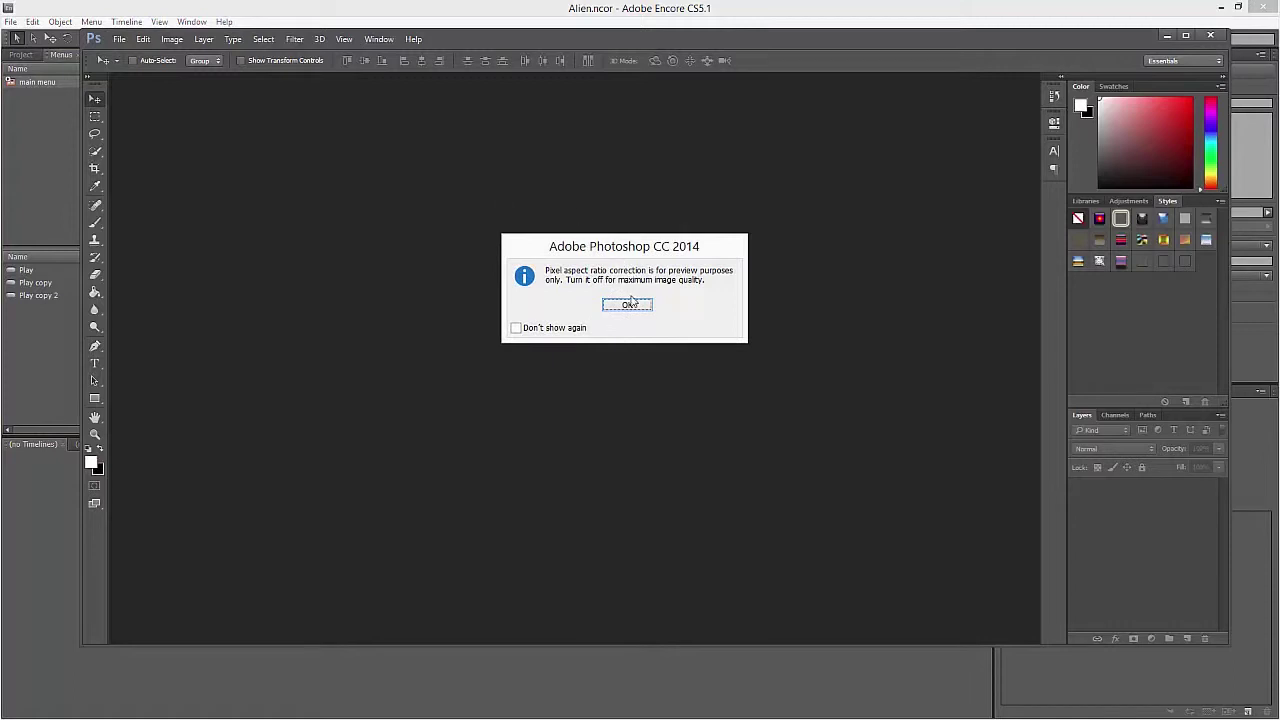
pyautogui.click(627, 305)
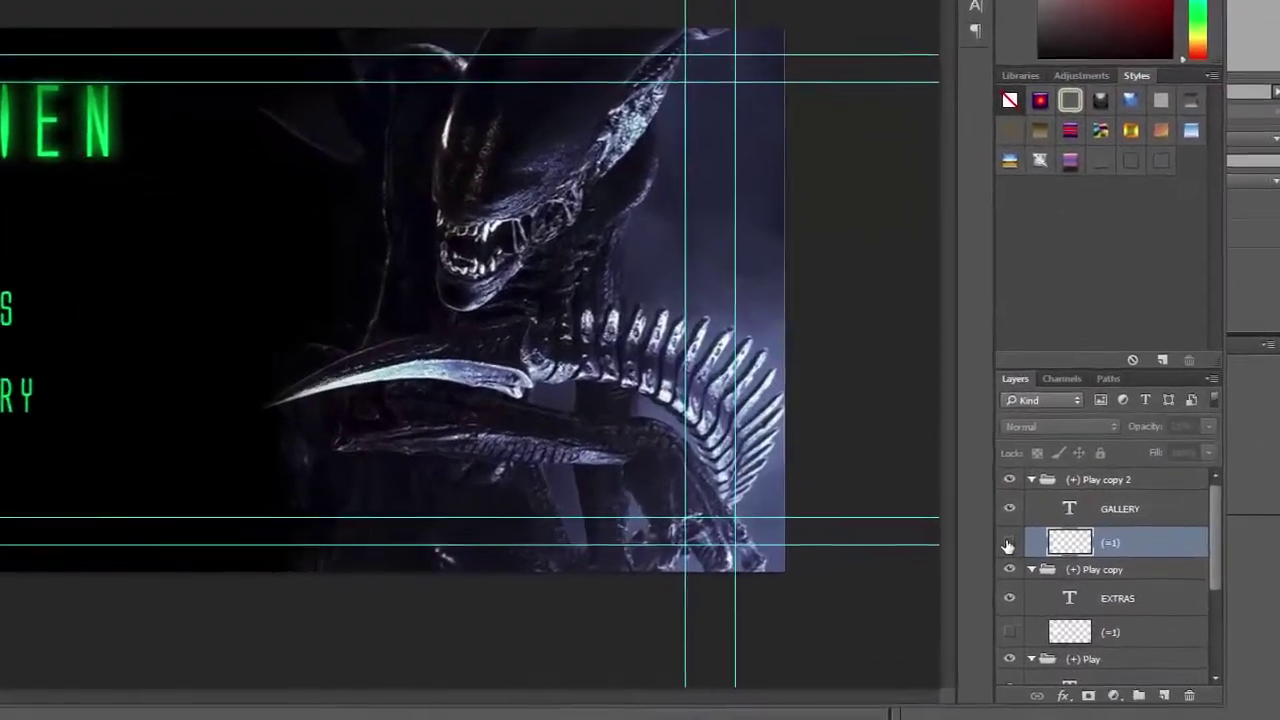
# - Make the GALLERY highlight layer visible and set its opacity to about 45%
pyautogui.click(1077, 530)
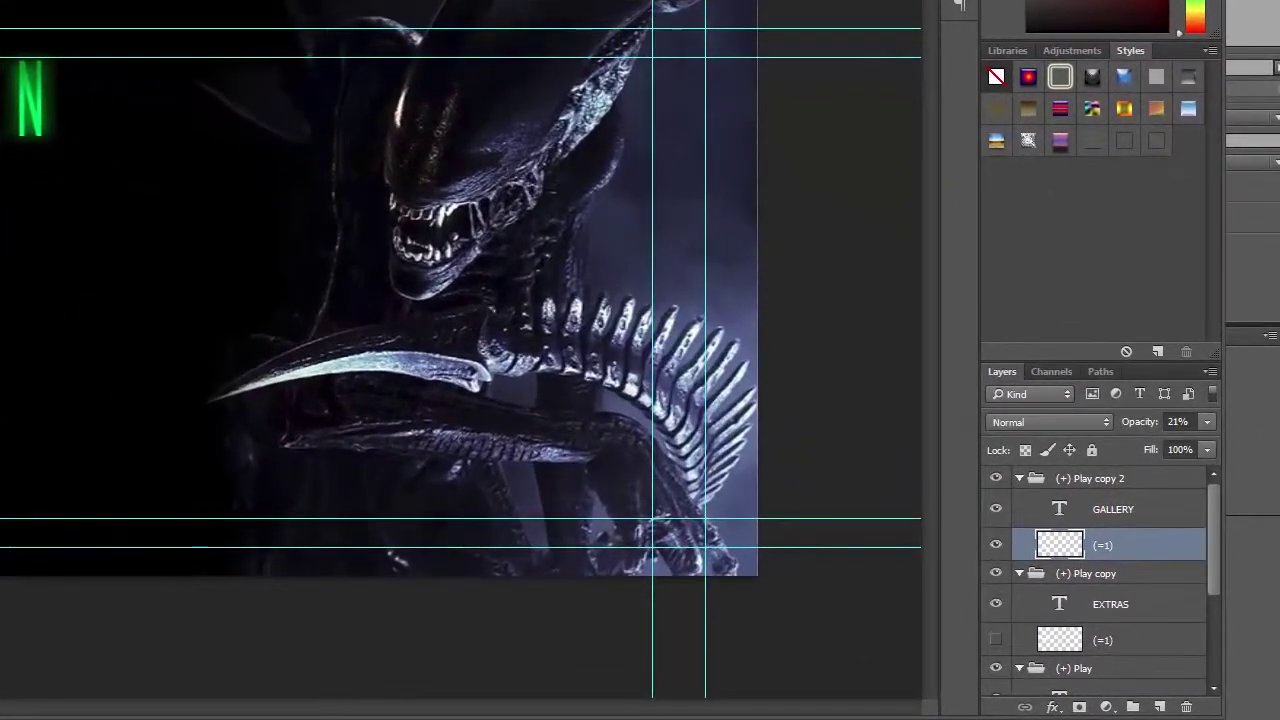
pyautogui.click(1205, 422)
pyautogui.moveTo(1151, 445); pyautogui.dragTo(1163, 441)
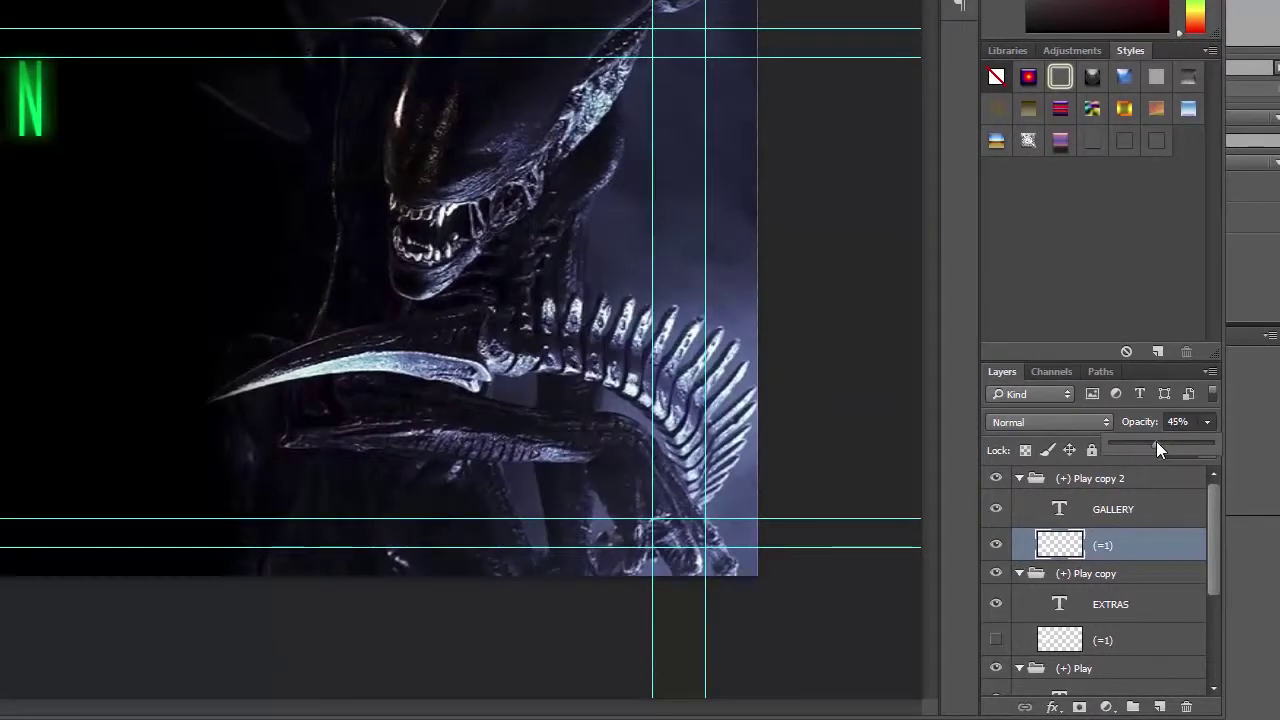
pyautogui.moveTo(1219, 498); pyautogui.dragTo(1160, 568)
# - Make the EXTRAS and PLAY highlight layers visible at about 45% opacity
pyautogui.click(1160, 568)
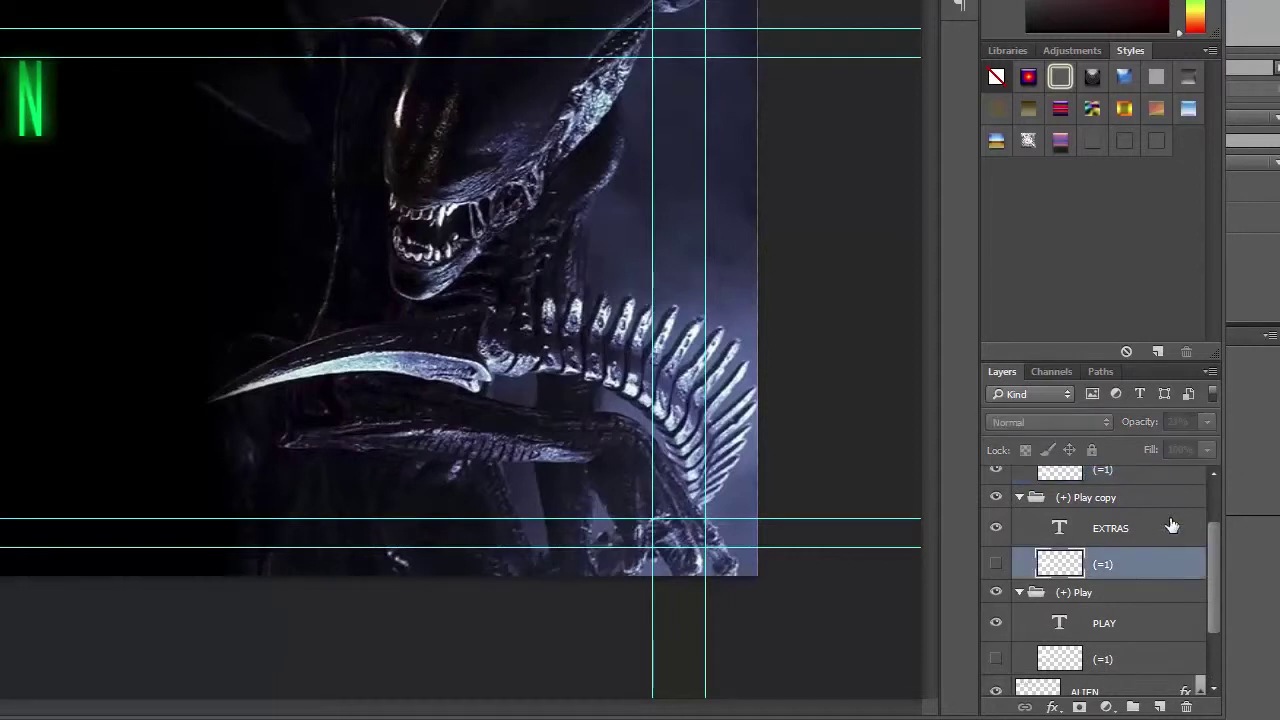
pyautogui.click(995, 566)
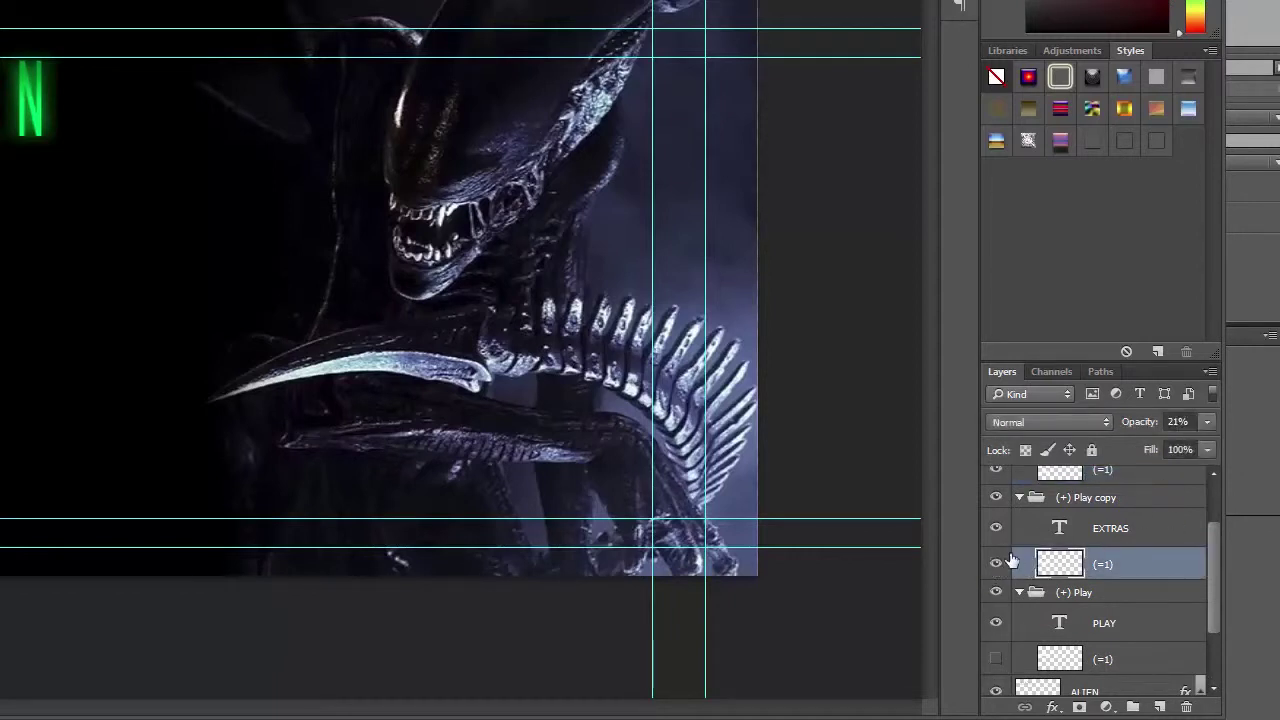
pyautogui.click(1207, 421)
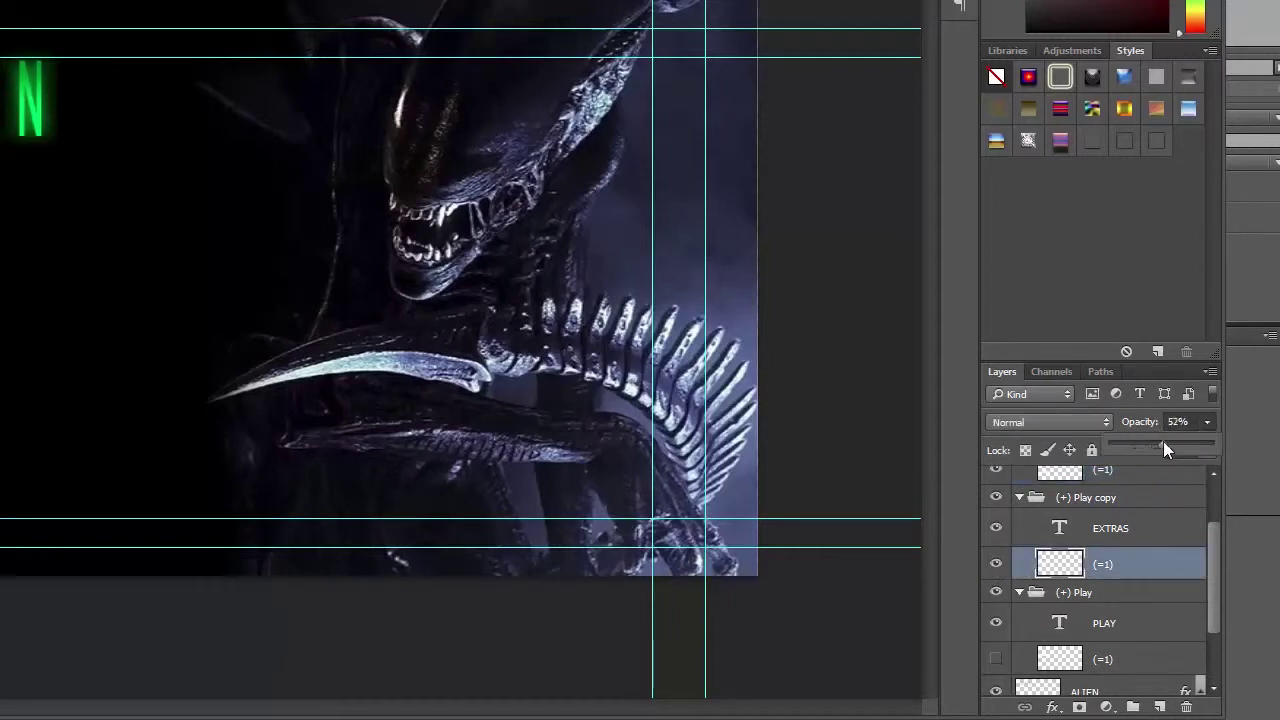
pyautogui.moveTo(1163, 441); pyautogui.dragTo(1156, 441)
pyautogui.click(1087, 662)
pyautogui.click(1087, 662)
pyautogui.click(995, 659)
pyautogui.click(1207, 421)
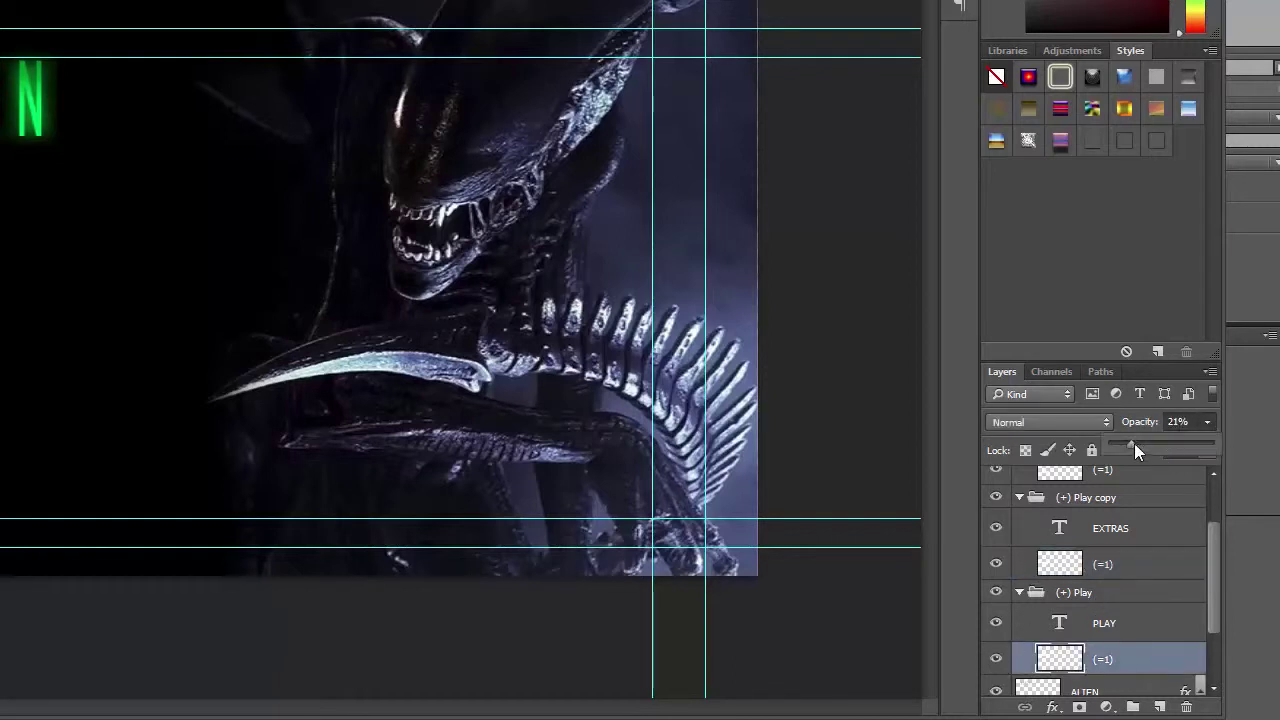
pyautogui.moveTo(1152, 449); pyautogui.dragTo(1155, 449)
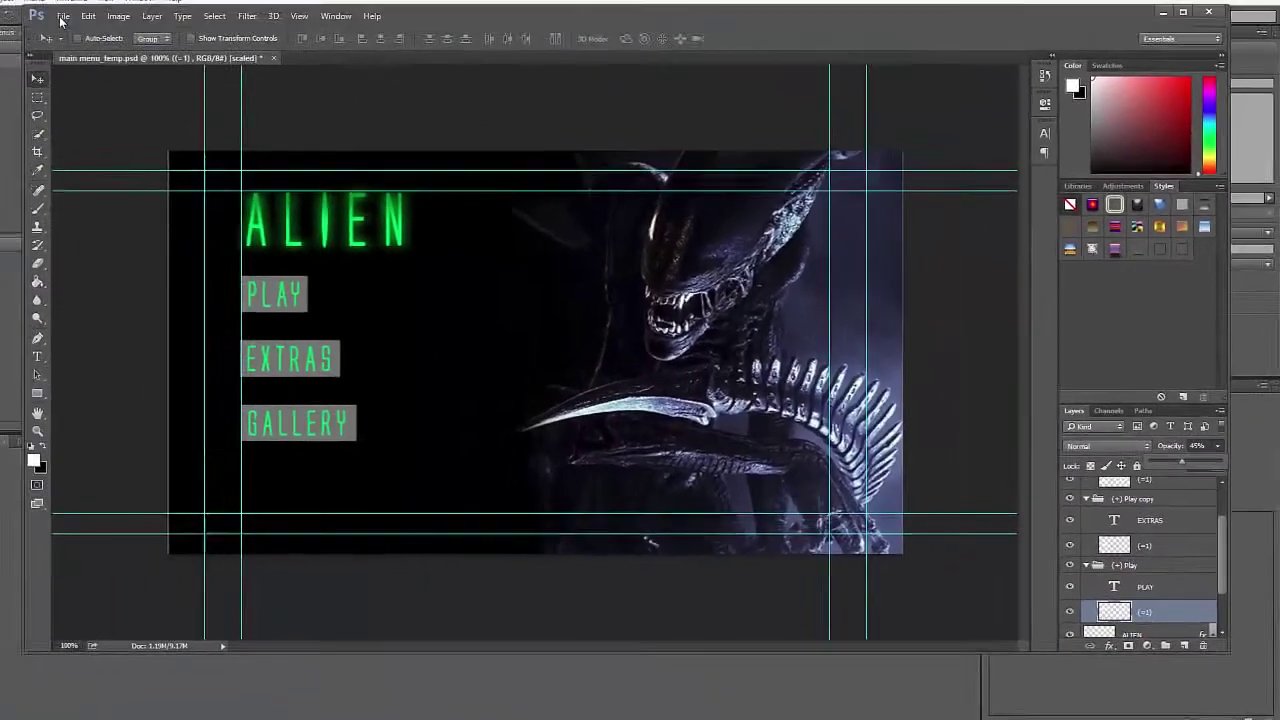
# - Save the edited menu design in Photoshop and close the document
pyautogui.click(118, 38)
pyautogui.click(149, 208)
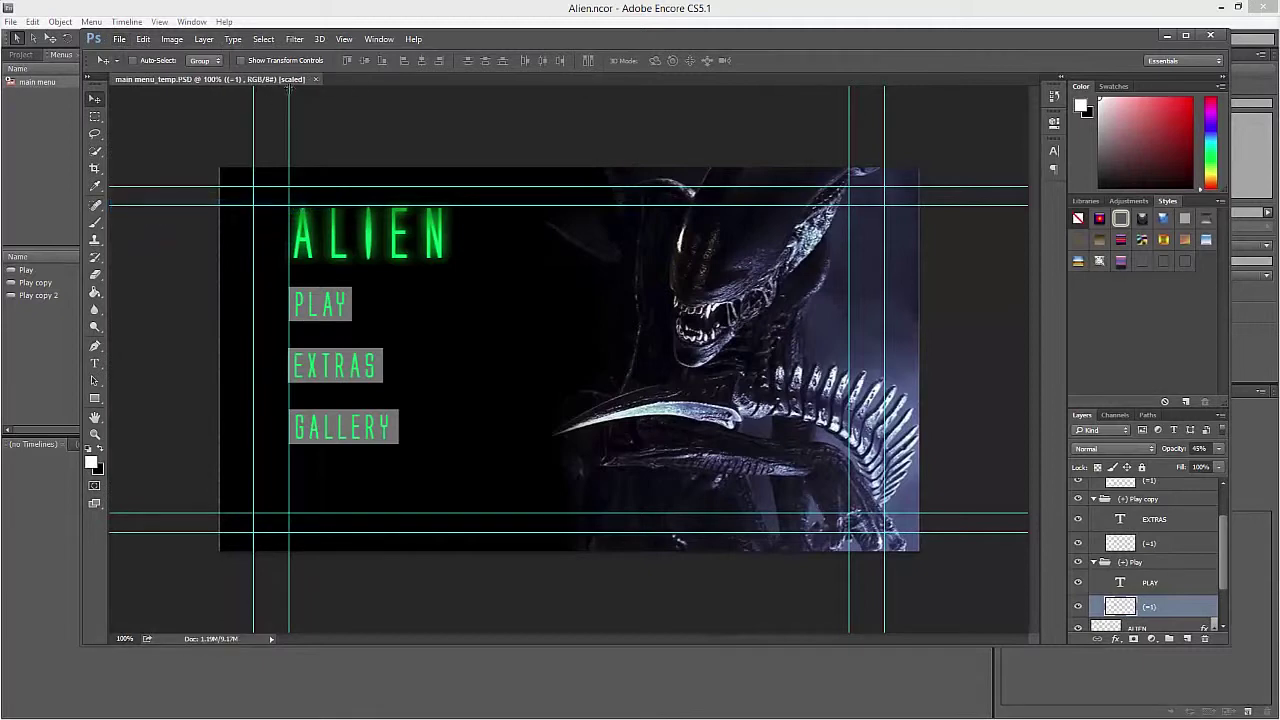
pyautogui.click(315, 79)
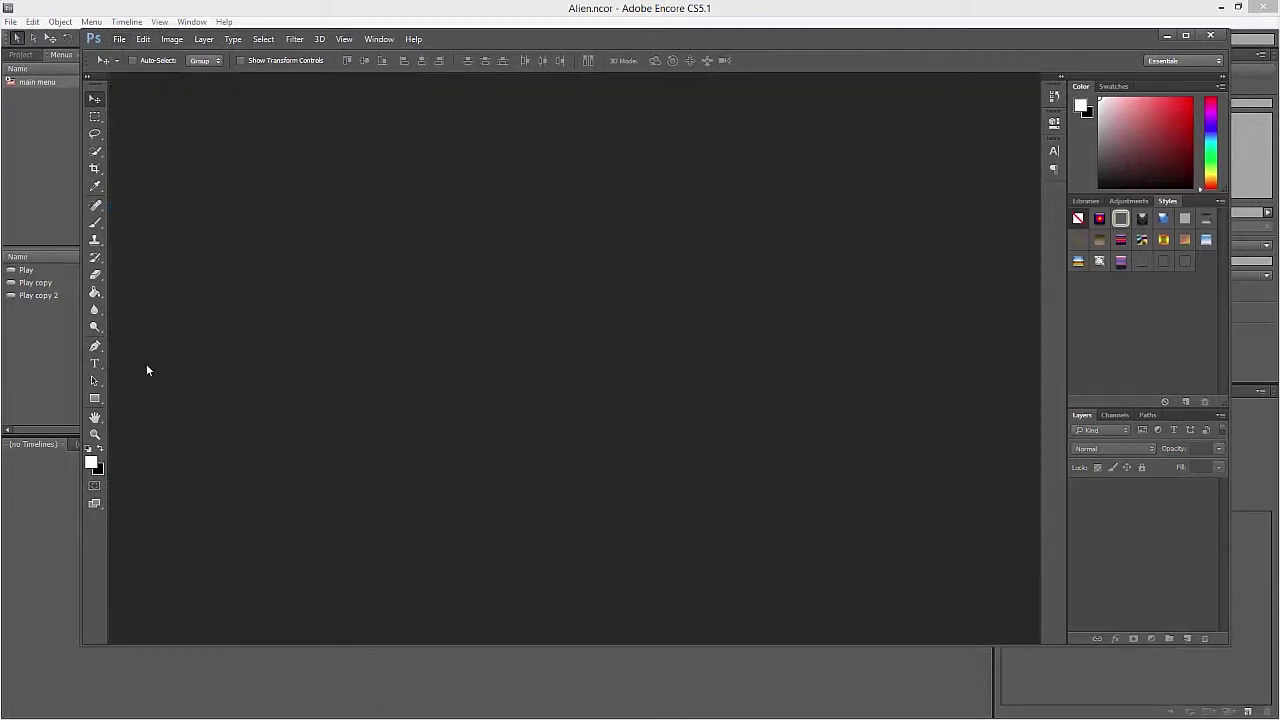
# - Preview the updated main menu from here in Encore, then close the preview
pyautogui.click(52, 361)
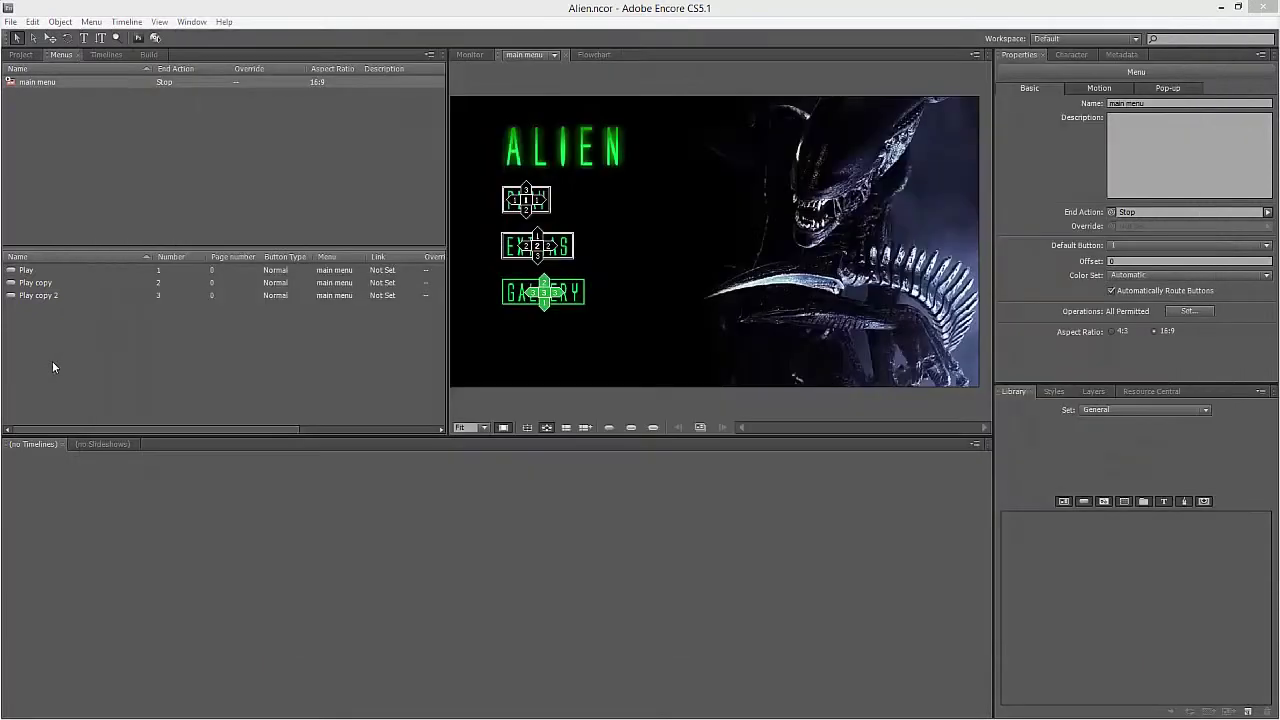
pyautogui.rightClick(550, 405)
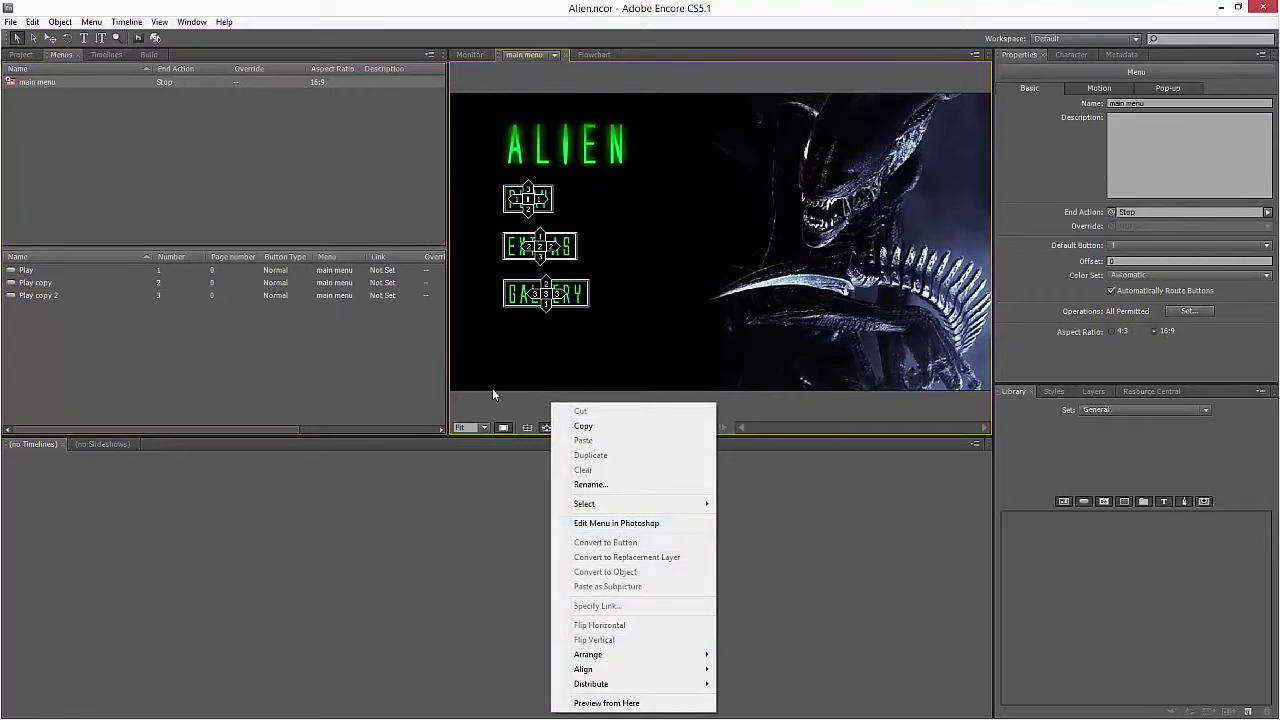
pyautogui.click(615, 703)
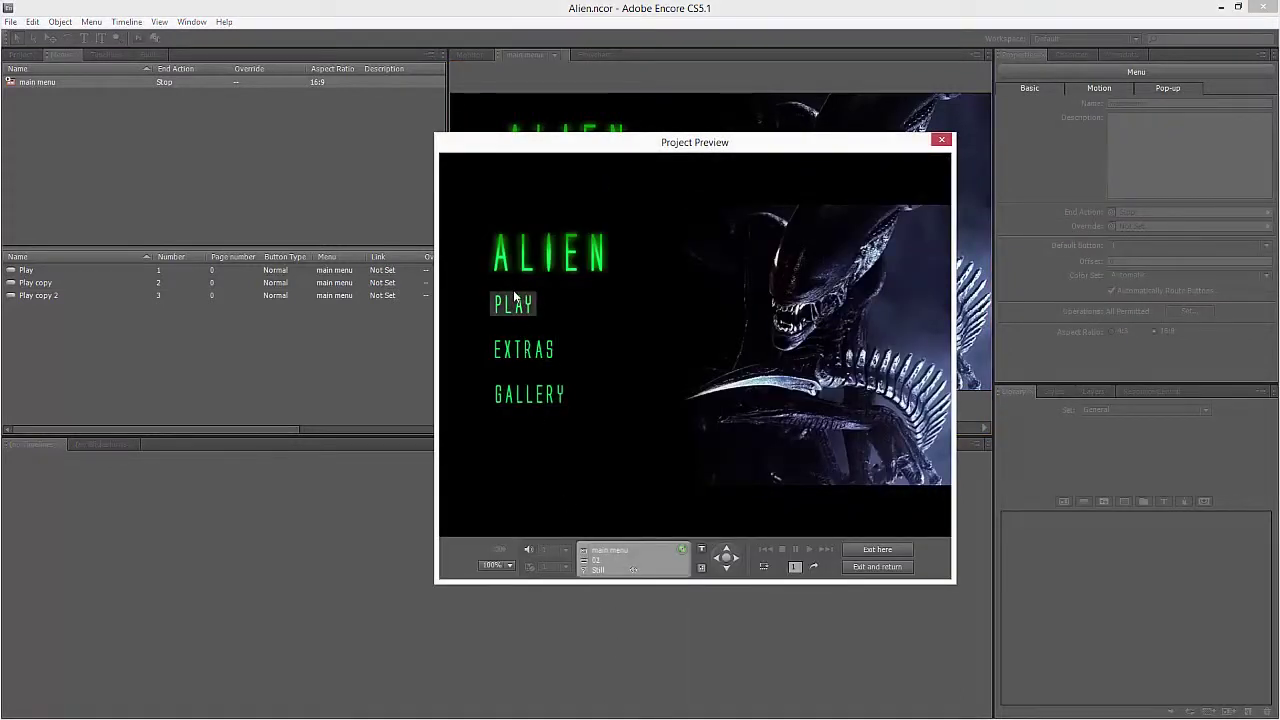
pyautogui.click(942, 141)
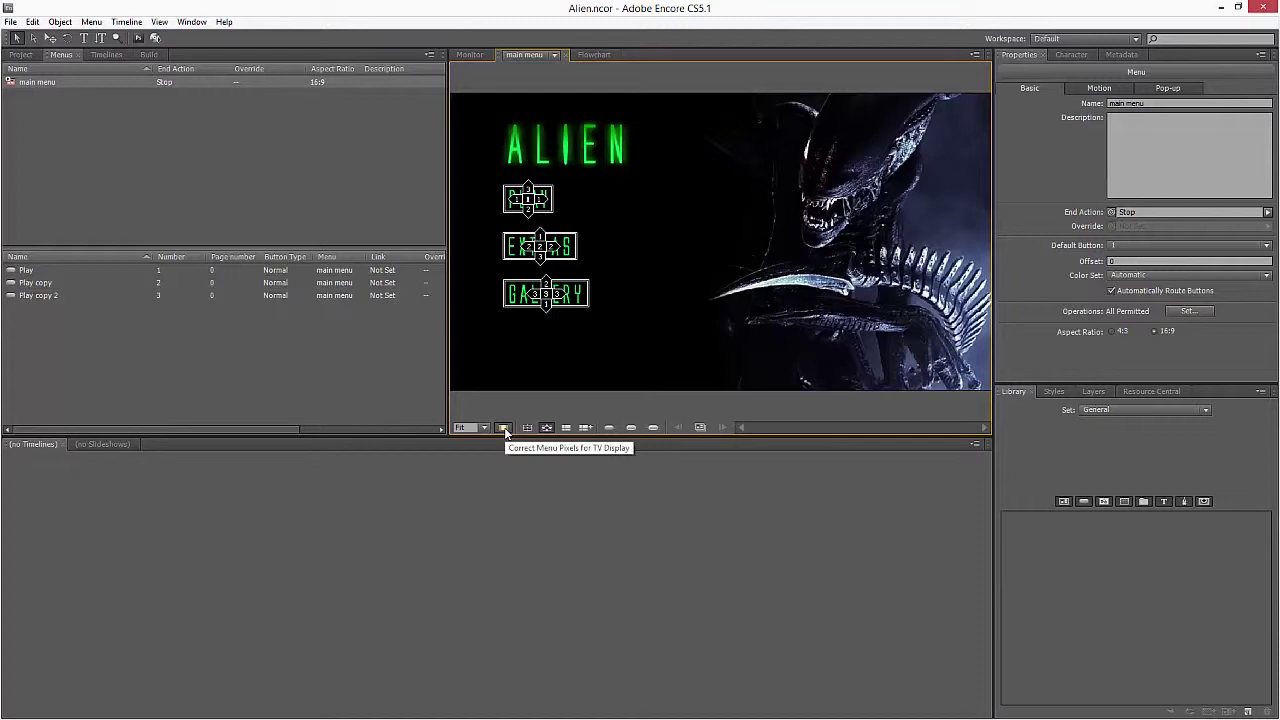
pyautogui.click(505, 429)
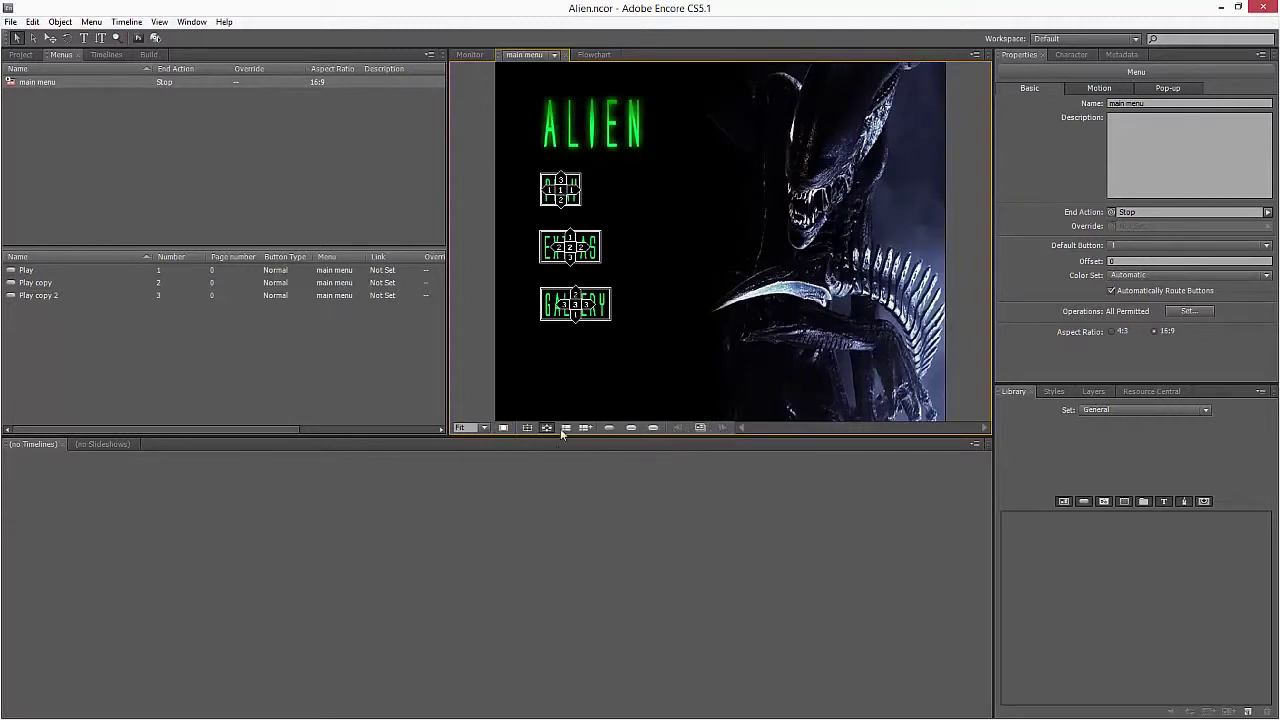
pyautogui.click(505, 427)
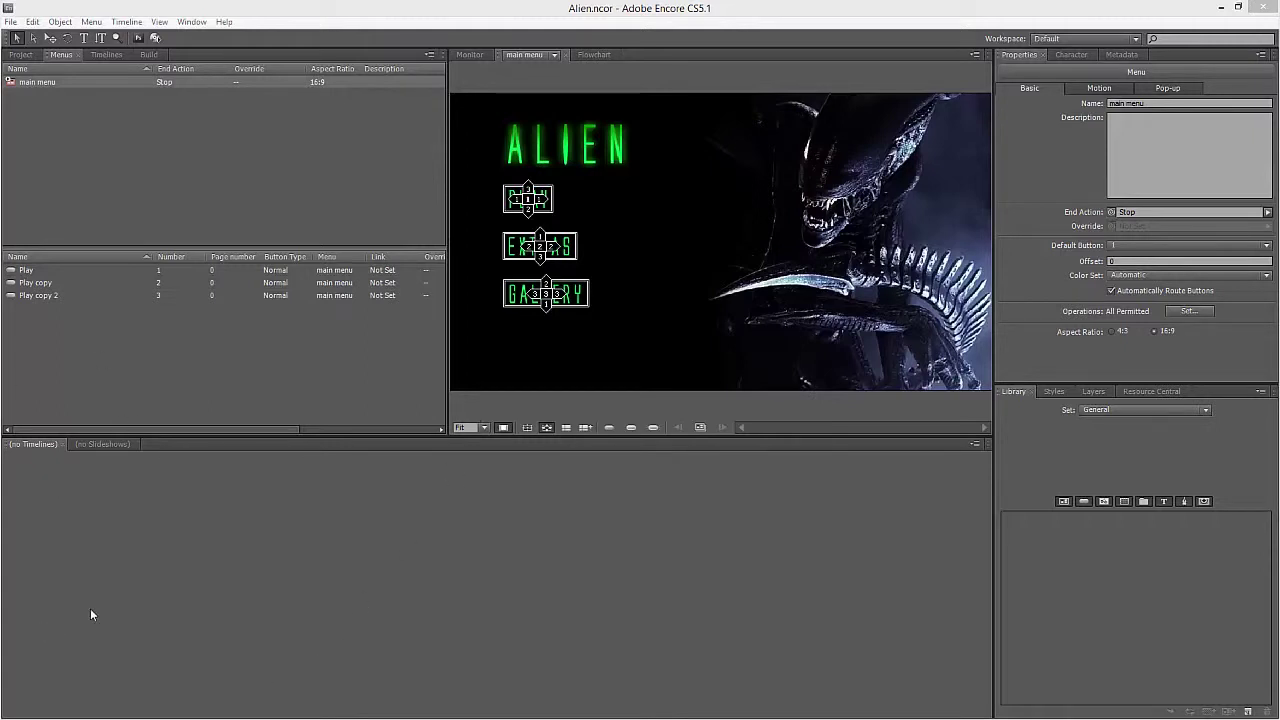
# - Minimise Encore and reopen main menu.psd from Photoshop's recent files
pyautogui.click(1220, 9)
pyautogui.click(119, 39)
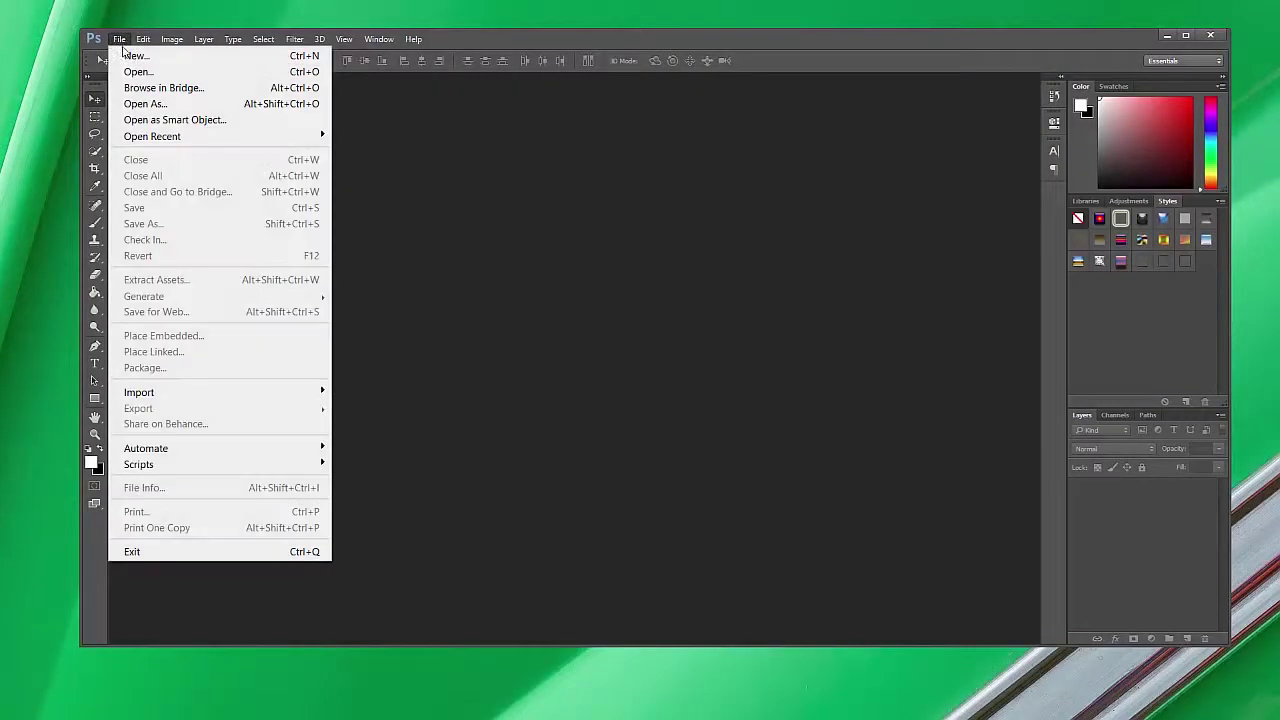
pyautogui.click(176, 145)
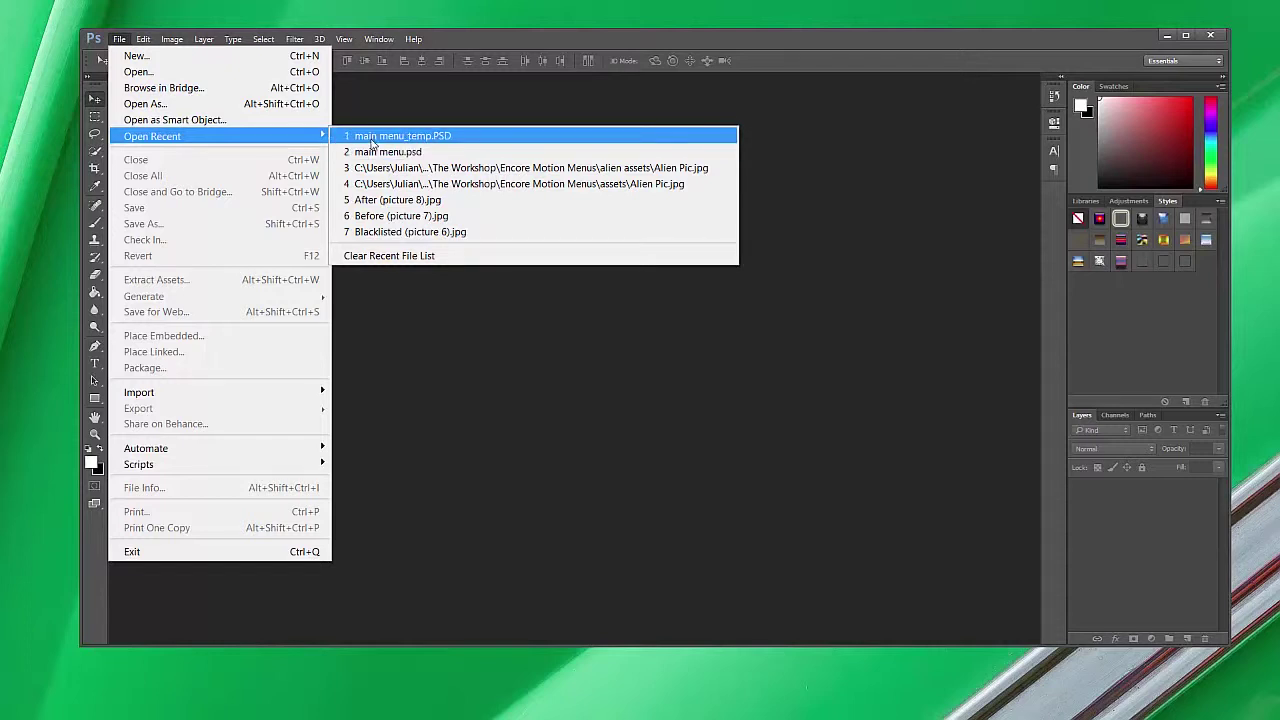
pyautogui.click(374, 151)
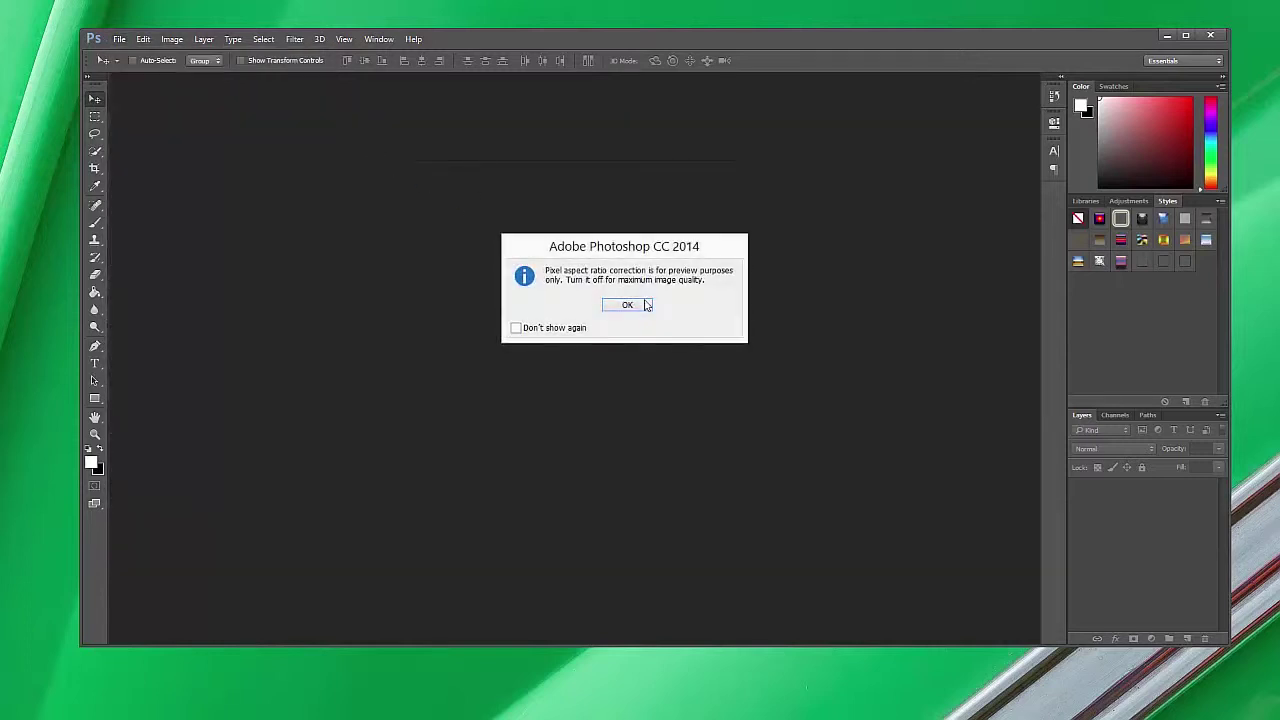
pyautogui.click(646, 305)
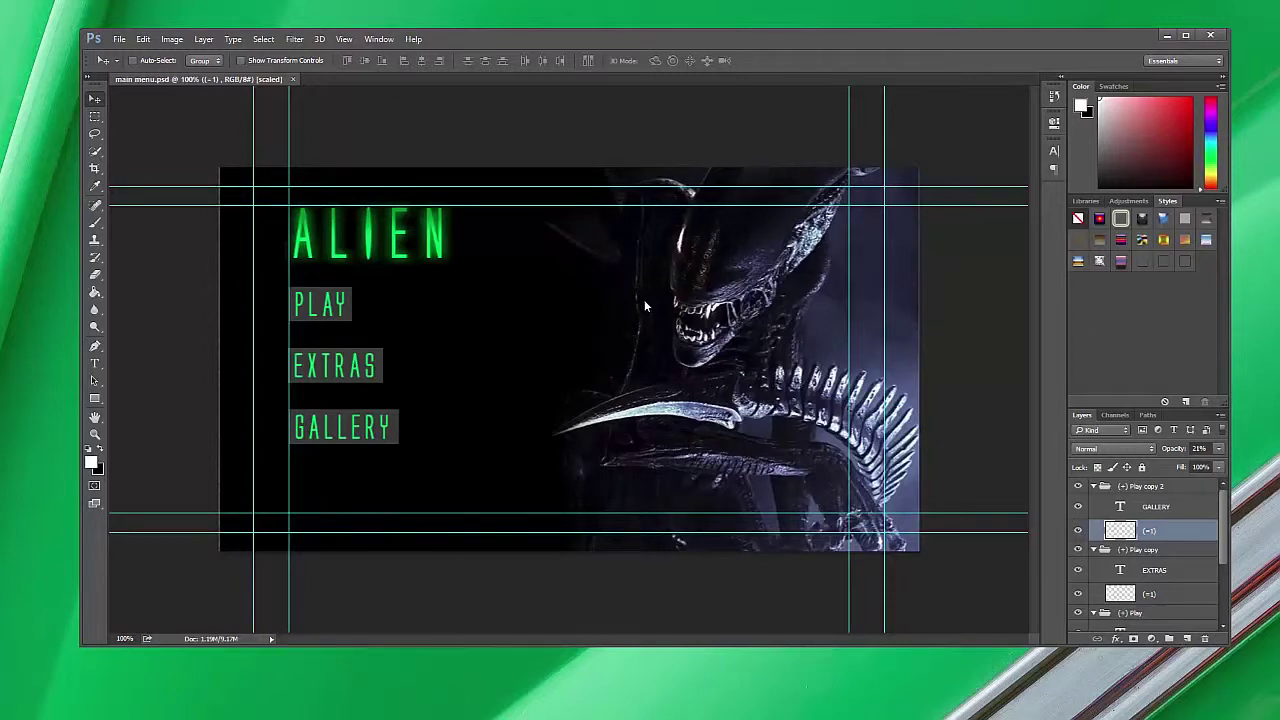
pyautogui.click(120, 38)
# - Save the design as Extras.psd in the Menus folder, accepting the Photoshop format options
pyautogui.click(171, 223)
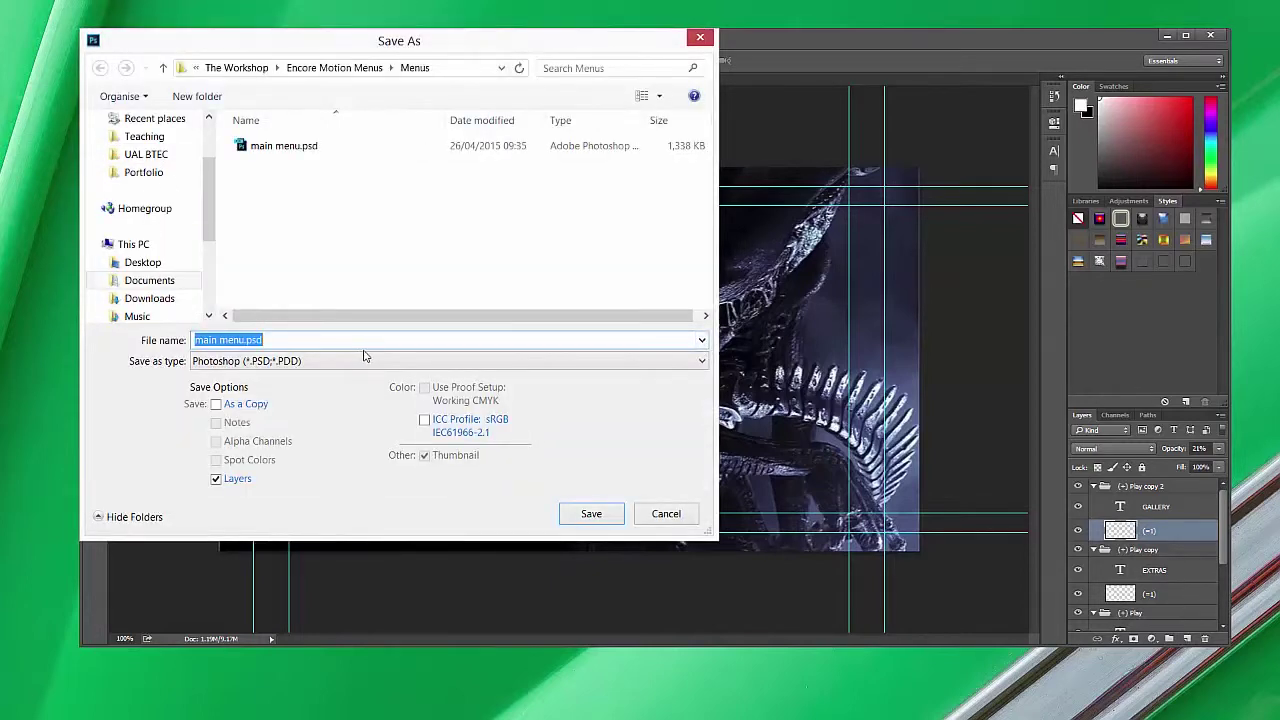
pyautogui.write('Extras')
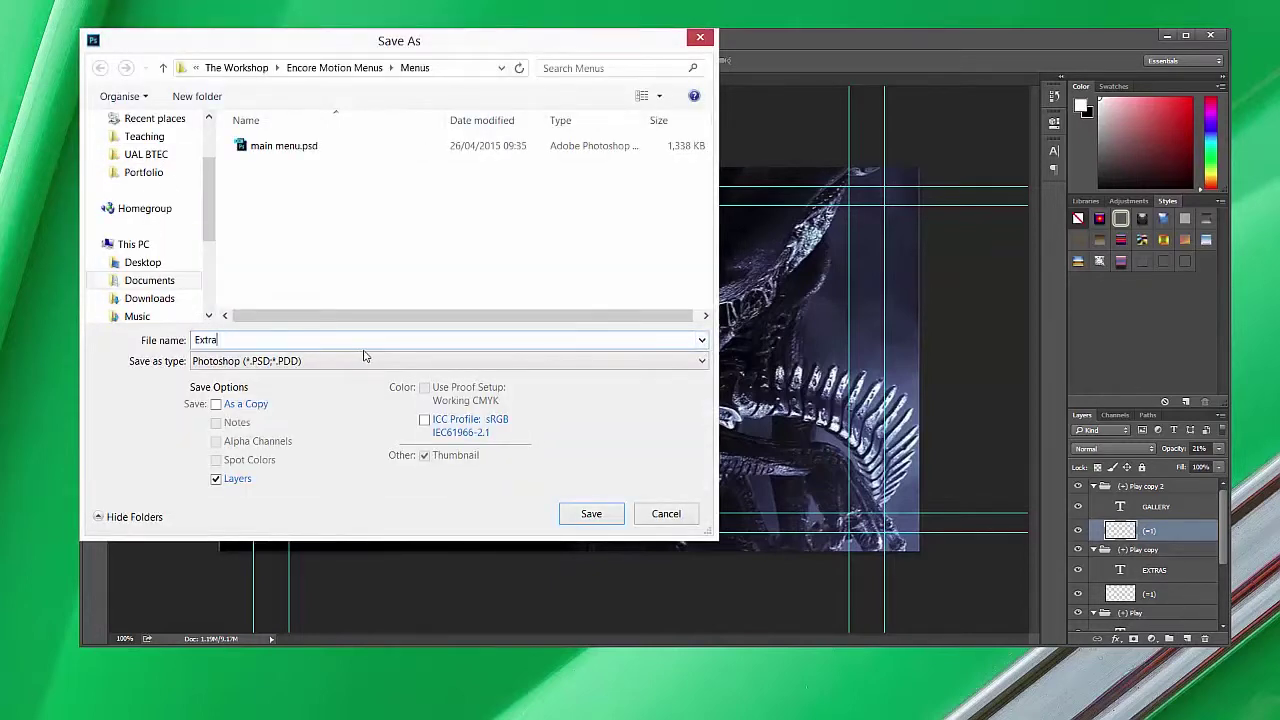
pyautogui.click(592, 514)
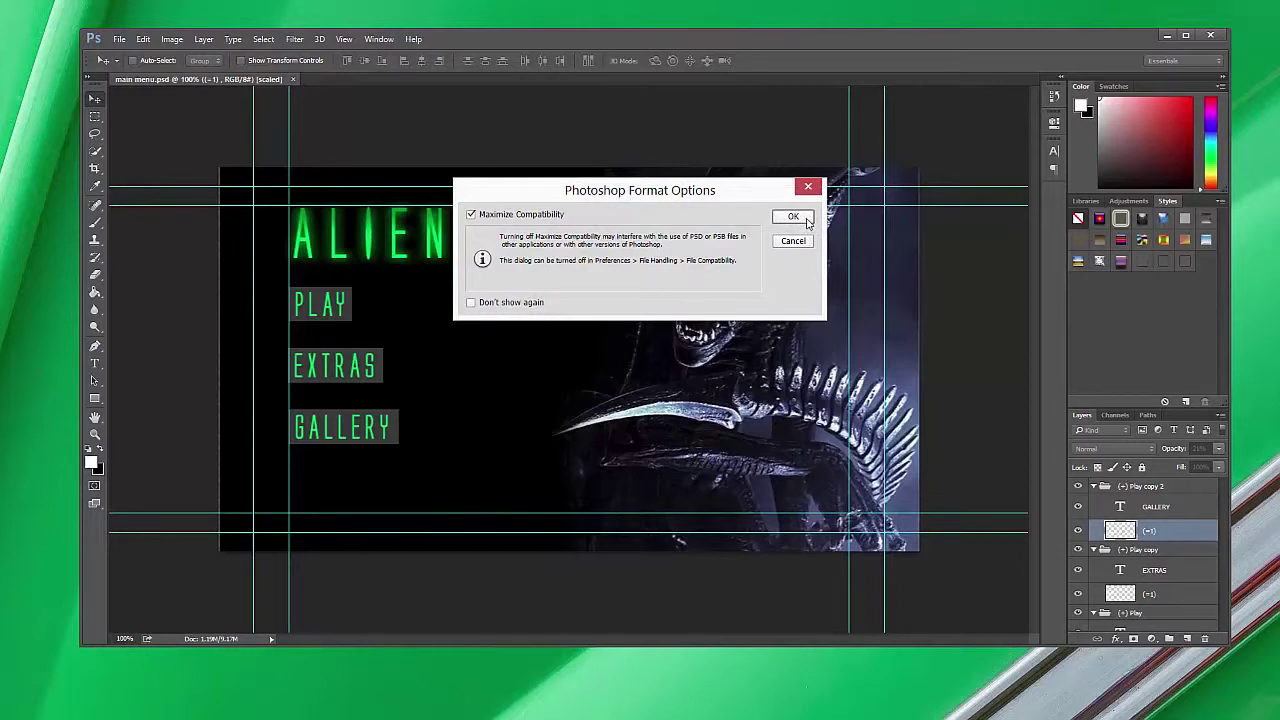
pyautogui.click(793, 217)
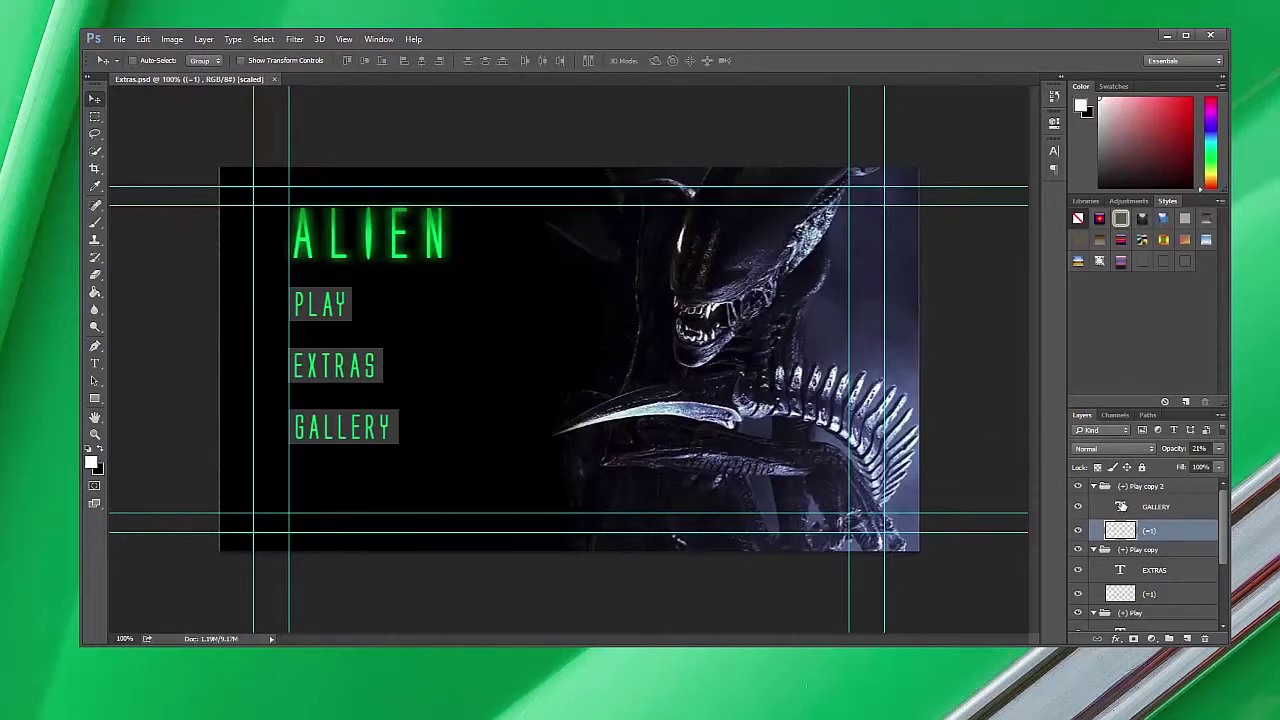
# - Change the GALLERY button text to BEHIND THE SCENES
pyautogui.doubleClick(1120, 506)
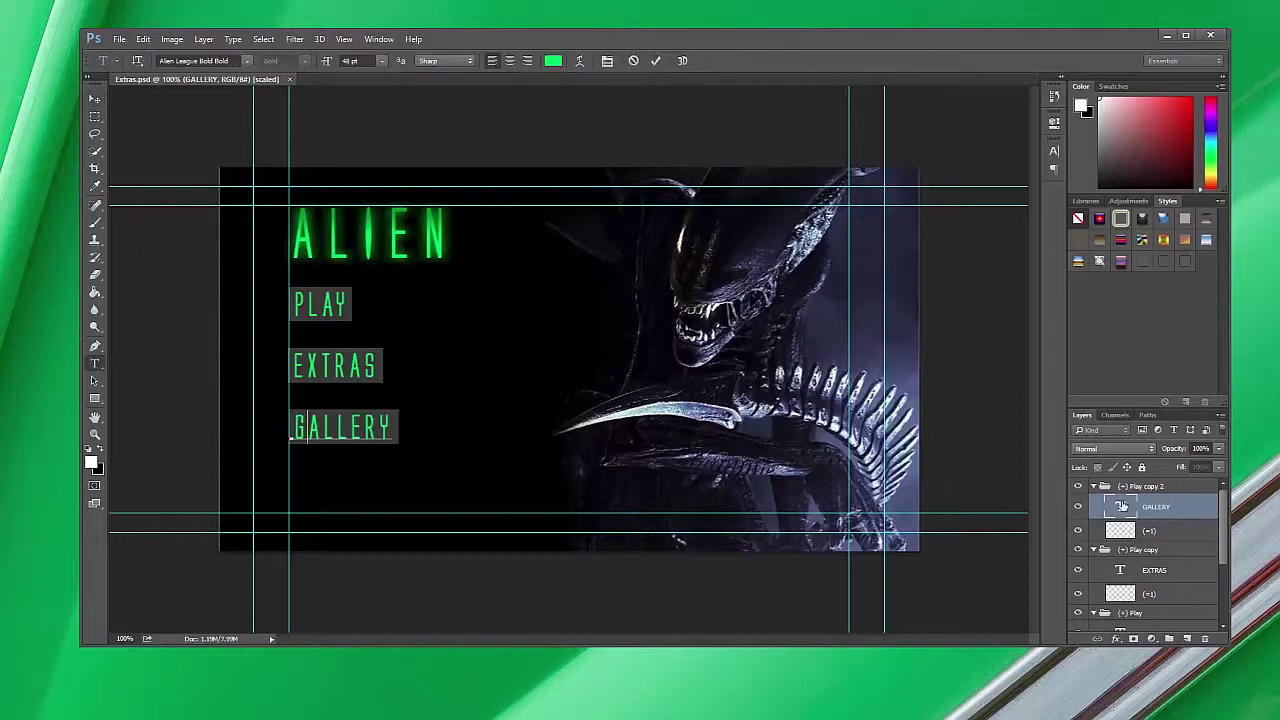
pyautogui.write('BEHI')
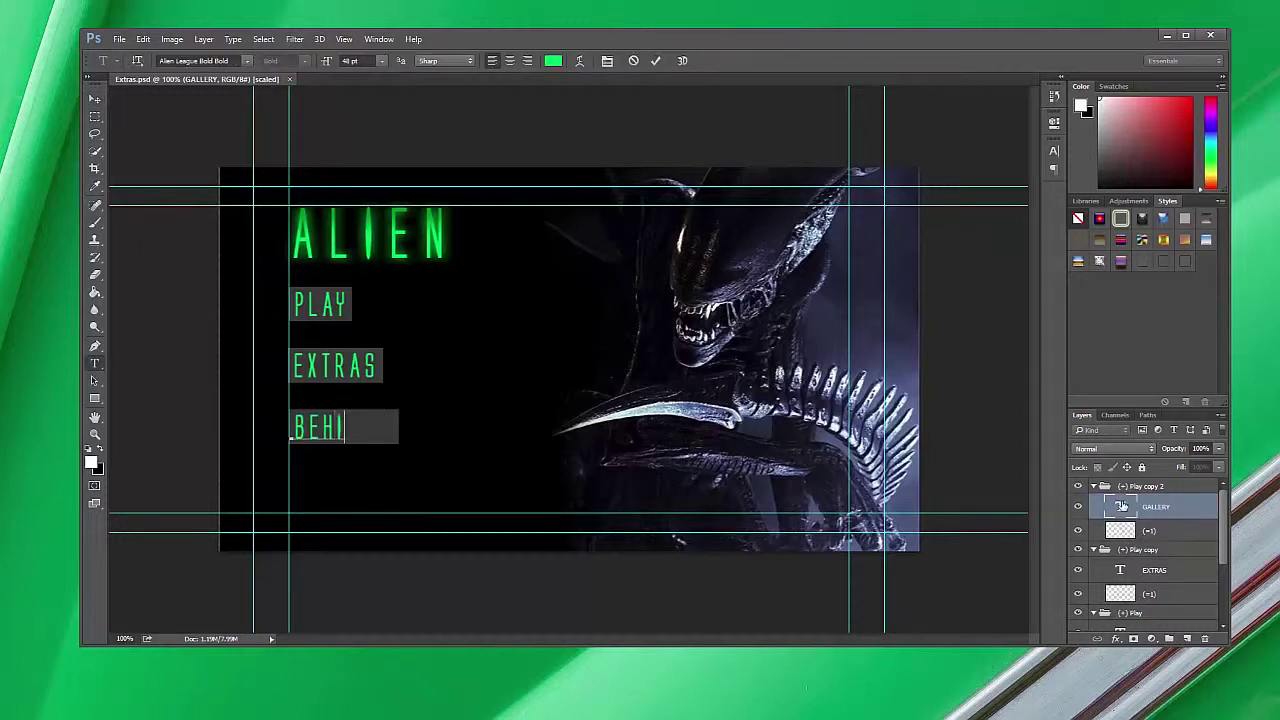
pyautogui.write('ND THE S')
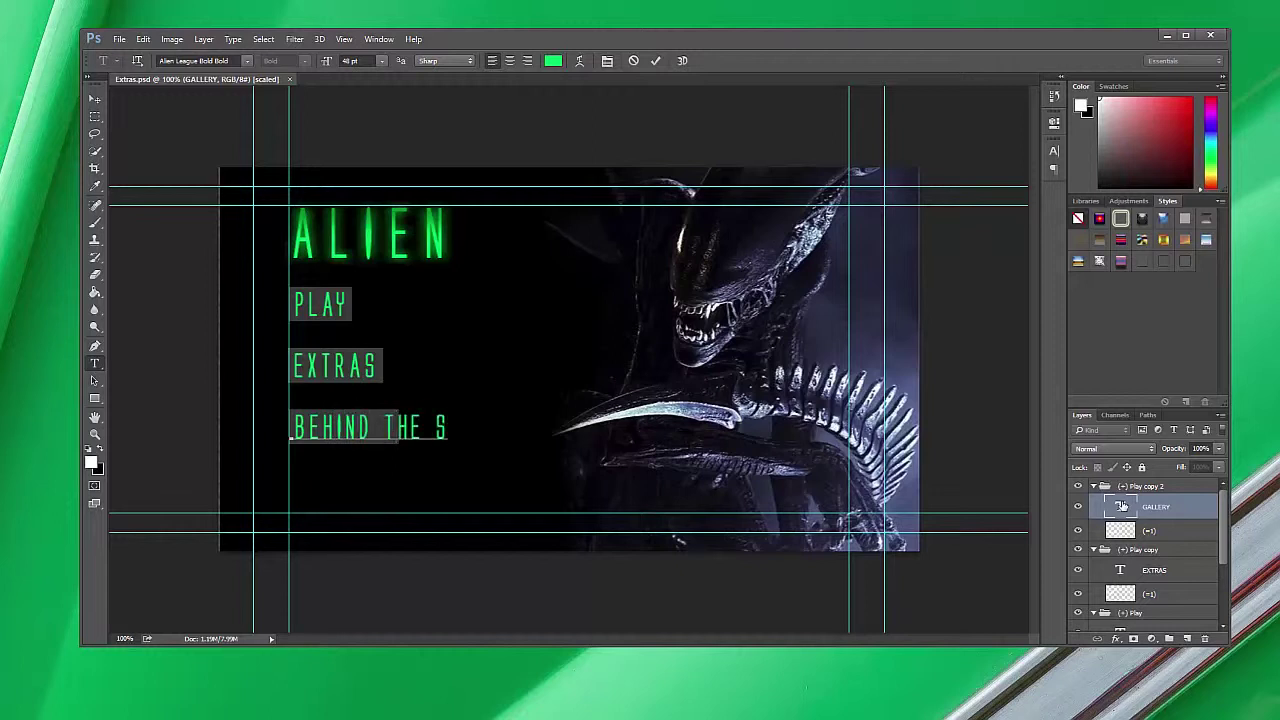
pyautogui.write('CENES')
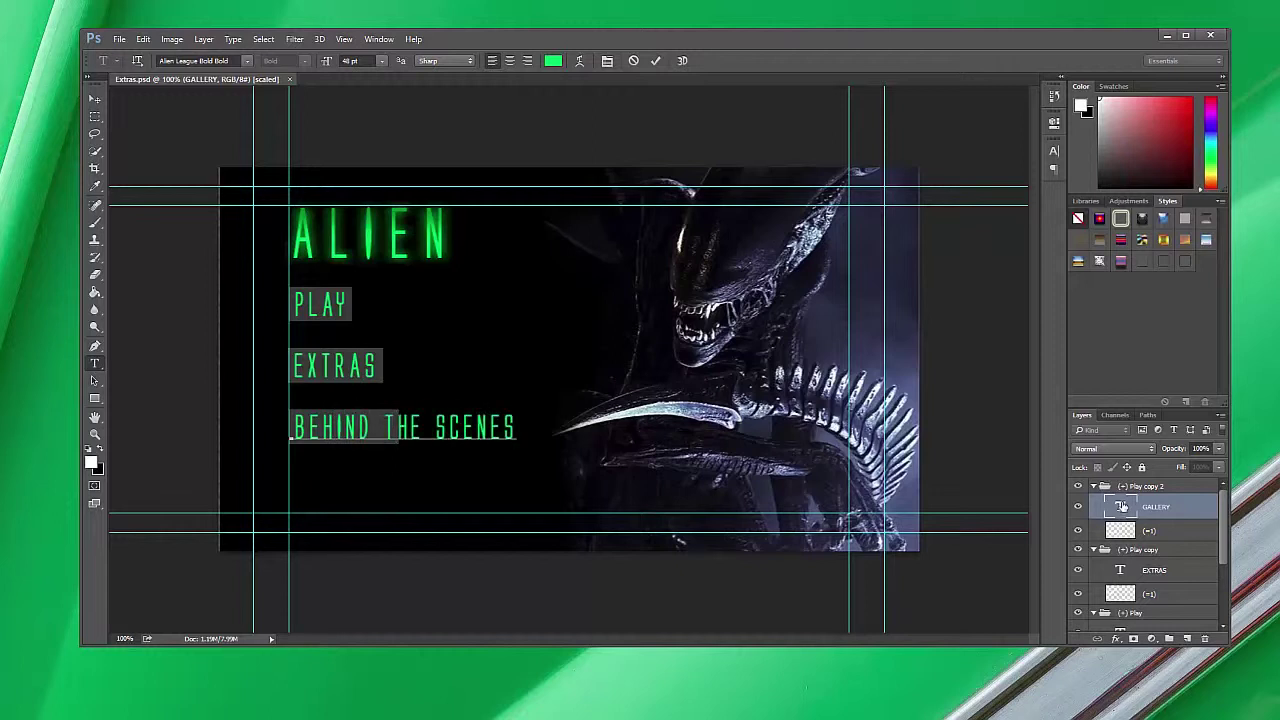
pyautogui.click(97, 99)
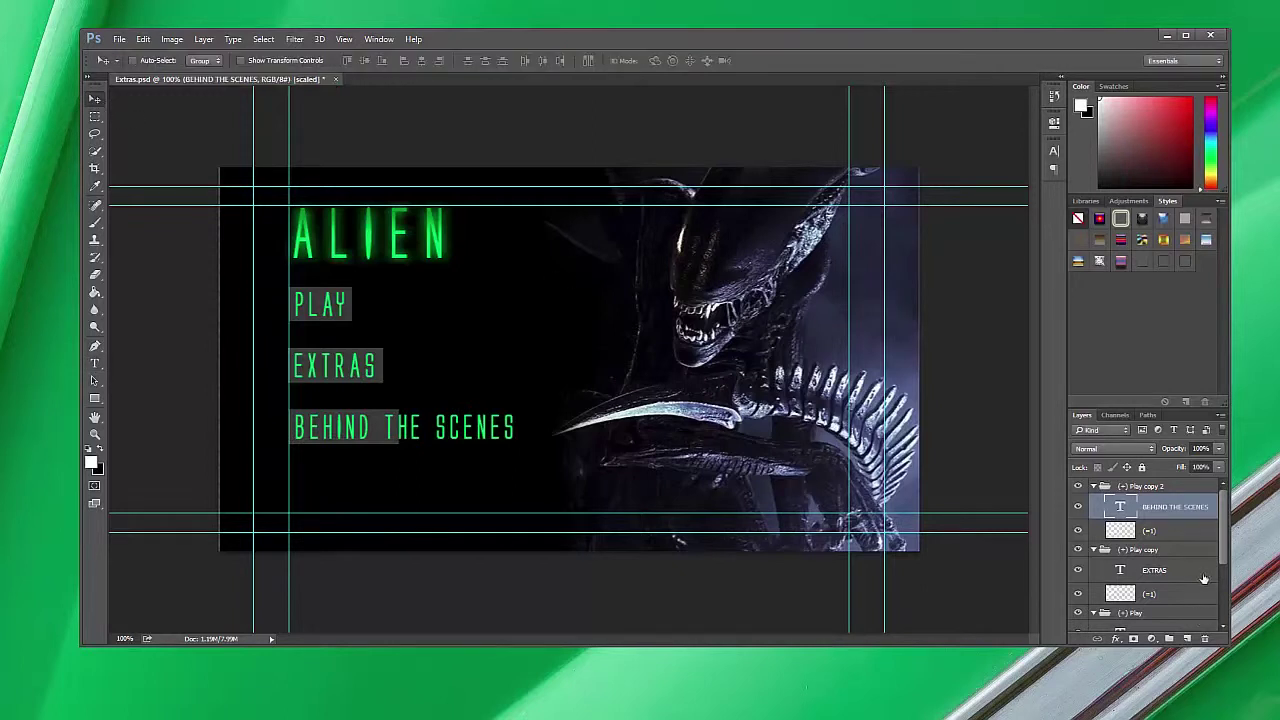
# - Widen the grey box behind BEHIND THE SCENES to fit the longer text
pyautogui.click(1184, 537)
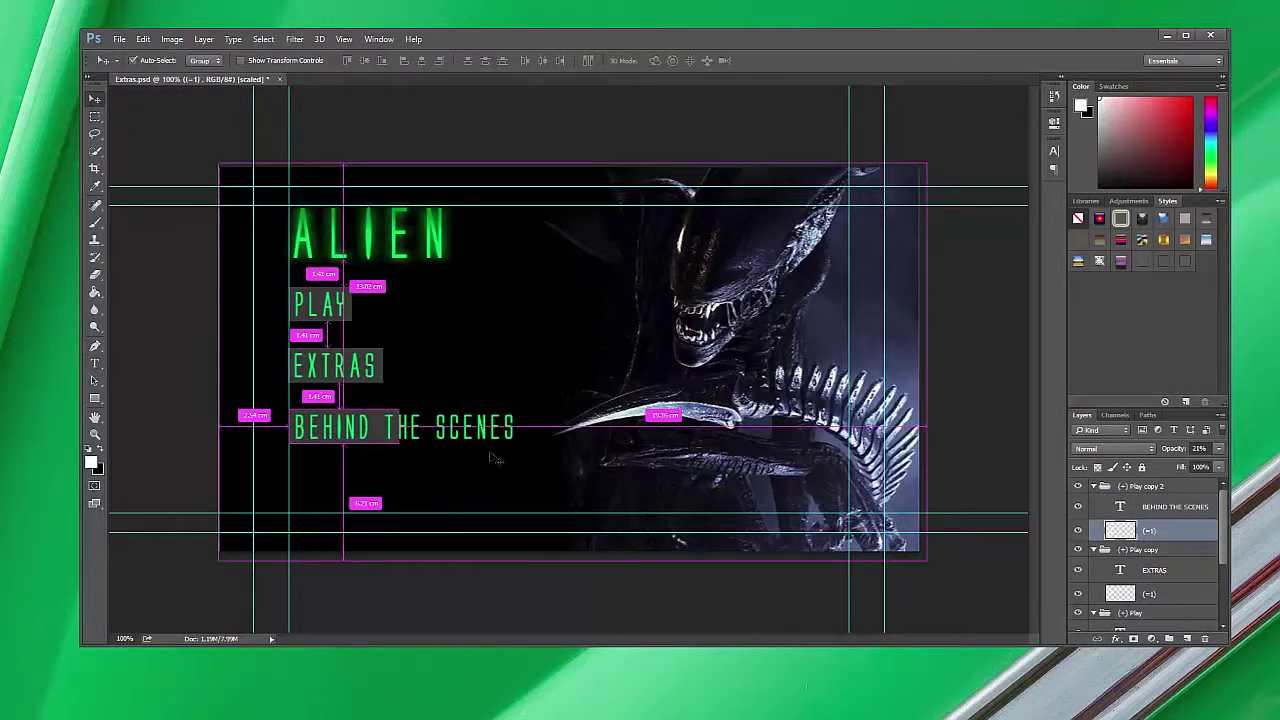
pyautogui.hotkey('ctrl', 't')
pyautogui.moveTo(398, 427); pyautogui.dragTo(525, 428)
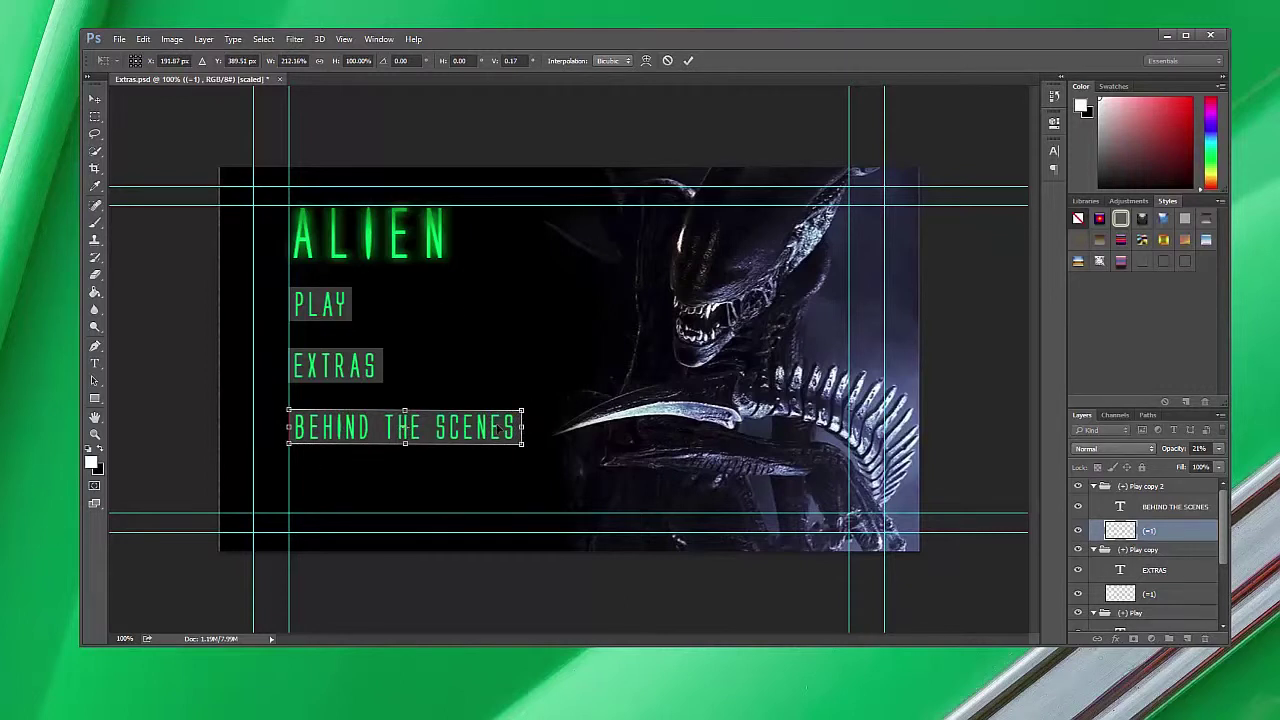
pyautogui.press('Return')
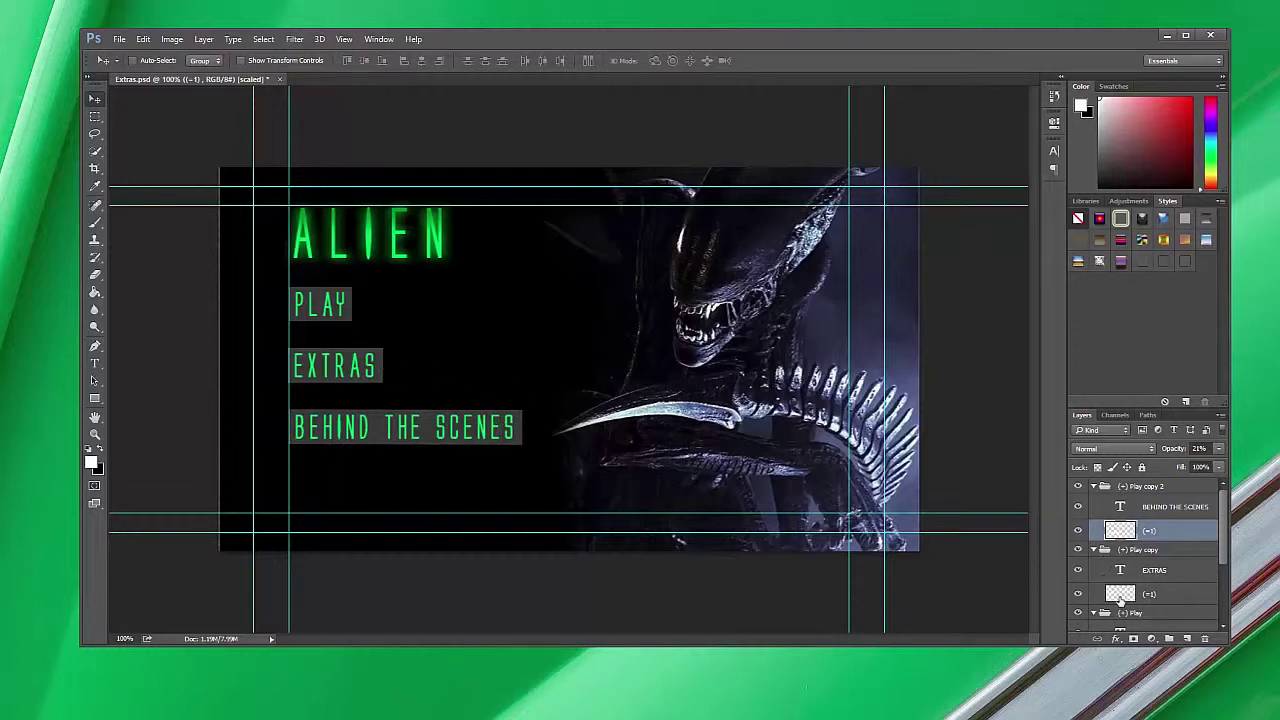
pyautogui.click(1121, 594)
# - Retype the EXTRAS button label as H.R.GIGER
pyautogui.doubleClick(1120, 569)
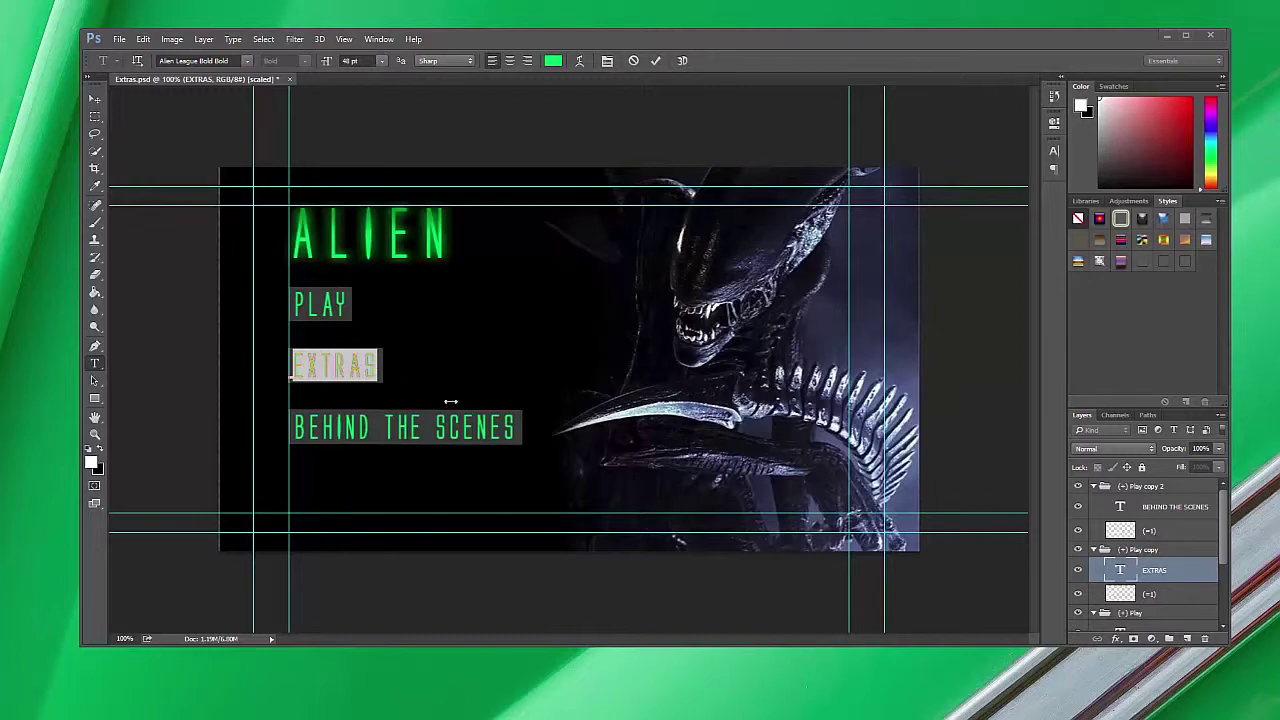
pyautogui.doubleClick(1120, 570)
pyautogui.write('HR')
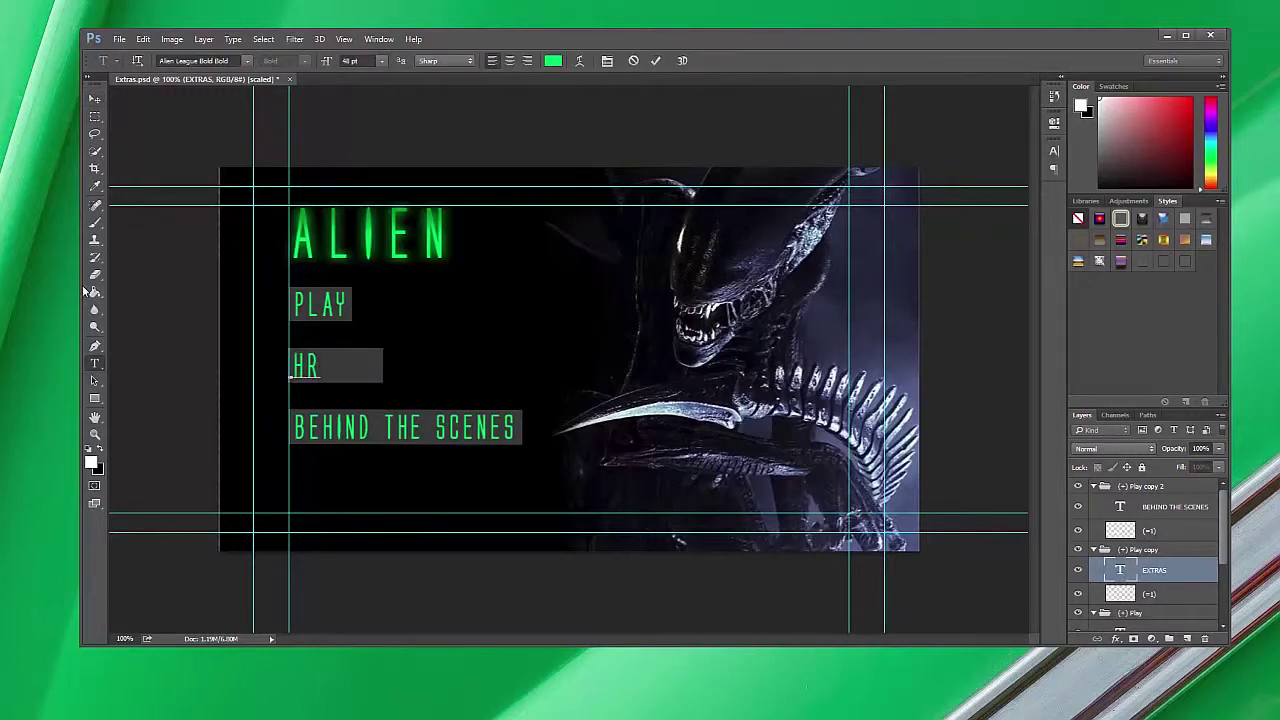
pyautogui.press('BackSpace')
pyautogui.write('.R')
pyautogui.write('.Gi')
pyautogui.write('GIDER')
pyautogui.press('BackSpace')
pyautogui.press('BackSpace')
pyautogui.press('BackSpace')
pyautogui.press('BackSpace')
pyautogui.press('BackSpace')
pyautogui.write('IGER')
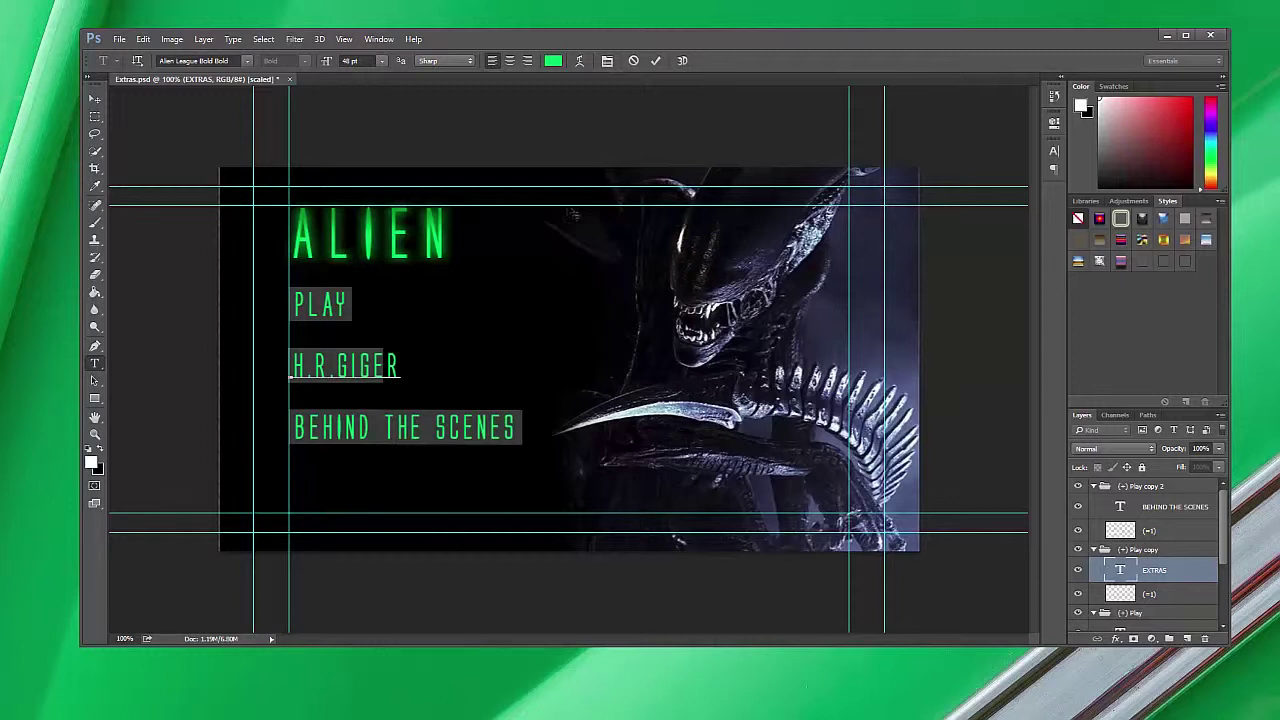
pyautogui.click(96, 99)
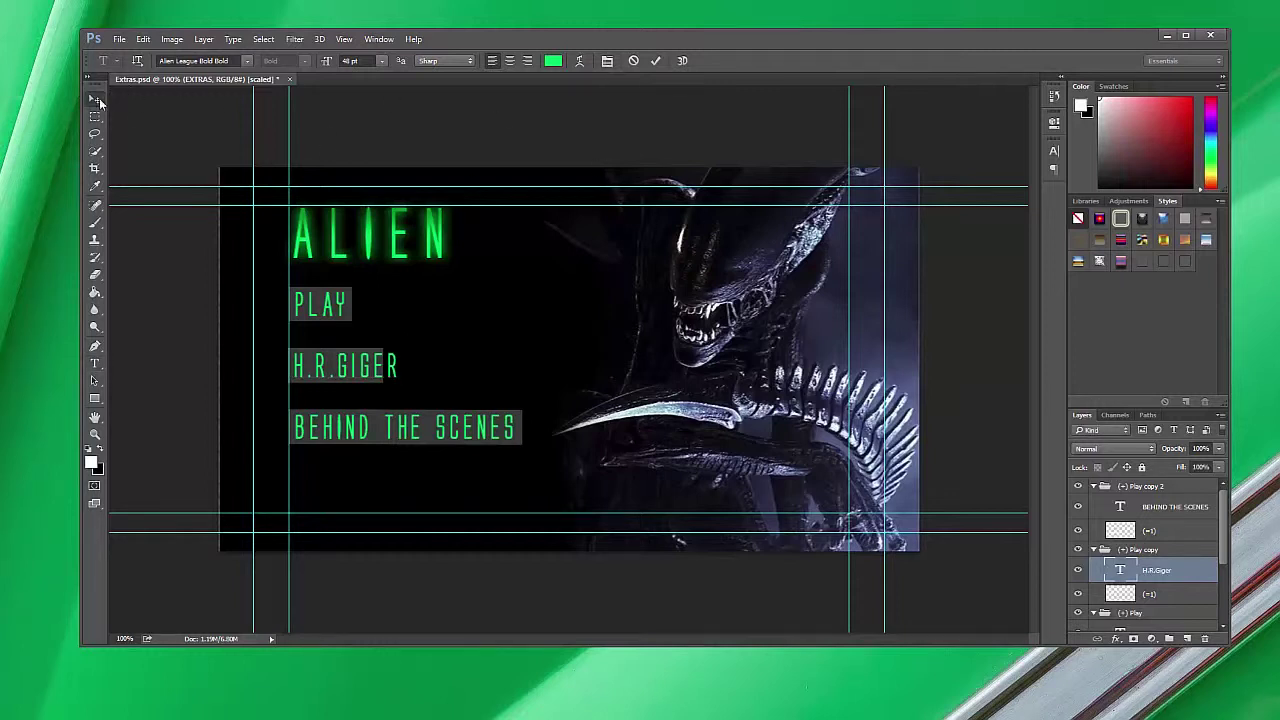
# - Stretch the highlight box behind H.R.GIGER to cover the whole label
pyautogui.click(1172, 593)
pyautogui.hotkey('ctrl', 't')
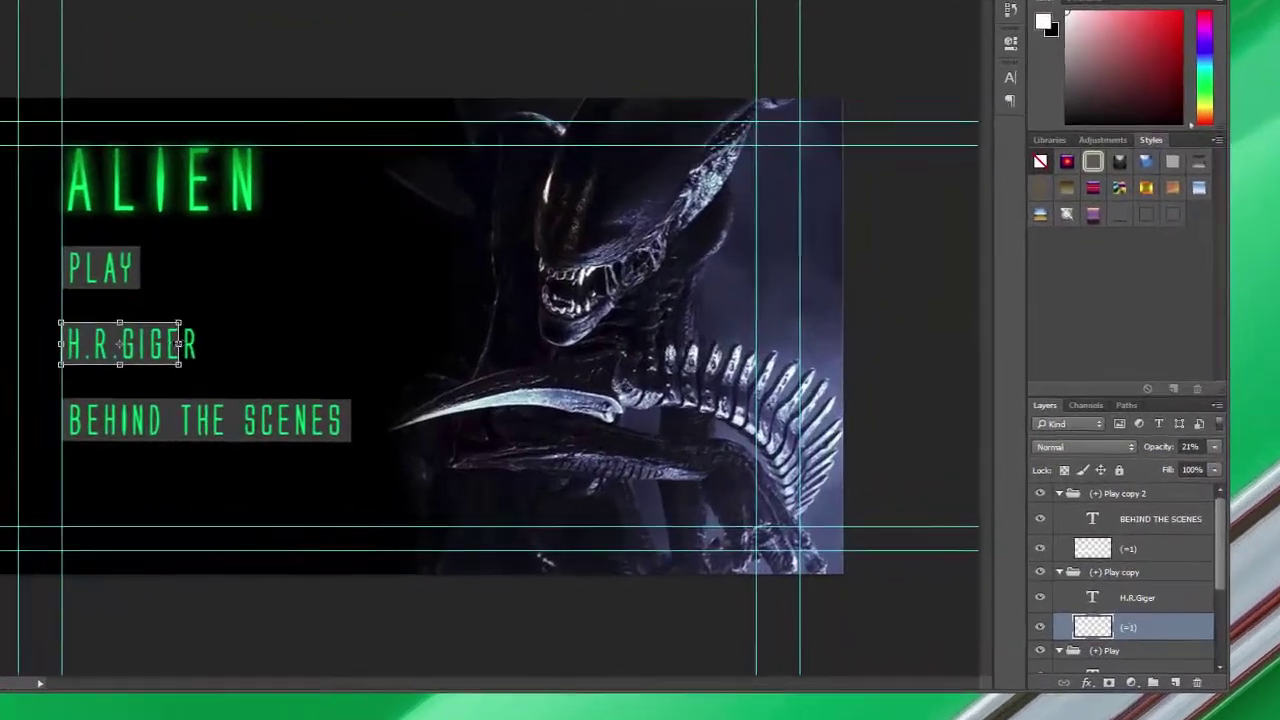
pyautogui.moveTo(180, 344); pyautogui.dragTo(207, 343)
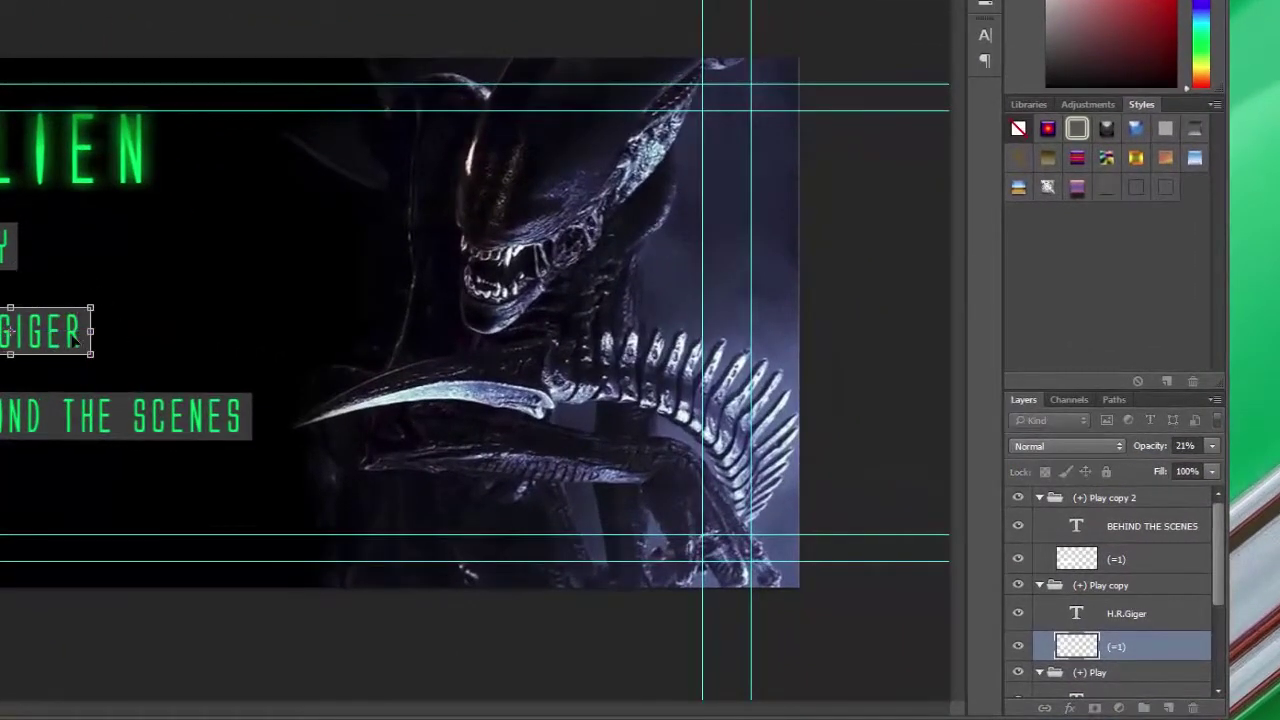
pyautogui.press('Return')
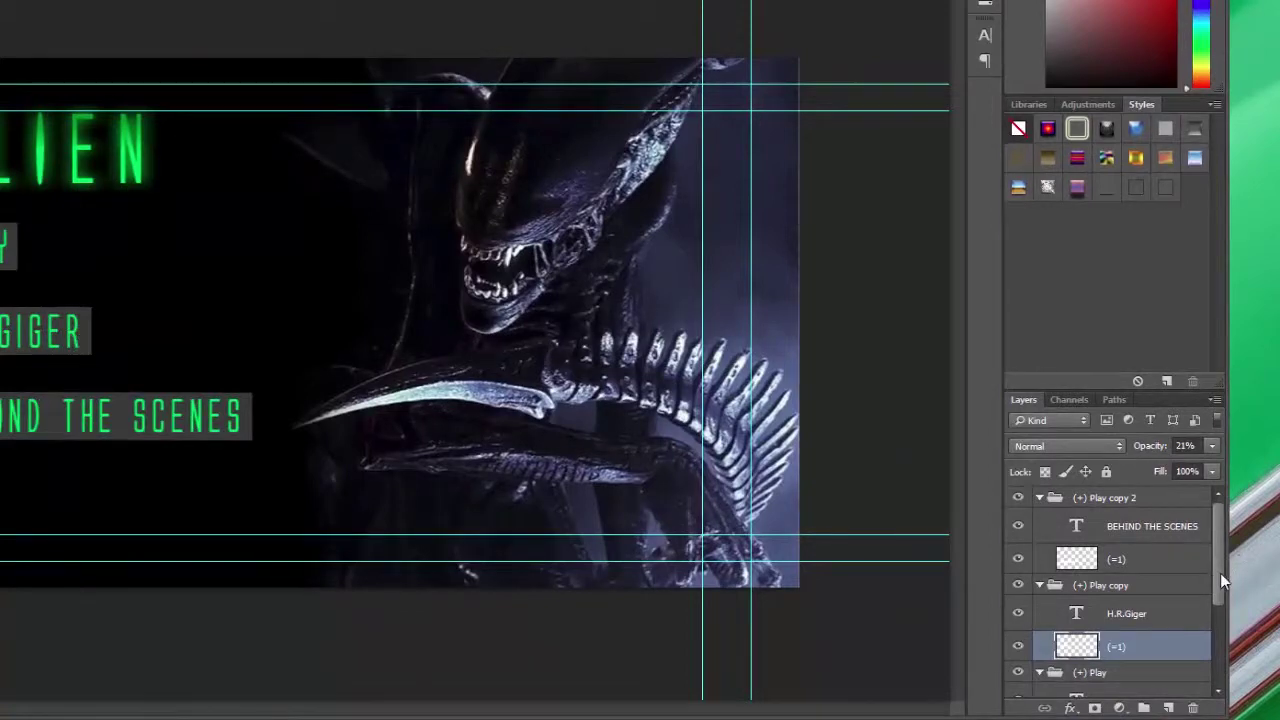
pyautogui.moveTo(1220, 576); pyautogui.dragTo(1221, 648)
# - Relabel the PLAY button as MAIN MENU
pyautogui.click(1076, 578)
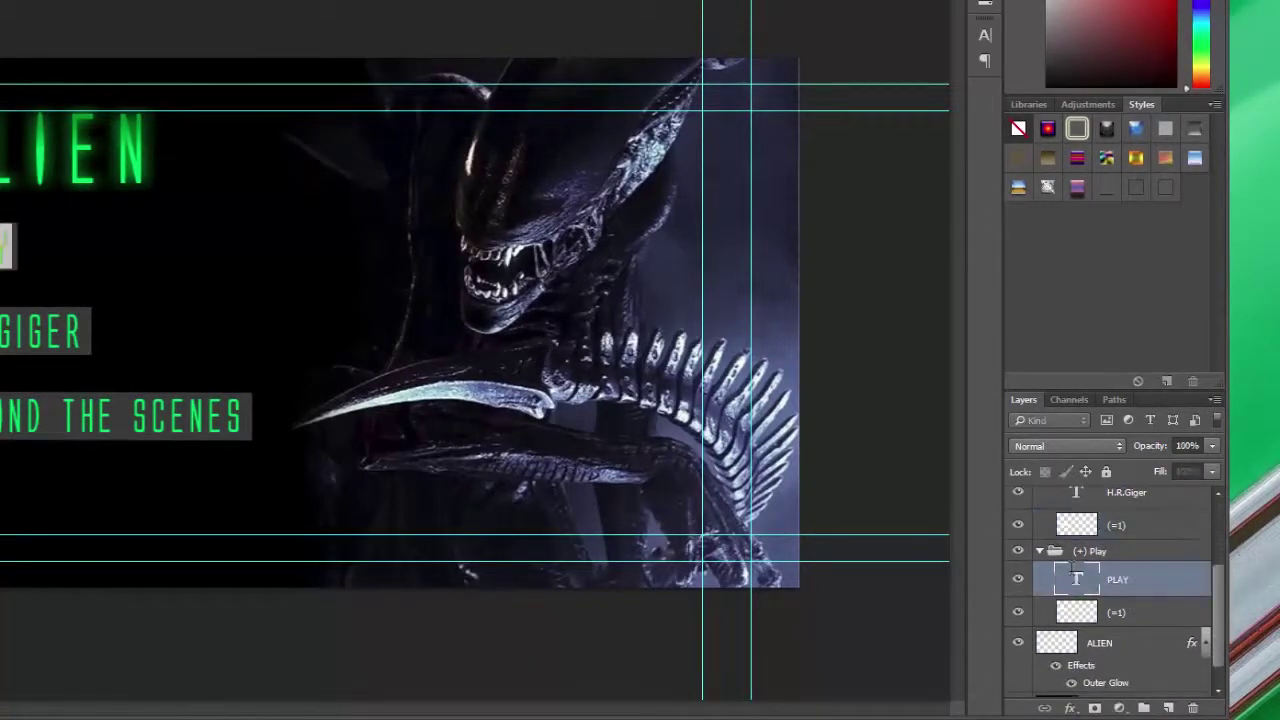
pyautogui.write('N MEN')
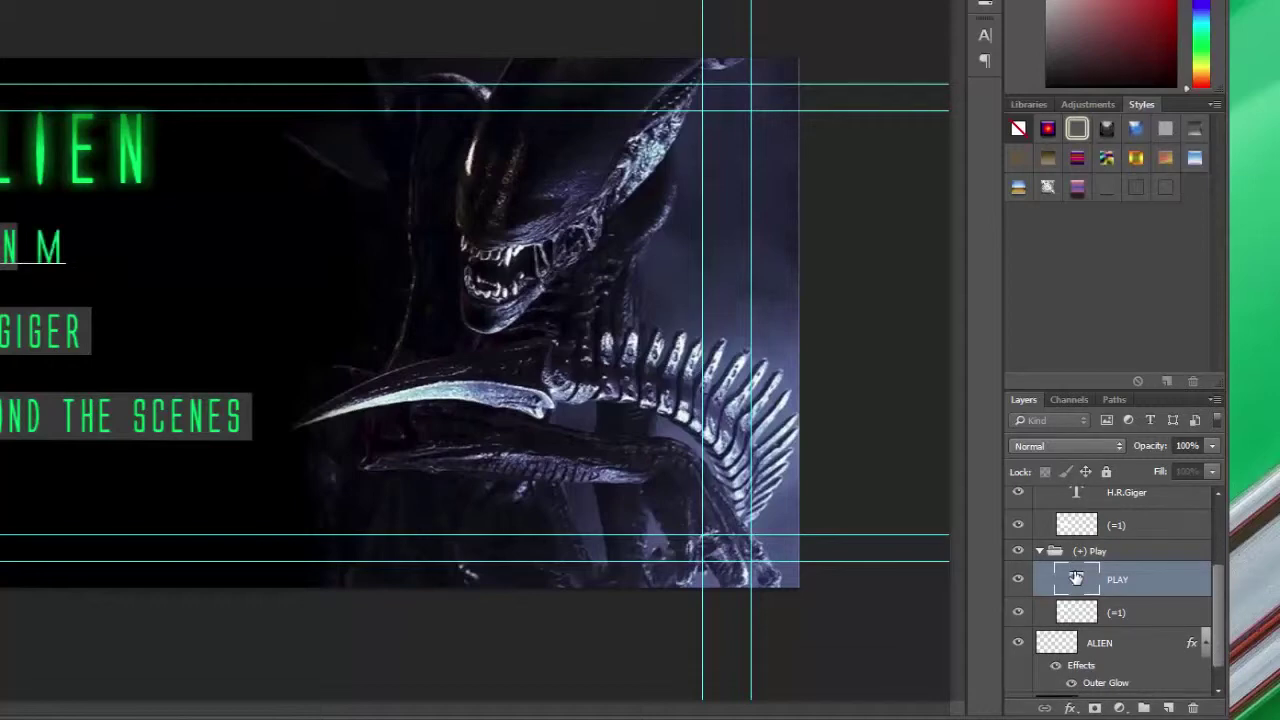
pyautogui.write('U')
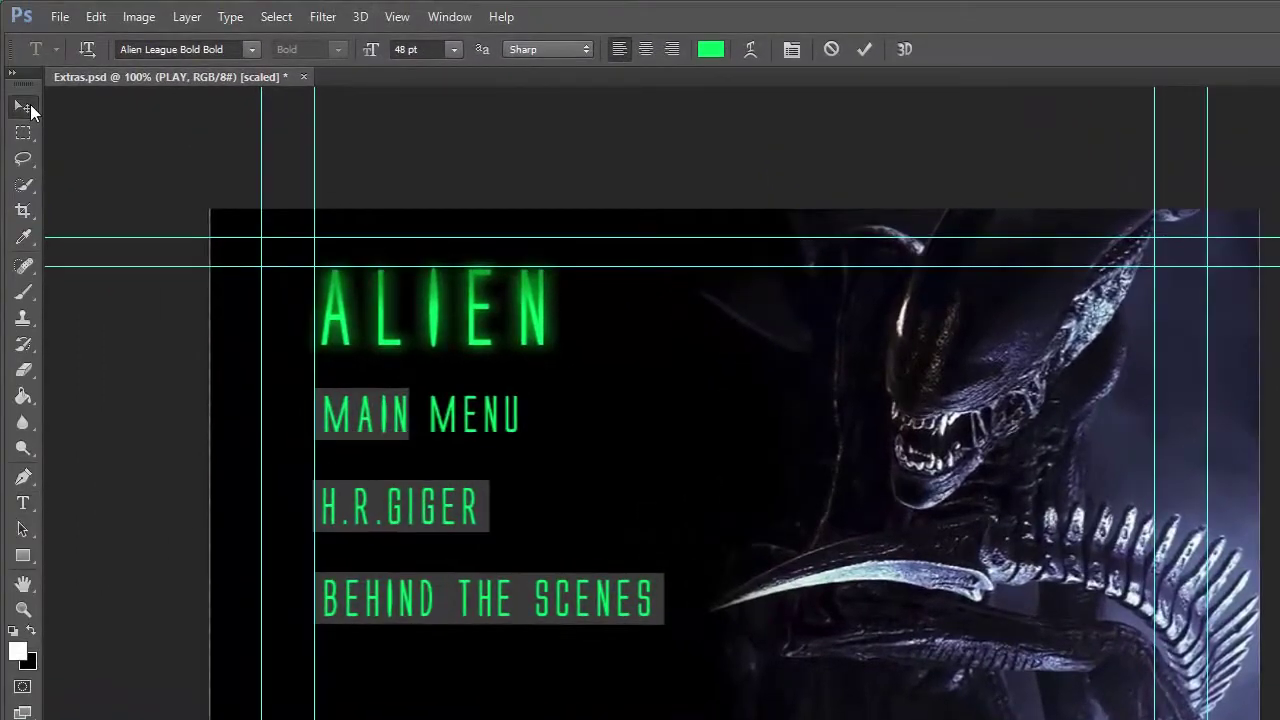
pyautogui.click(29, 108)
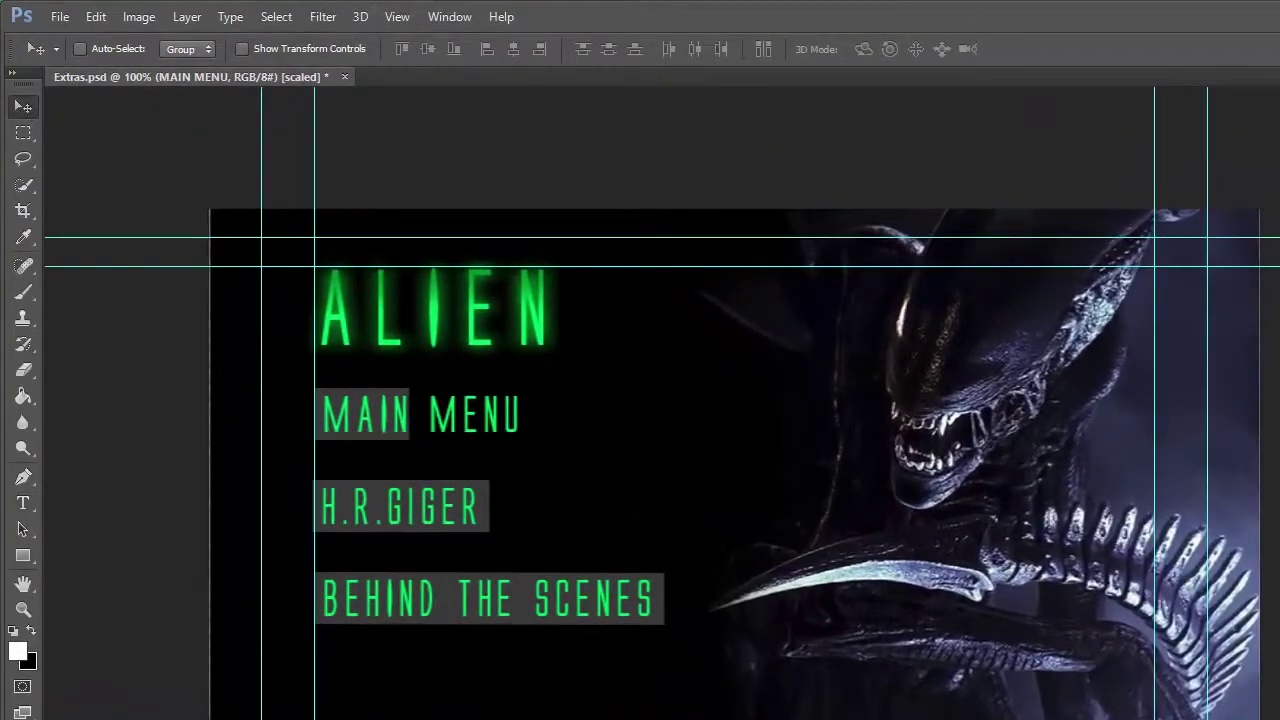
# - Widen the highlight box behind MAIN MENU to span the text
pyautogui.hotkey('alt', '[')
pyautogui.hotkey('ctrl', 't')
pyautogui.moveTo(412, 413); pyautogui.dragTo(538, 427)
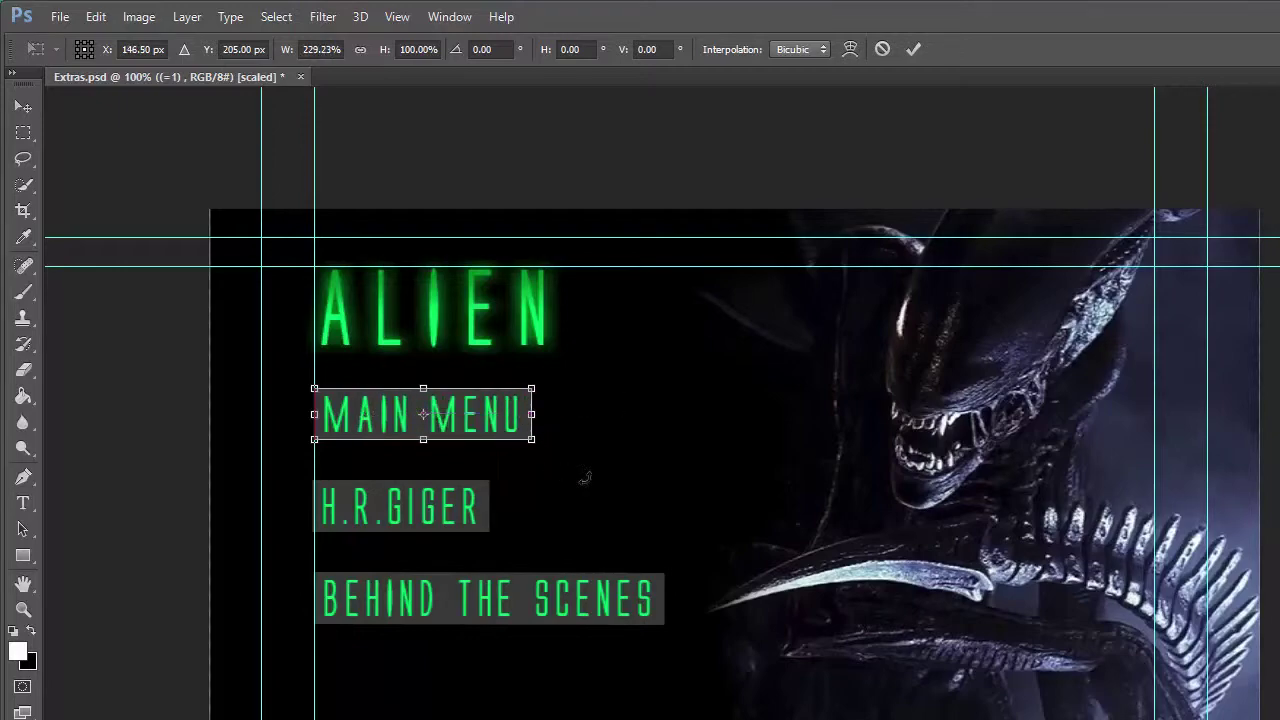
# - Save Extras.psd, applying the pending resize
pyautogui.click(60, 17)
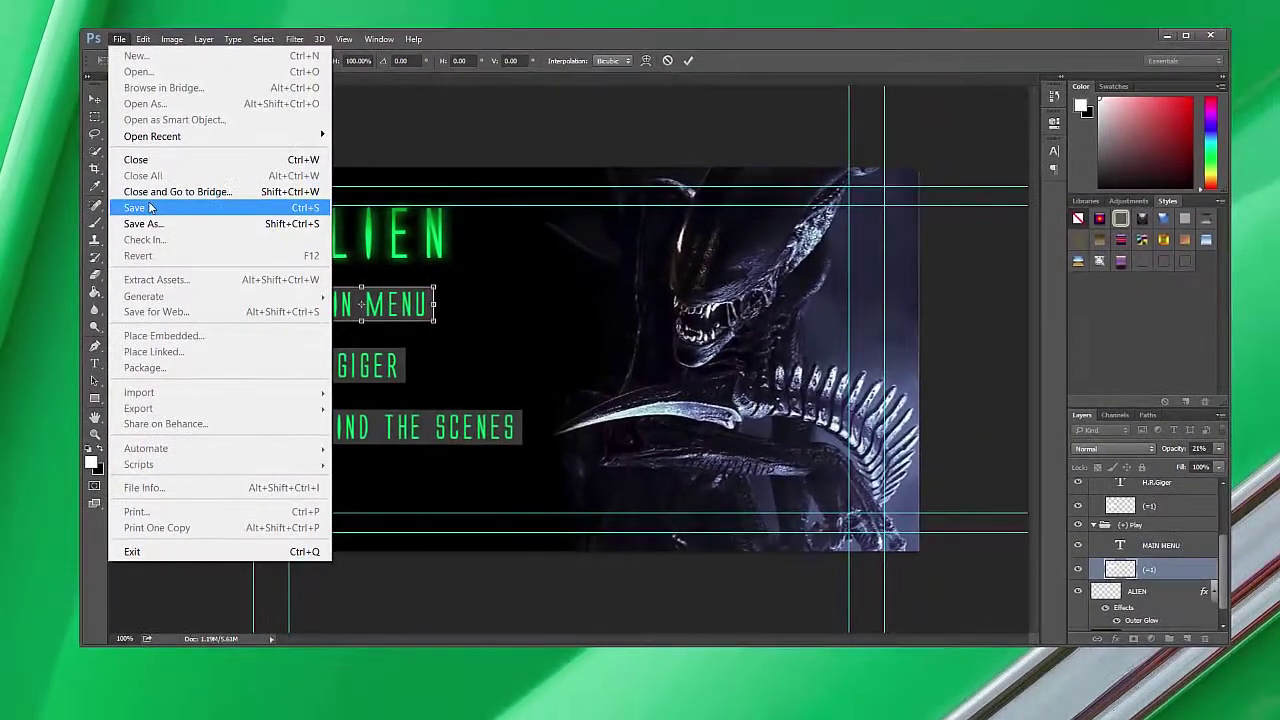
pyautogui.click(98, 251)
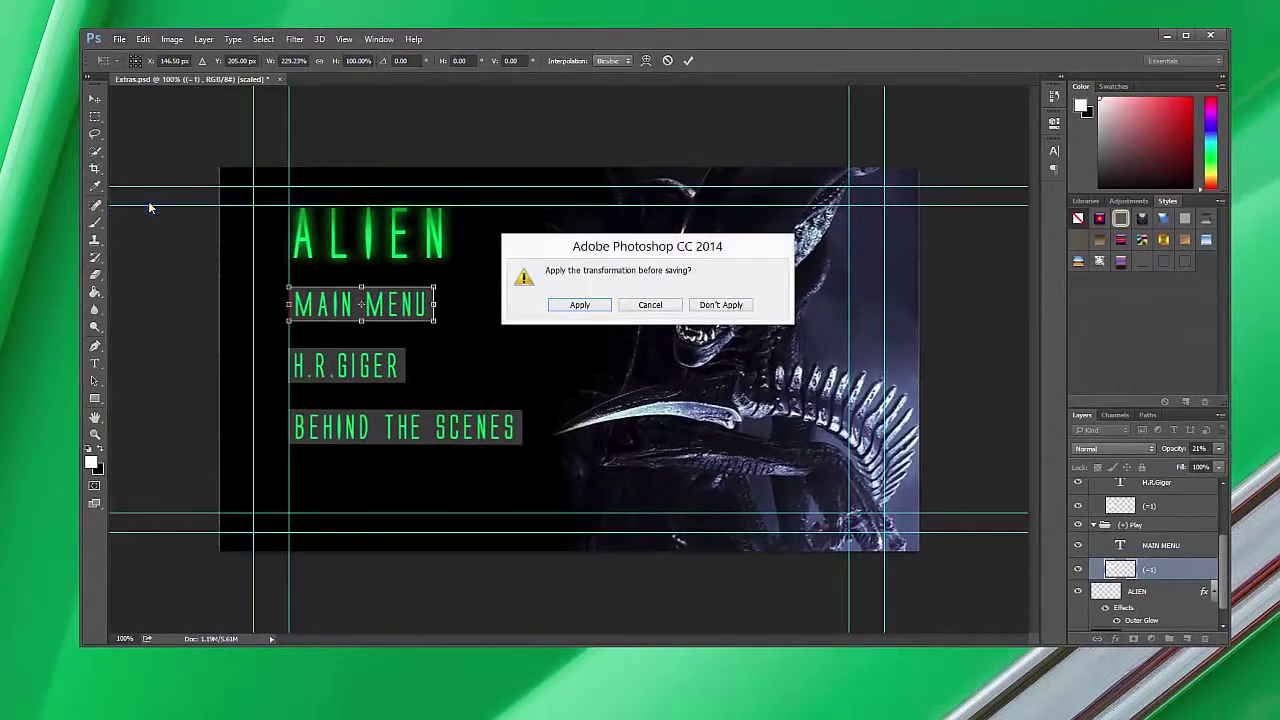
pyautogui.click(580, 305)
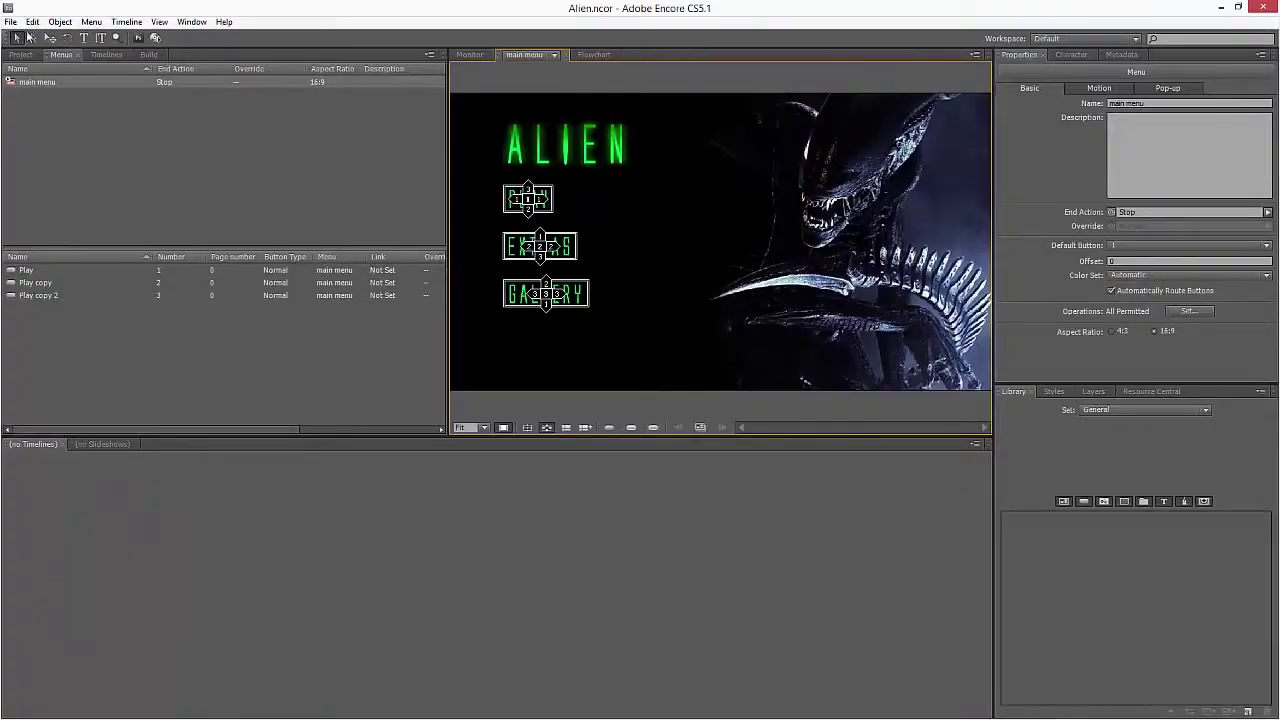
# - Import Extras.psd into the project as a menu
pyautogui.click(16, 22)
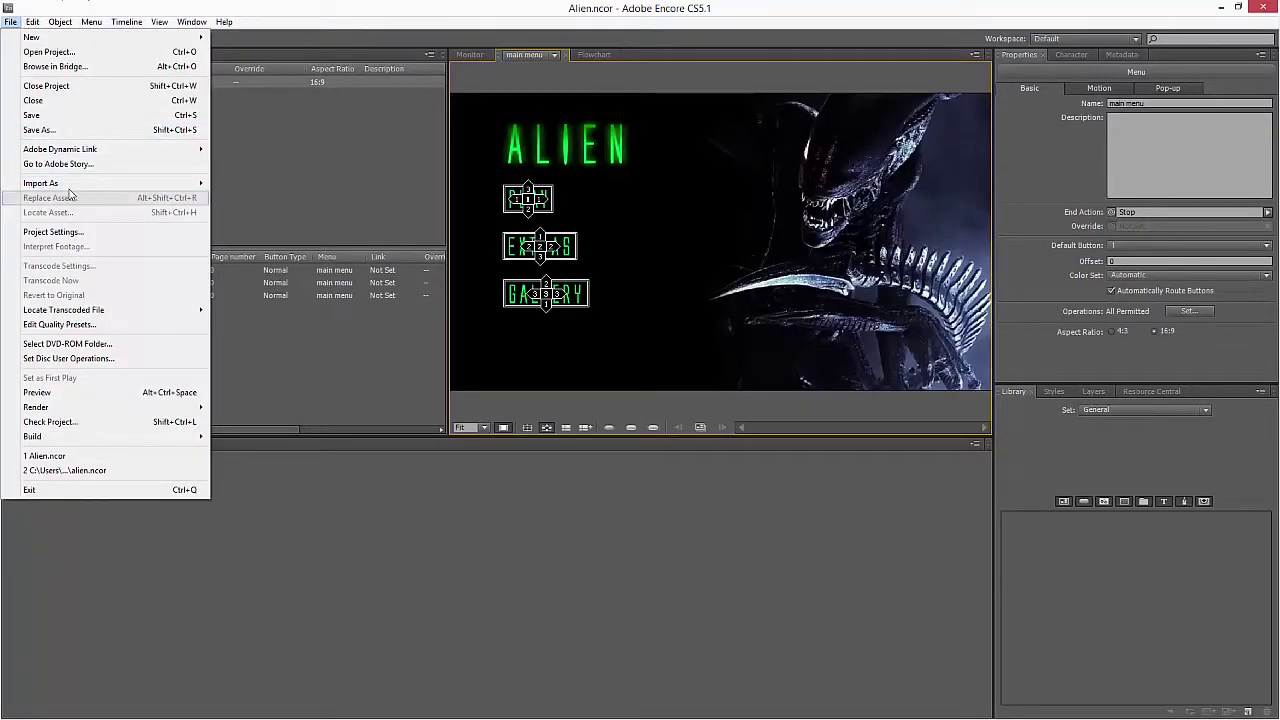
pyautogui.moveTo(72, 189)
pyautogui.click(261, 198)
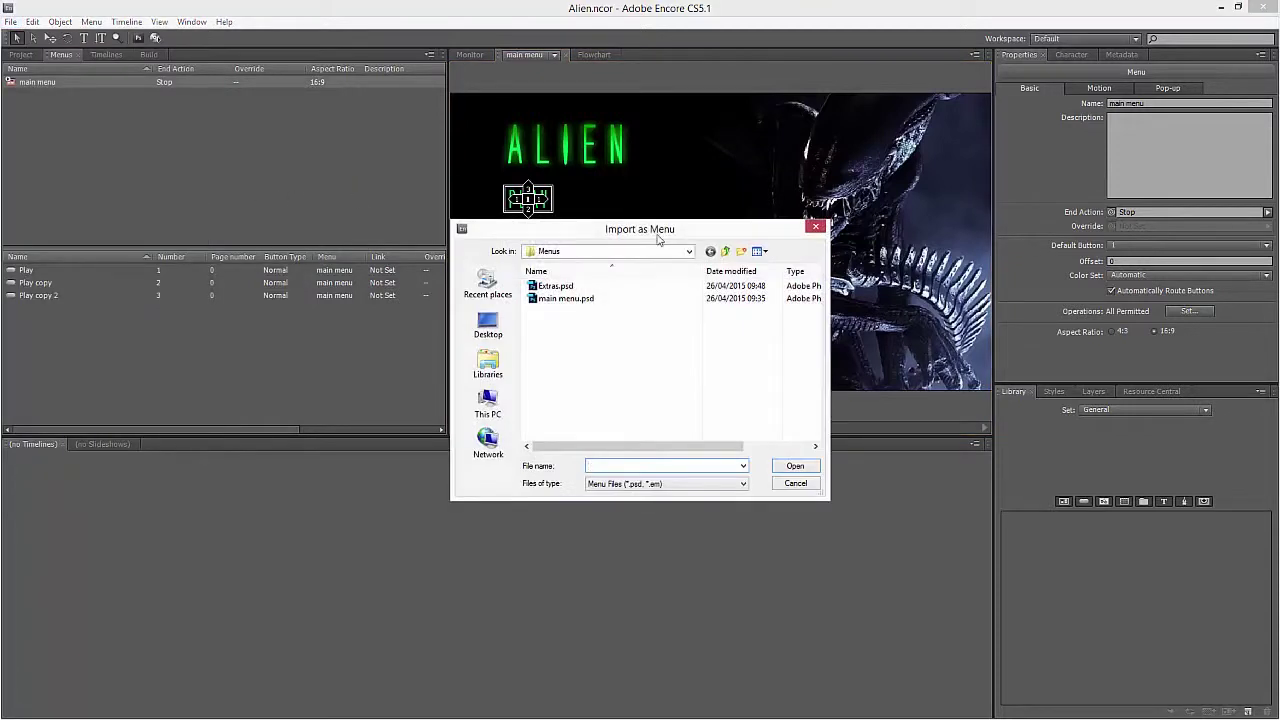
pyautogui.click(556, 286)
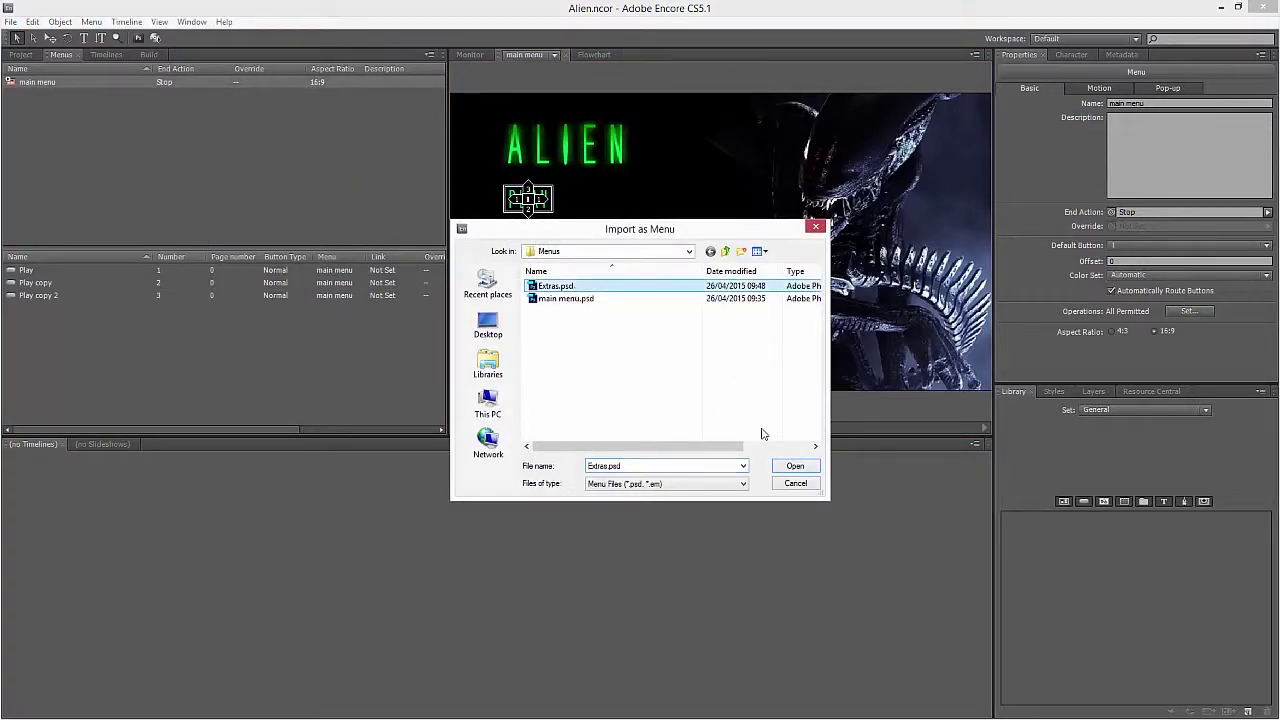
pyautogui.click(797, 466)
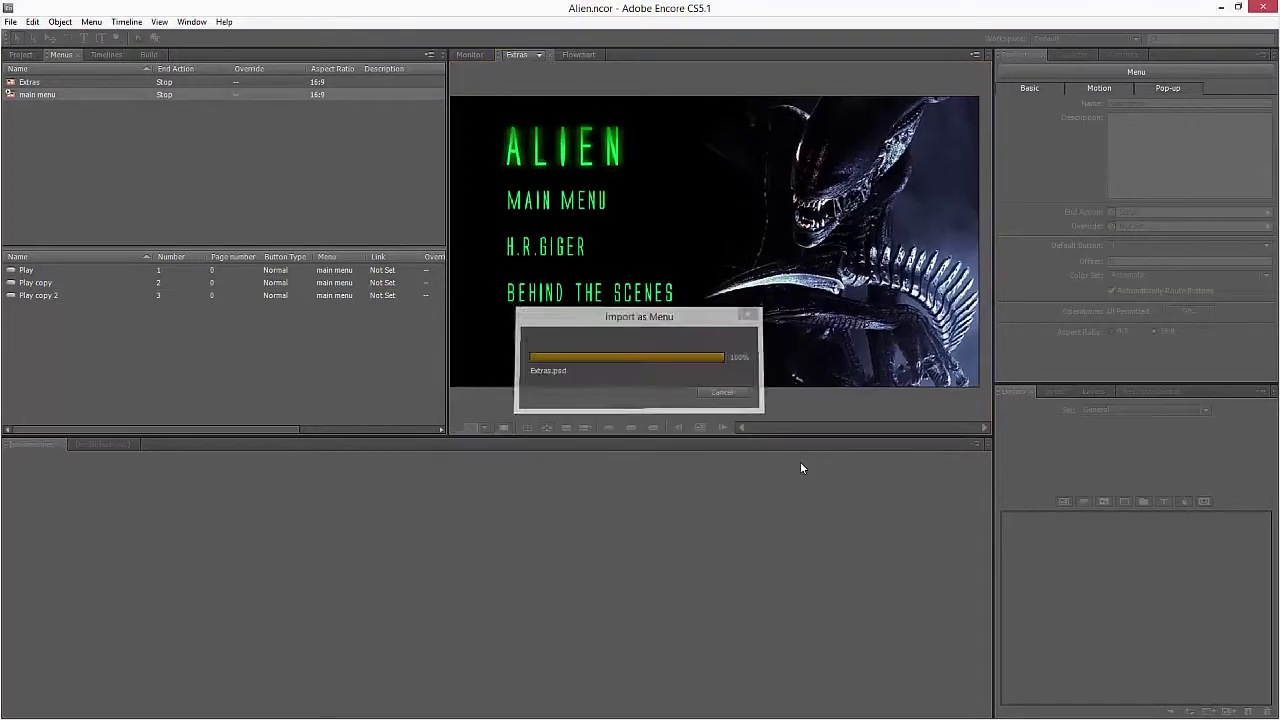
# - Check the new Extras menu in the Project list and reopen the main menu
pyautogui.click(22, 57)
pyautogui.click(35, 143)
pyautogui.click(37, 152)
pyautogui.click(36, 143)
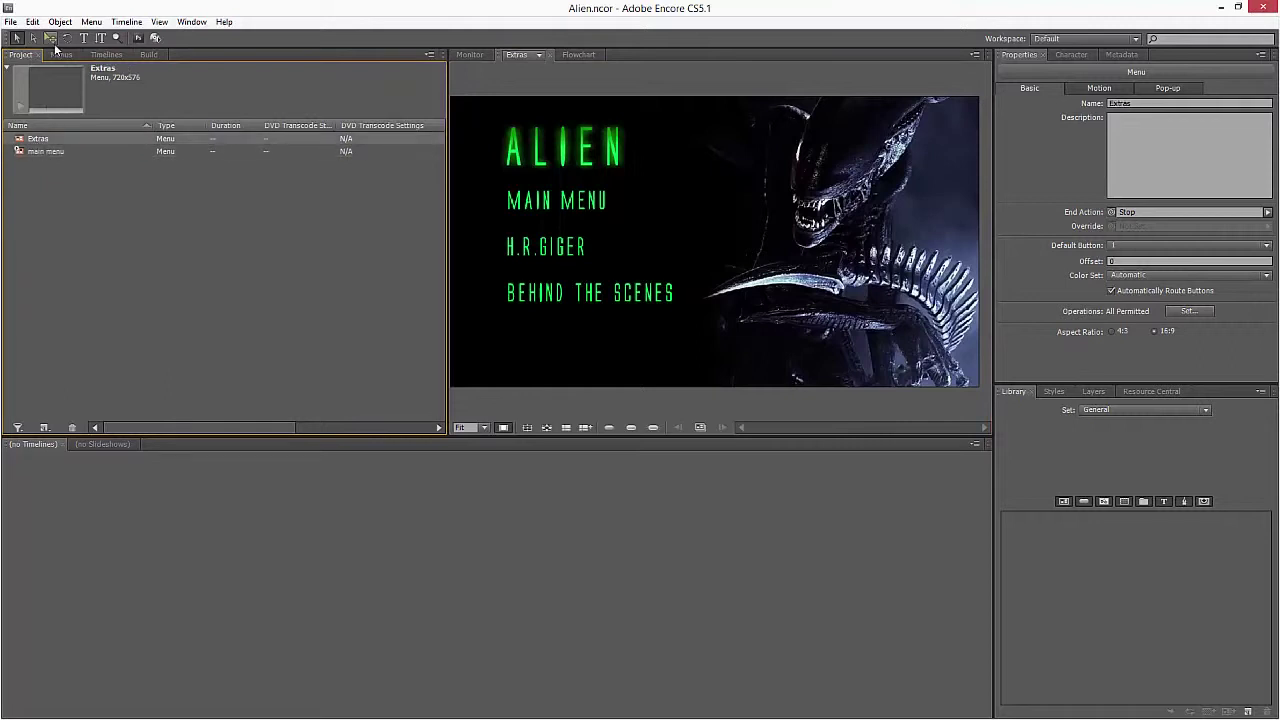
pyautogui.click(45, 150)
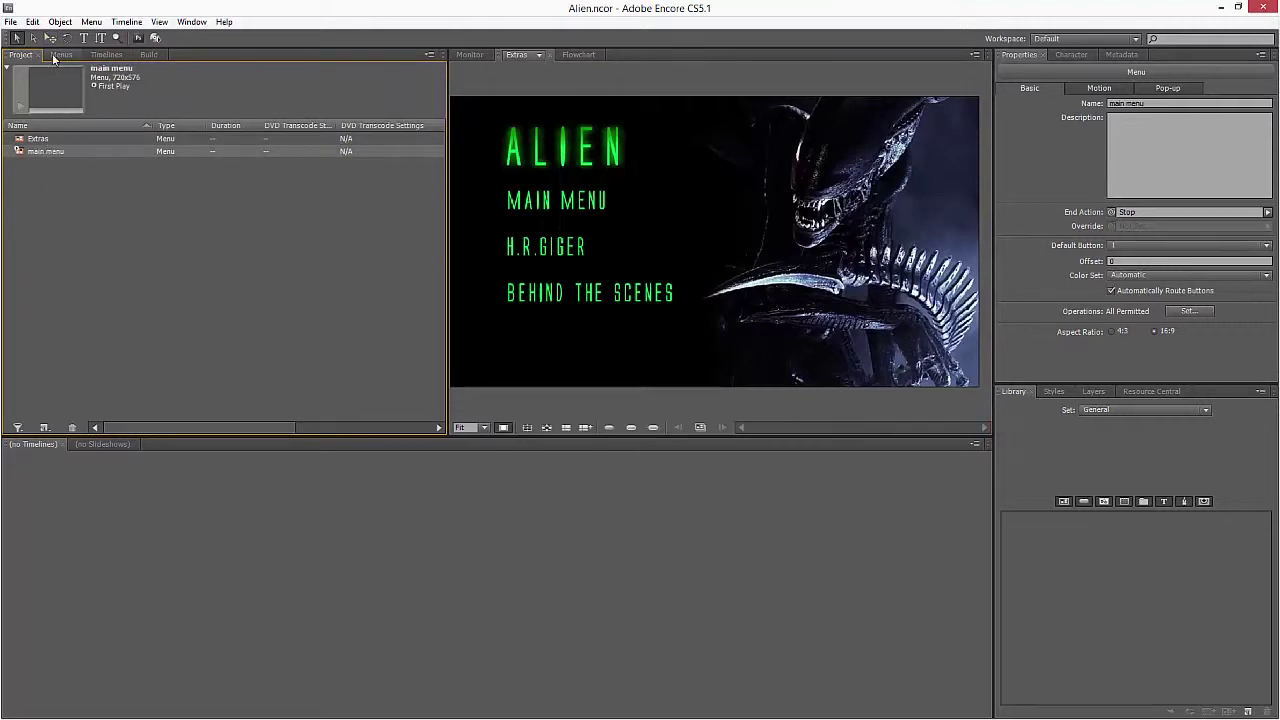
pyautogui.click(39, 143)
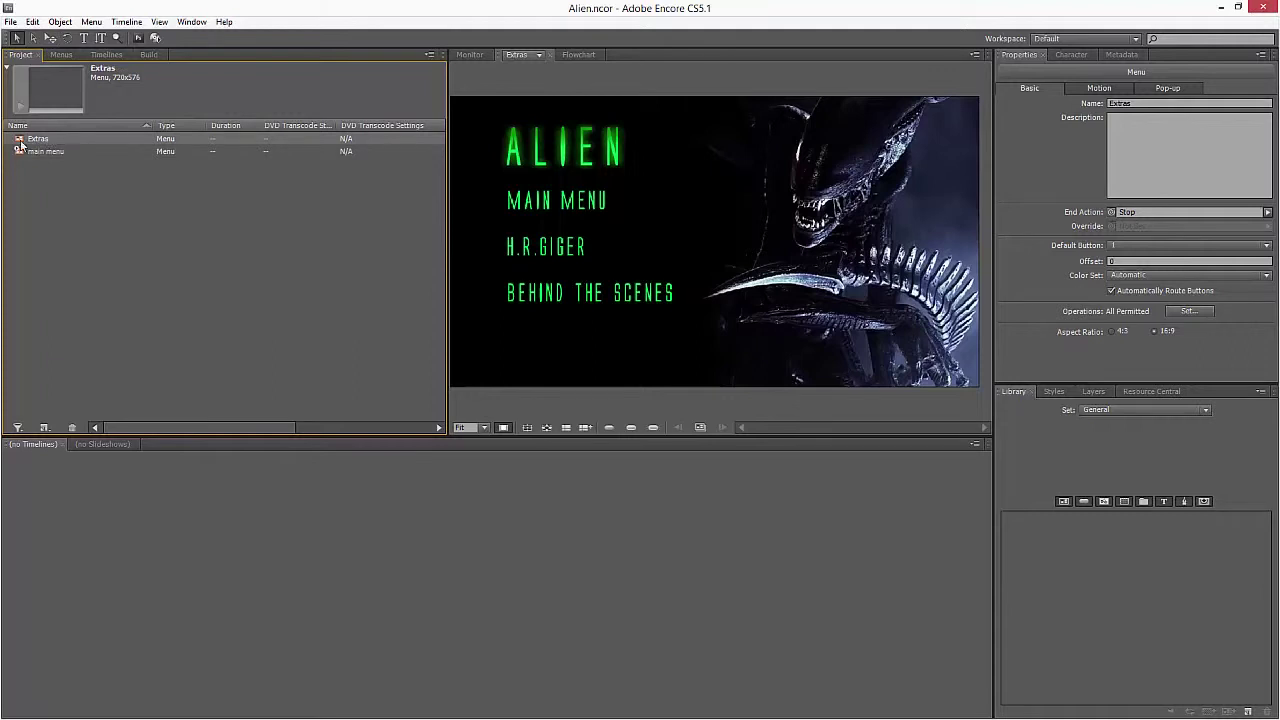
pyautogui.doubleClick(20, 150)
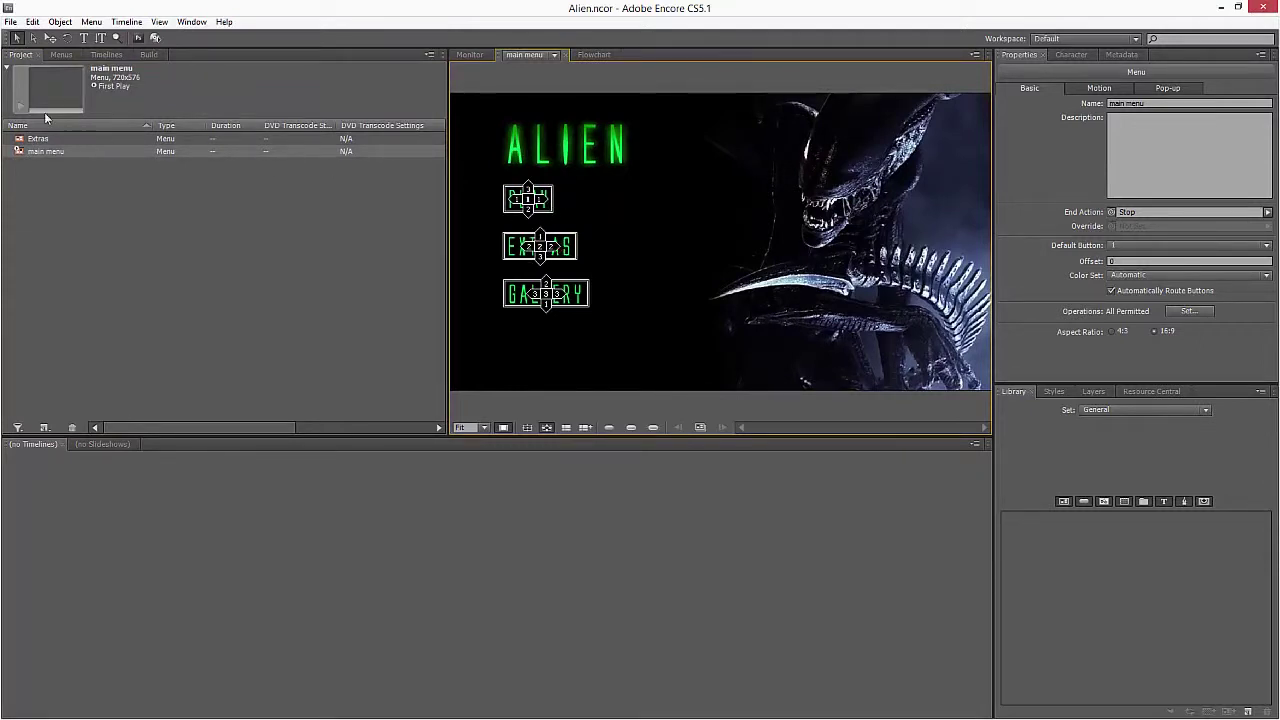
# - Pick-whip the EXTRAS button's Link to the Extras menu, giving Extras:Default
pyautogui.moveTo(48, 133); pyautogui.dragTo(565, 243)
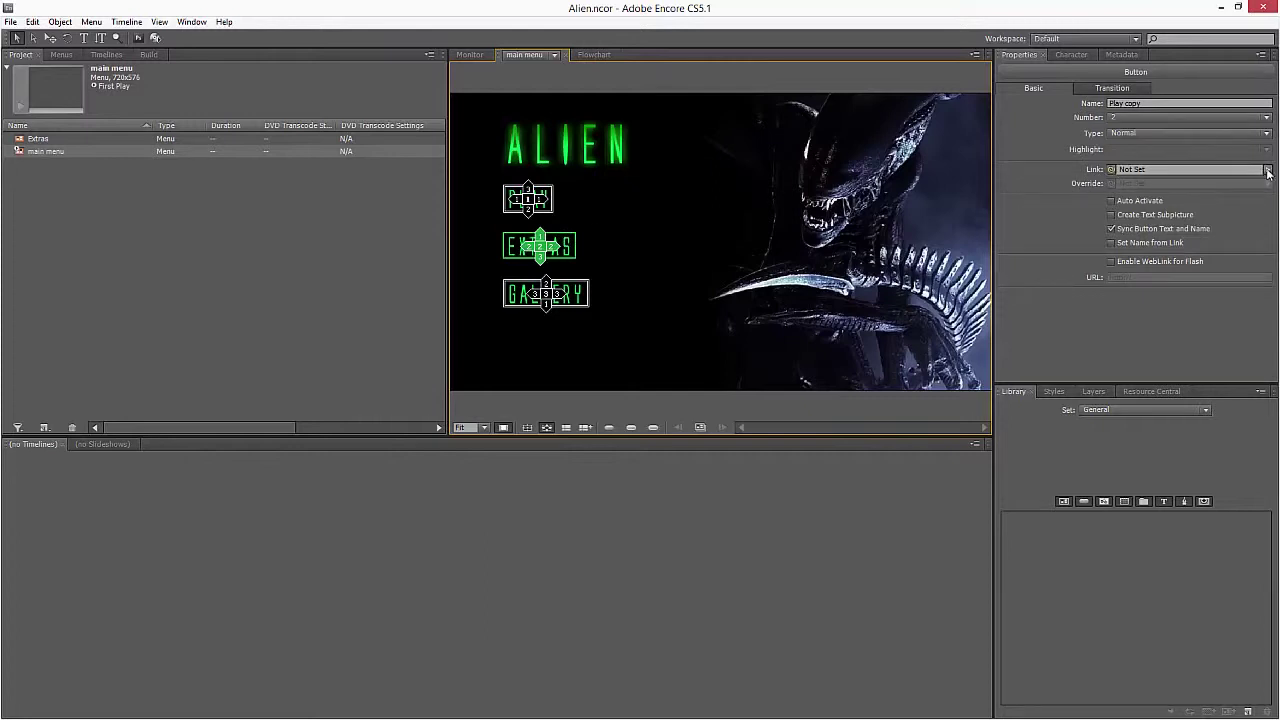
pyautogui.click(1267, 170)
pyautogui.moveTo(1200, 259)
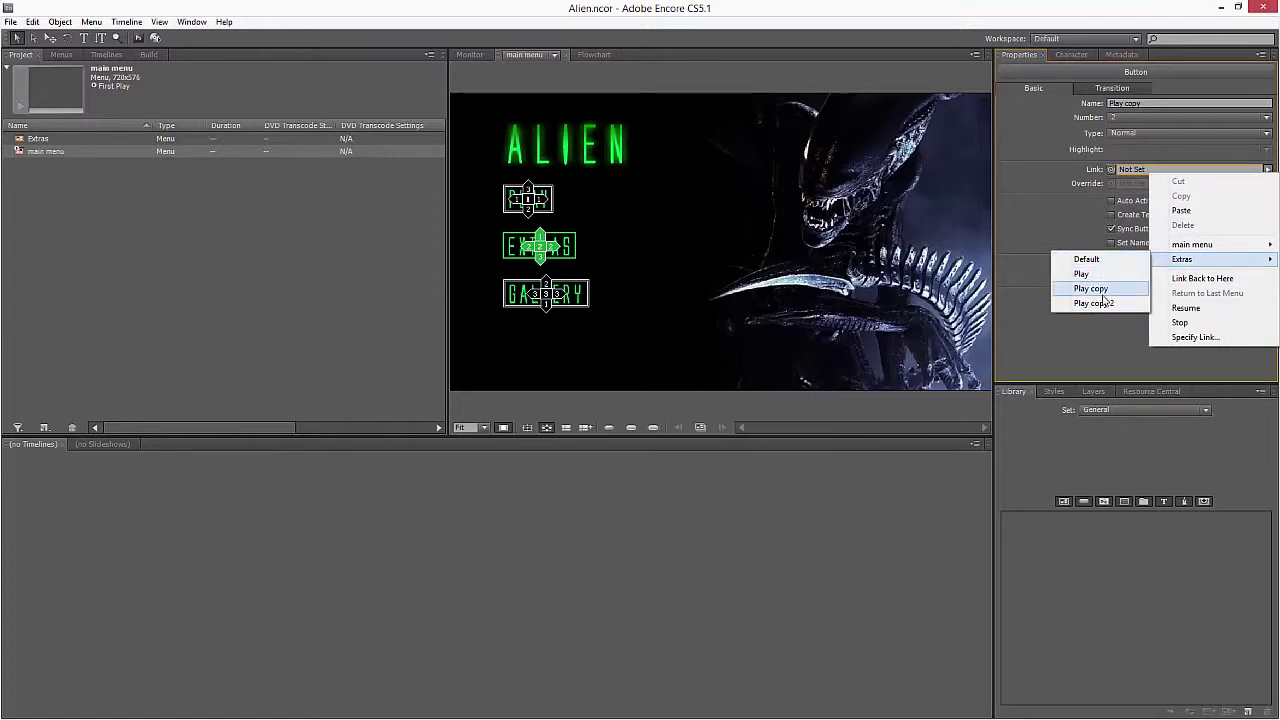
pyautogui.click(1059, 222)
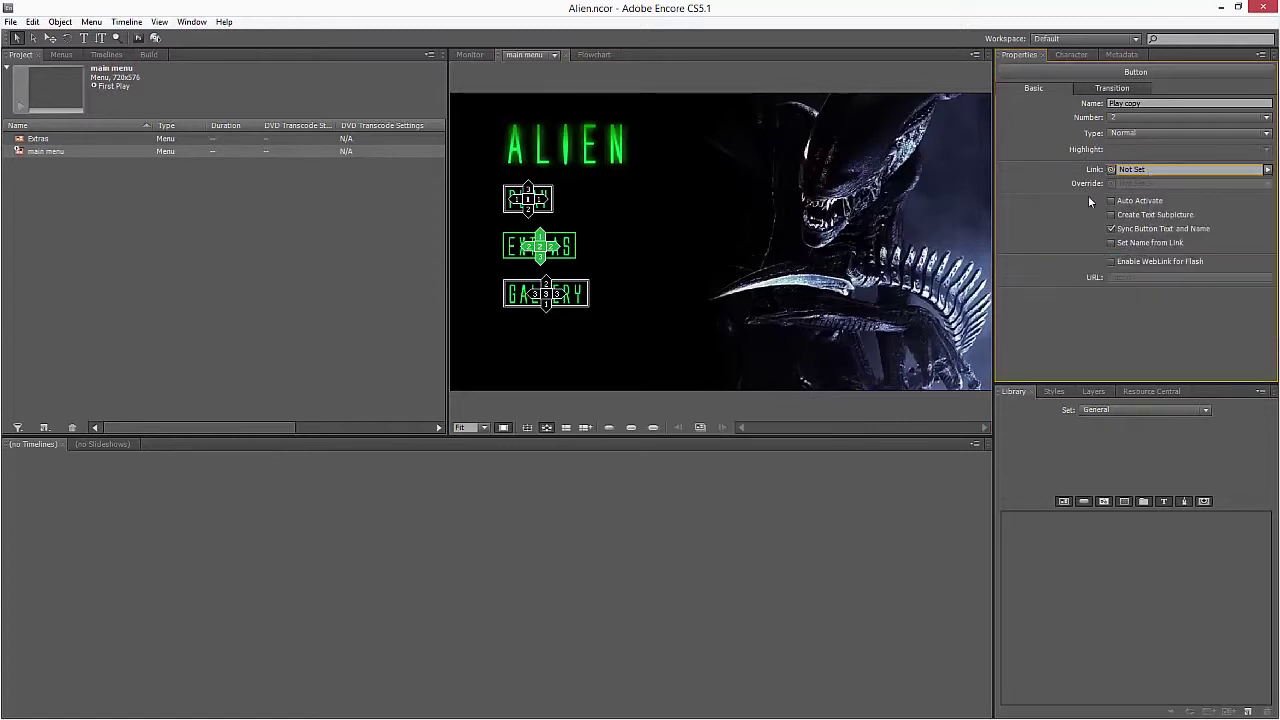
pyautogui.moveTo(1108, 172); pyautogui.dragTo(40, 142)
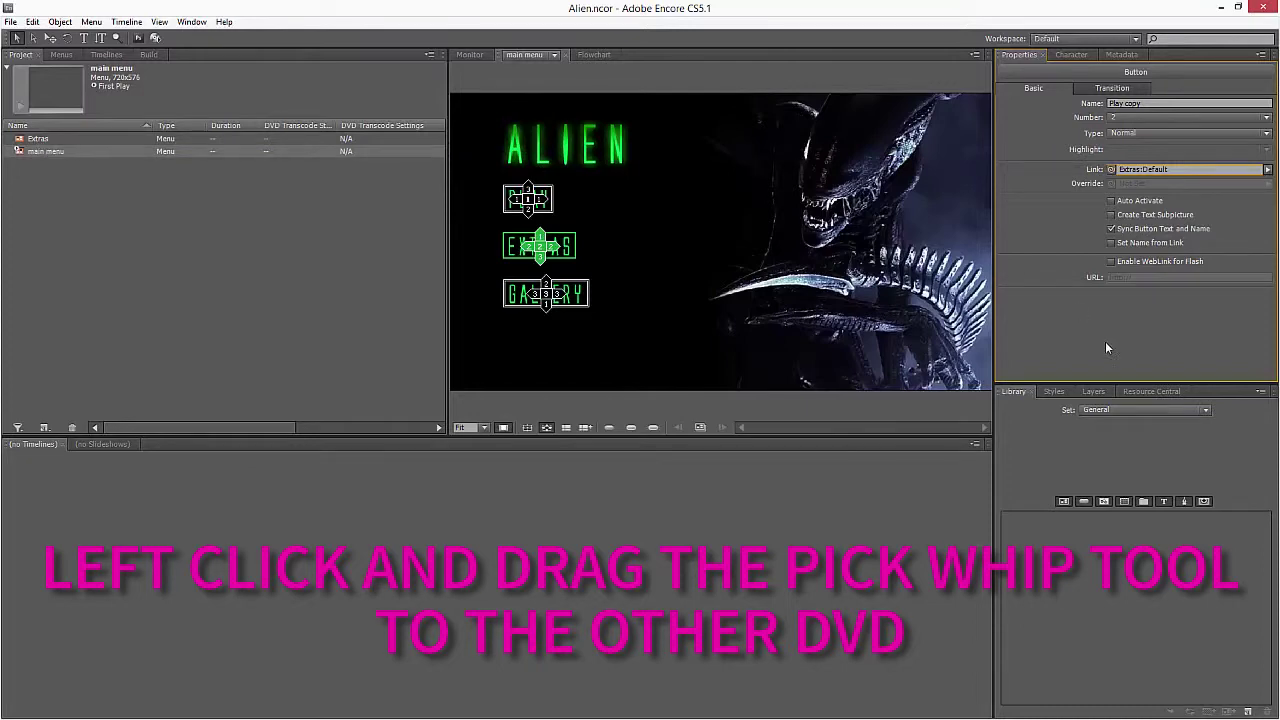
pyautogui.doubleClick(38, 138)
pyautogui.click(30, 151)
pyautogui.rightClick(30, 152)
pyautogui.click(86, 435)
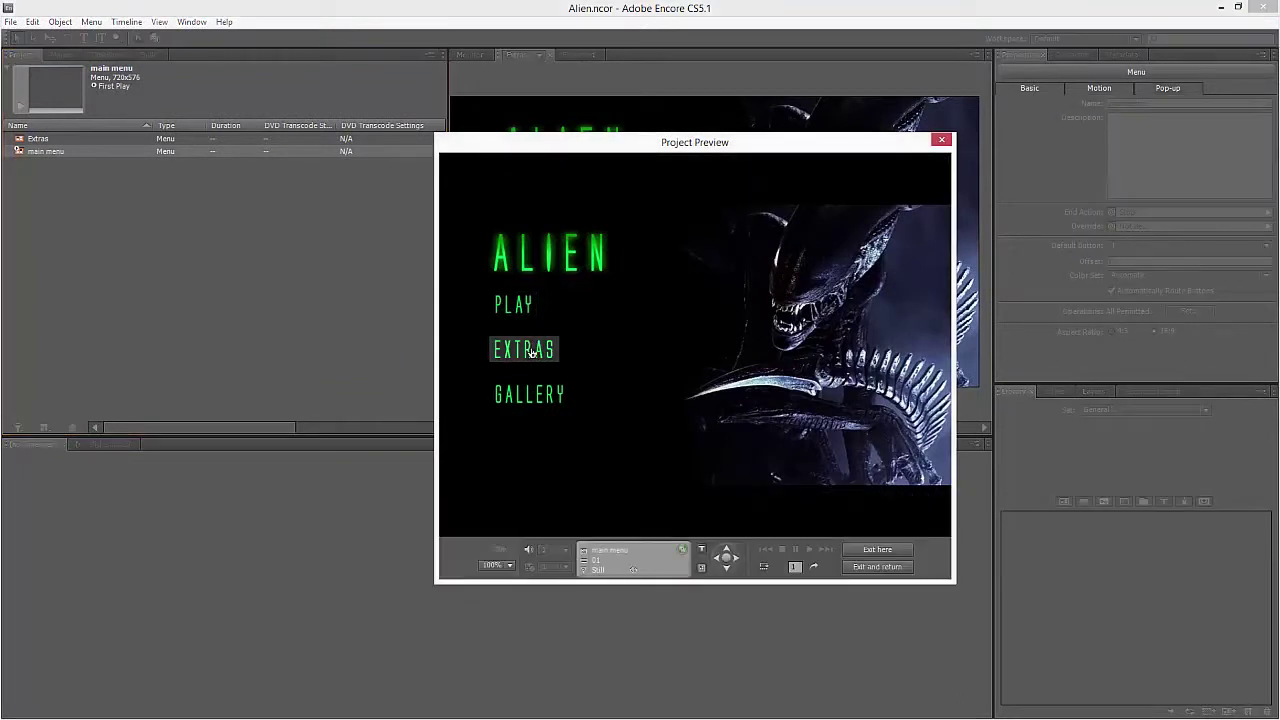
pyautogui.click(531, 352)
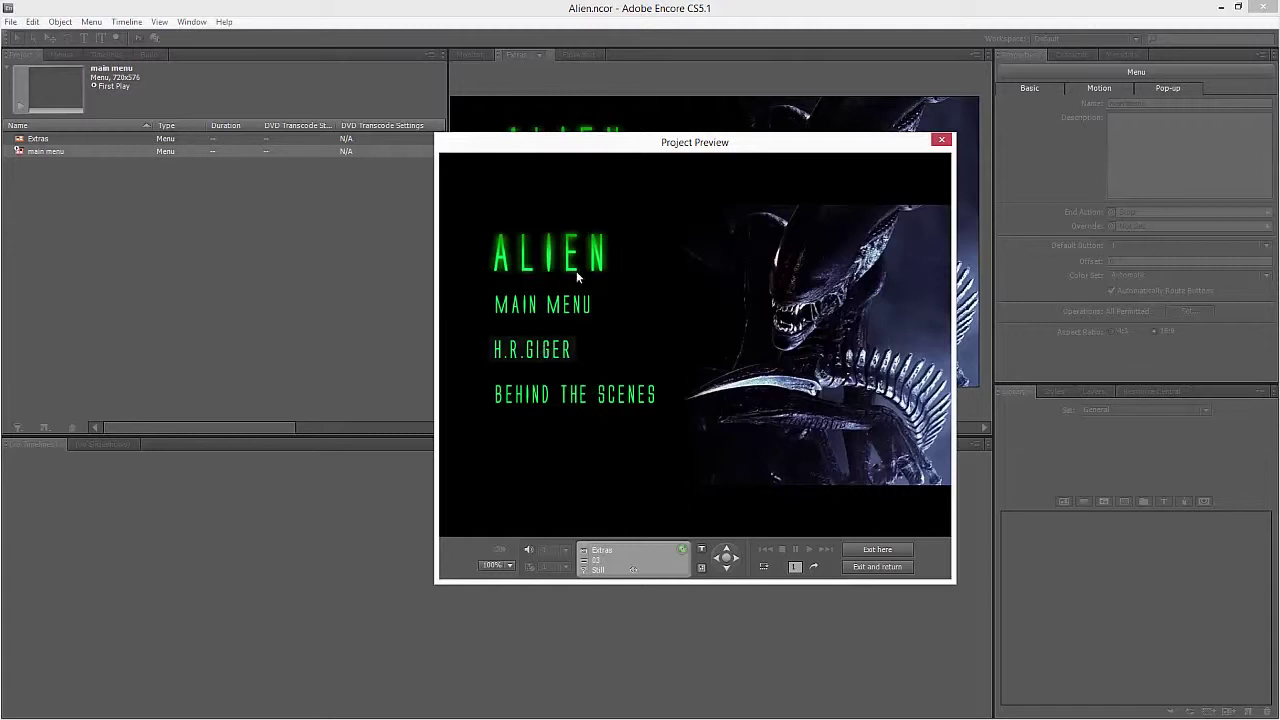
pyautogui.click(942, 141)
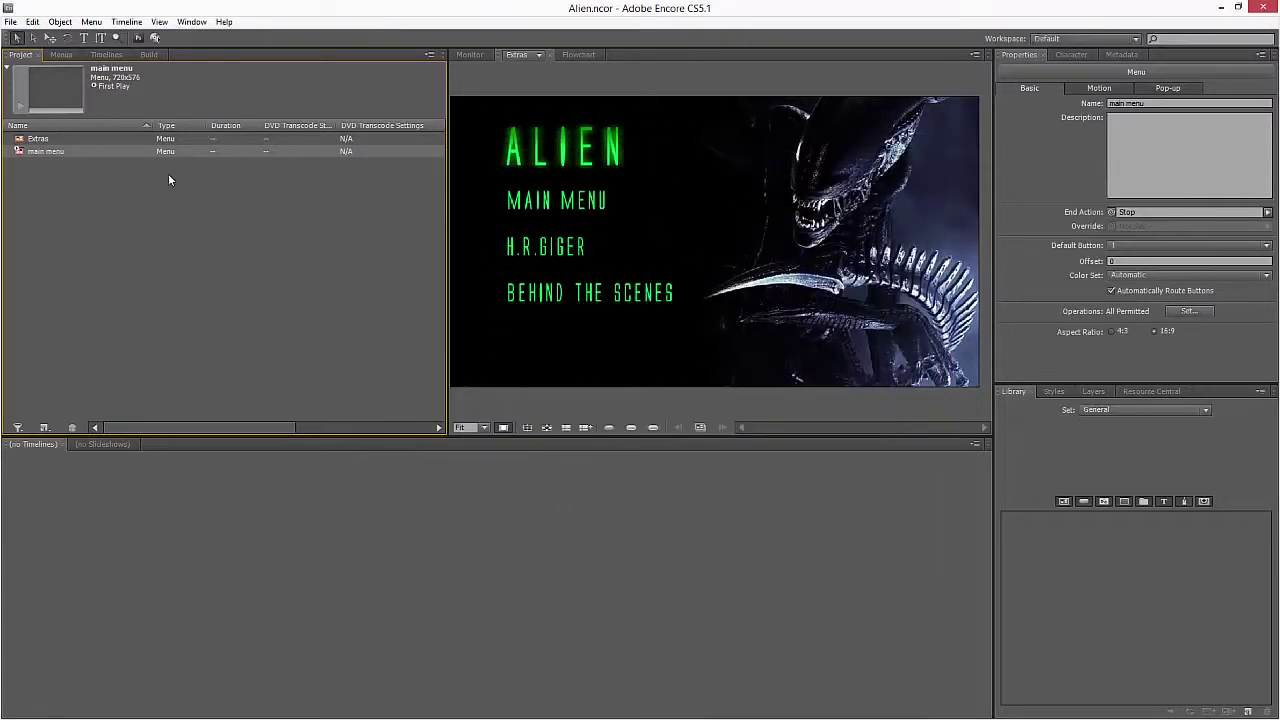
pyautogui.click(31, 141)
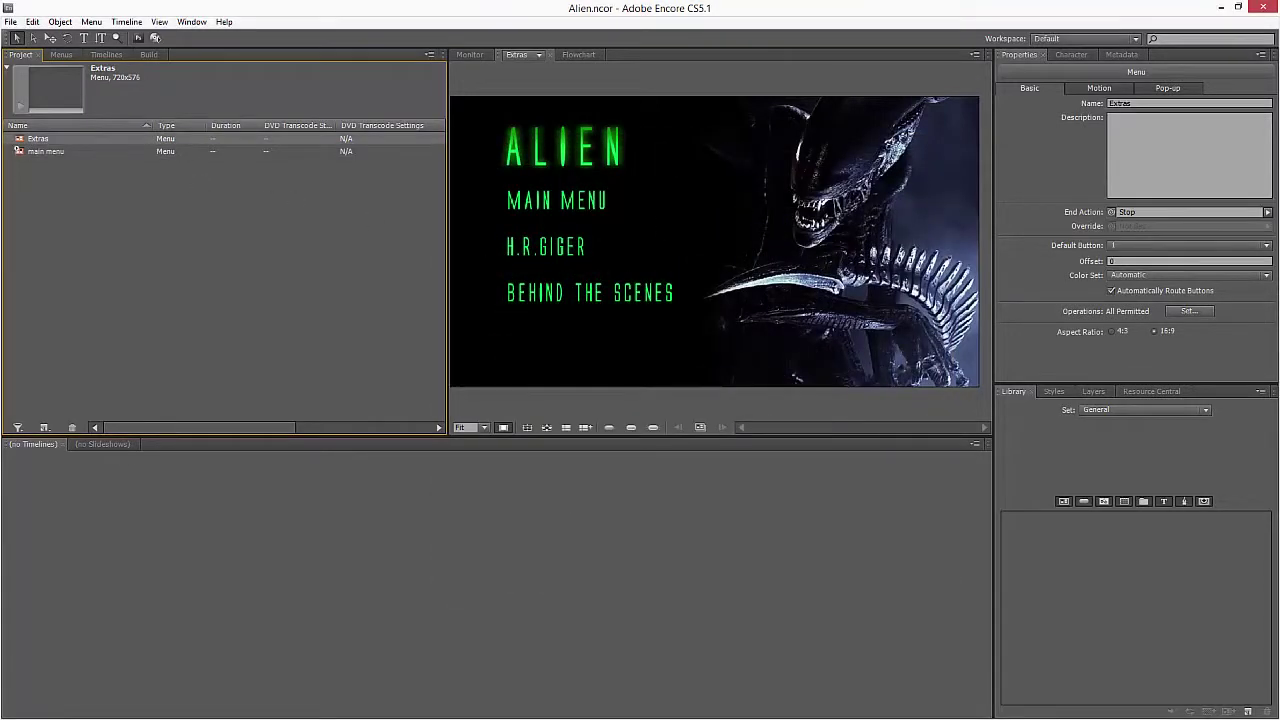
# - From the Menus list, send the Extras menu to Photoshop with Edit Menu in Photoshop
pyautogui.hotkey('ctrl', 'shift', 'e')
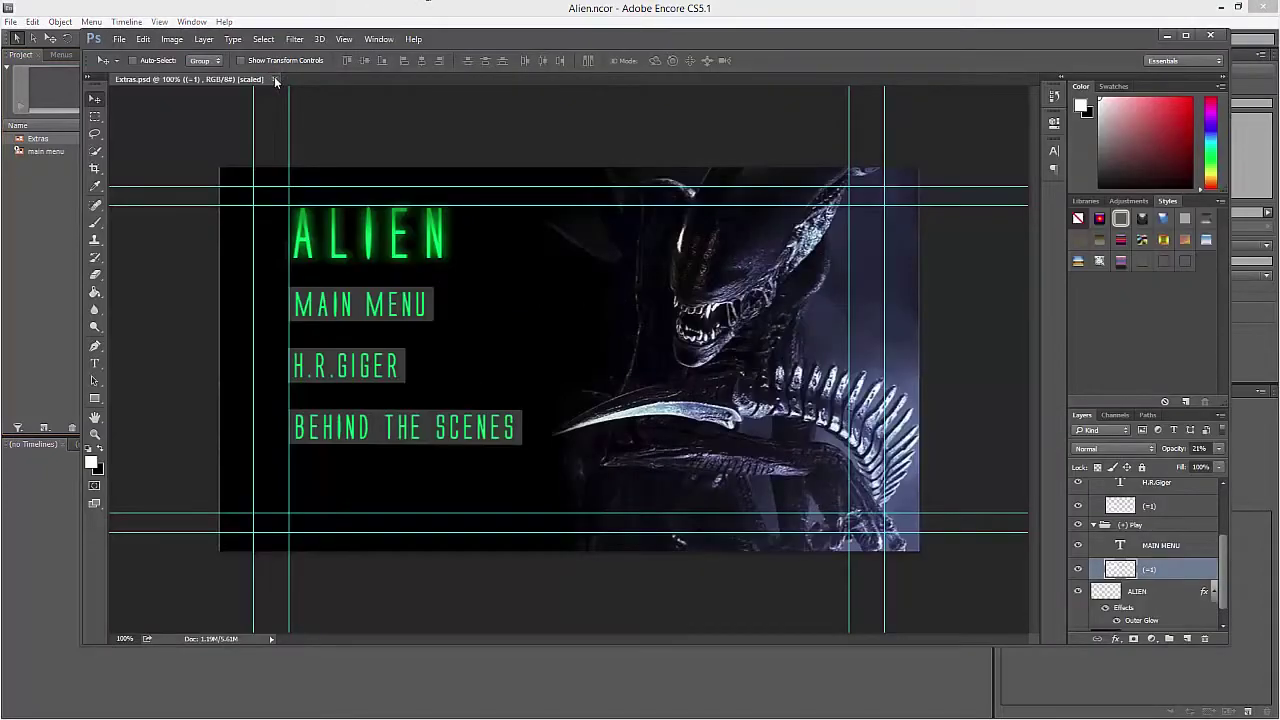
pyautogui.click(274, 80)
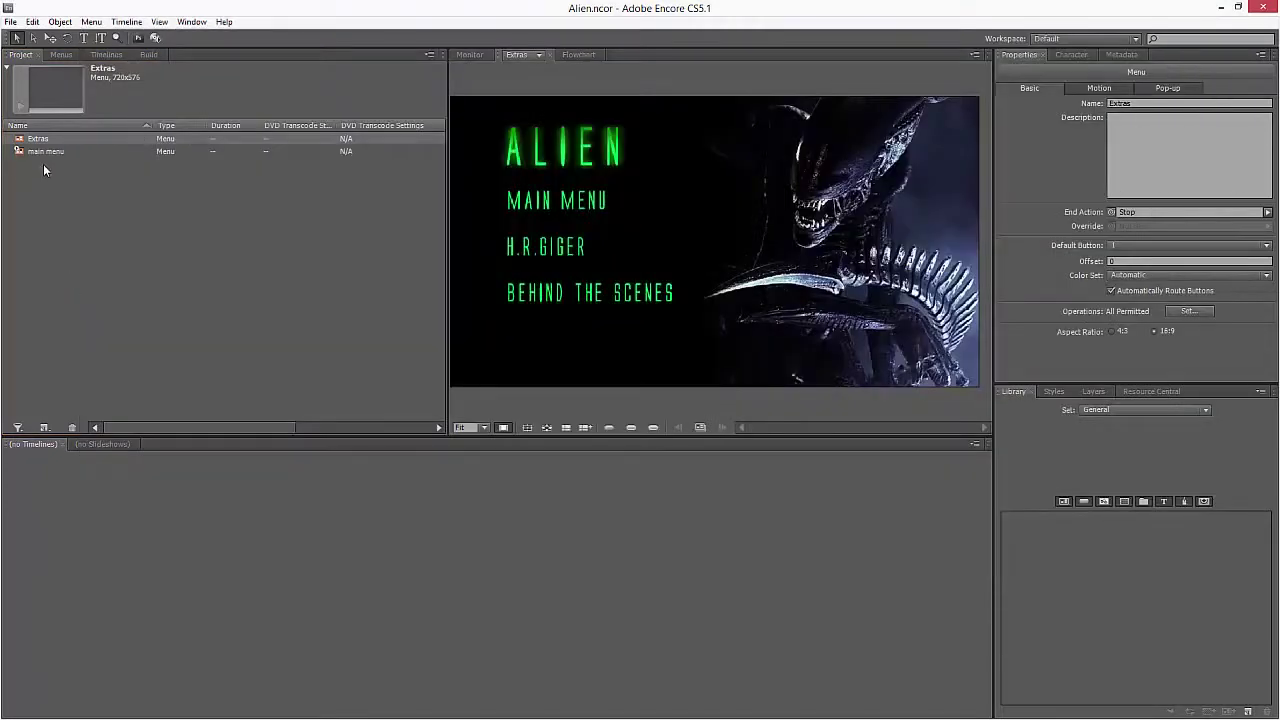
pyautogui.click(43, 164)
pyautogui.rightClick(39, 136)
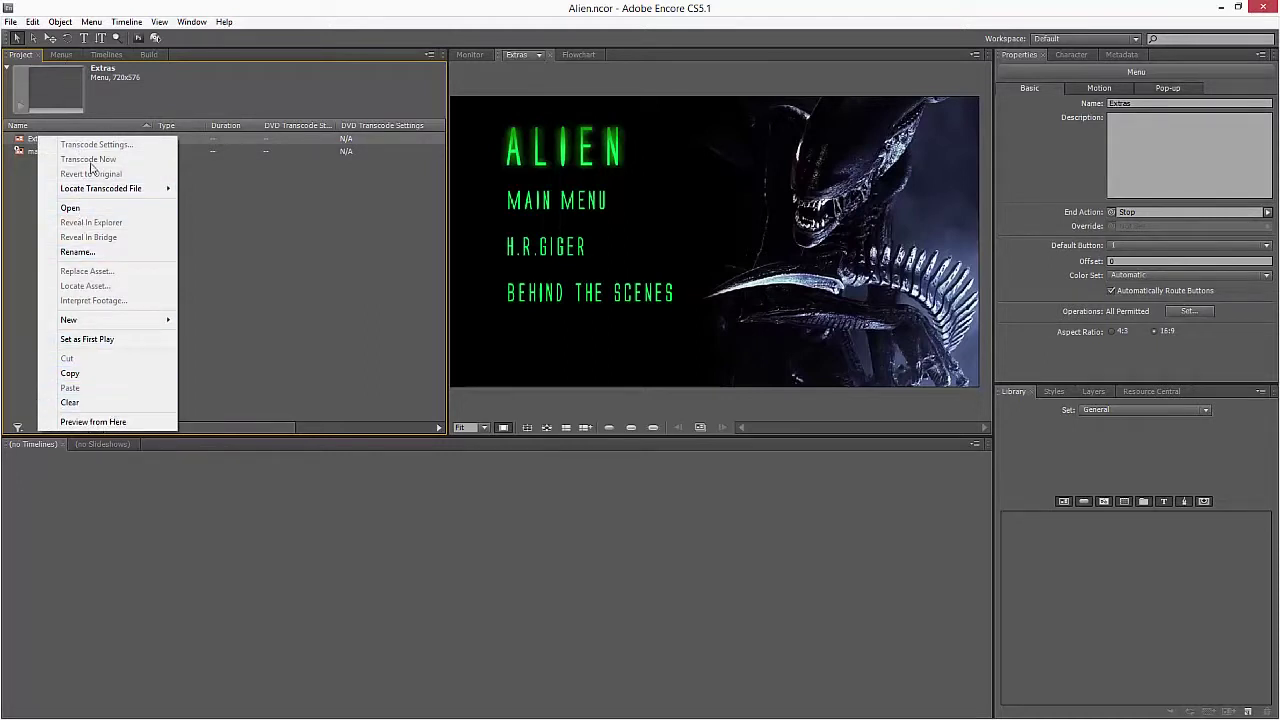
pyautogui.click(62, 55)
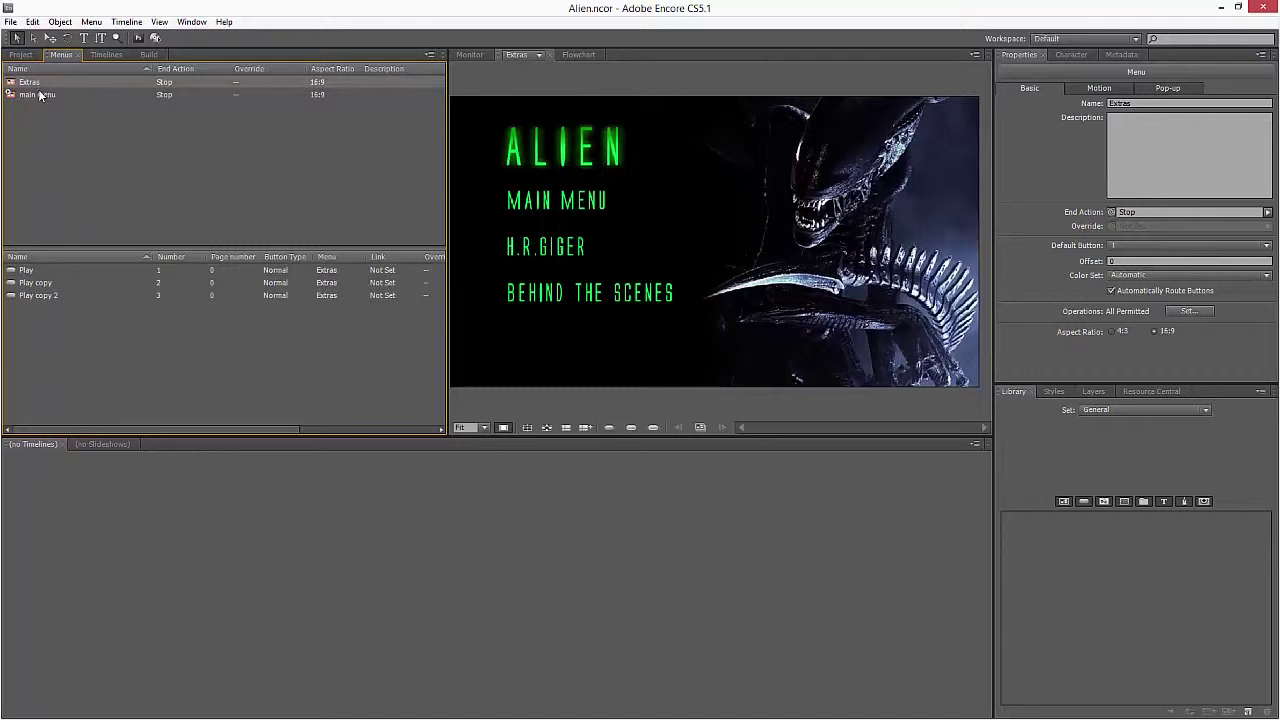
pyautogui.rightClick(34, 81)
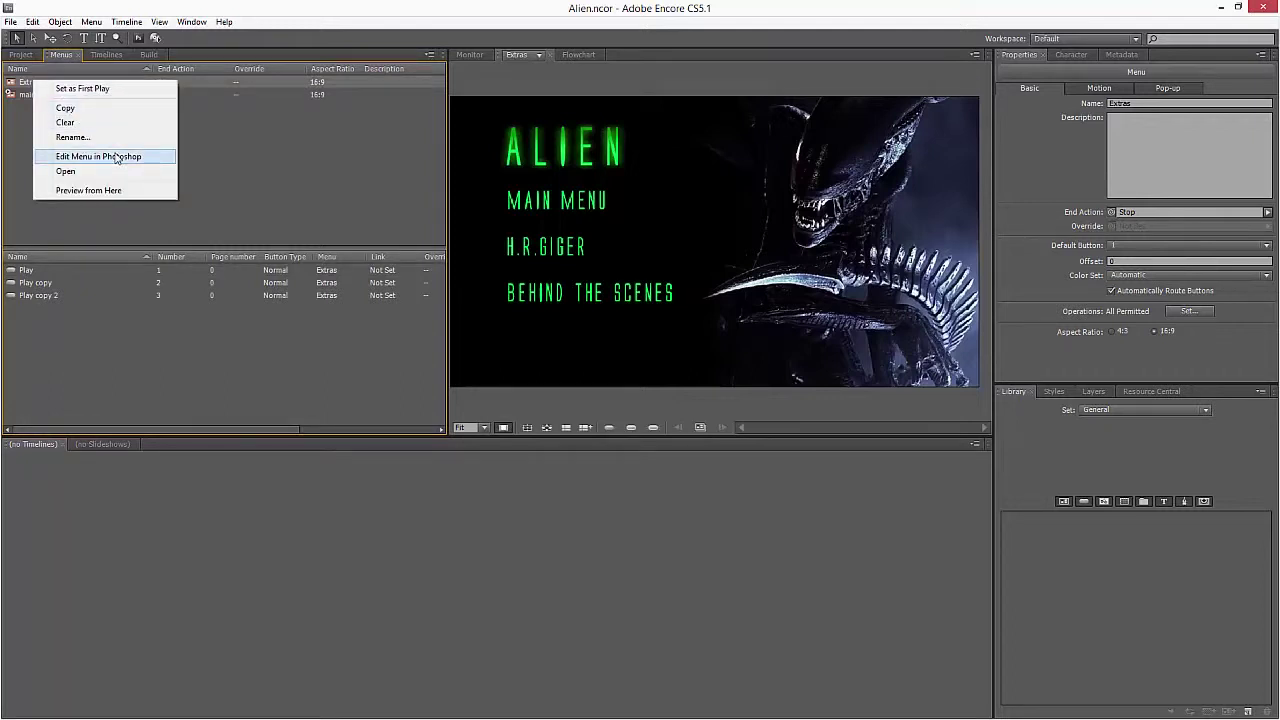
pyautogui.click(117, 157)
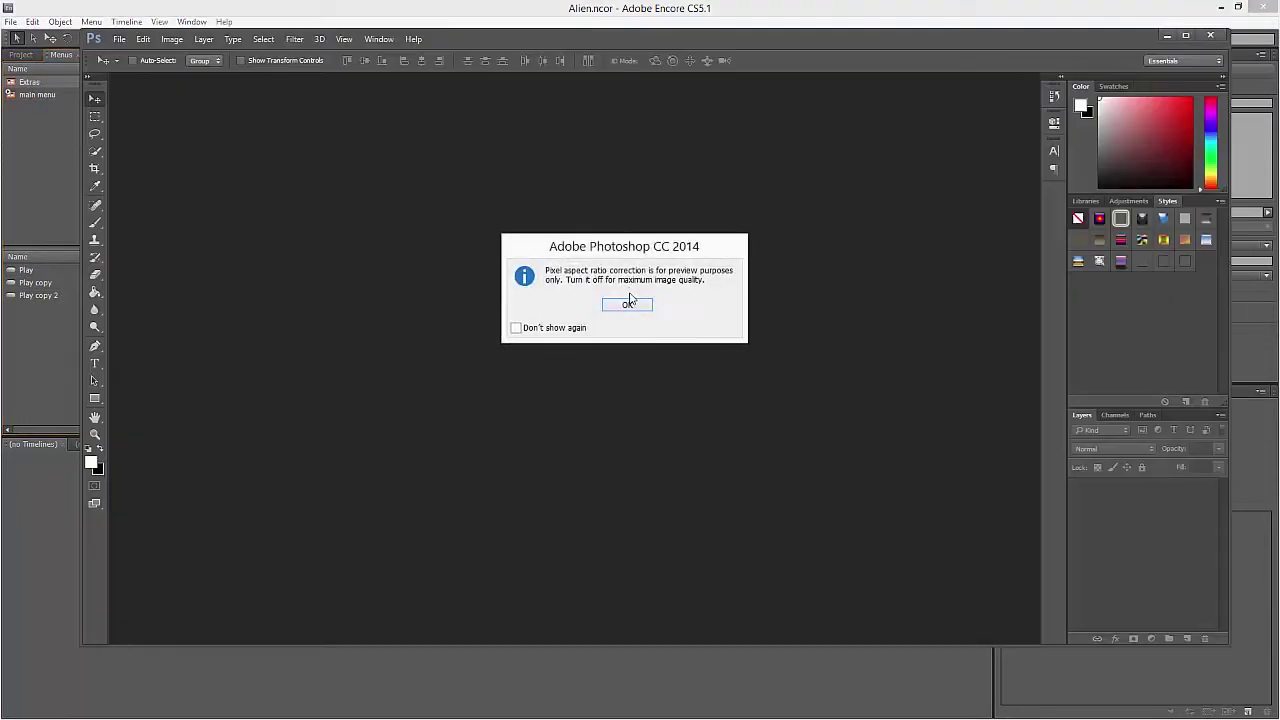
# - Make the three highlight layers visible and raise their opacity to 45%
pyautogui.click(628, 303)
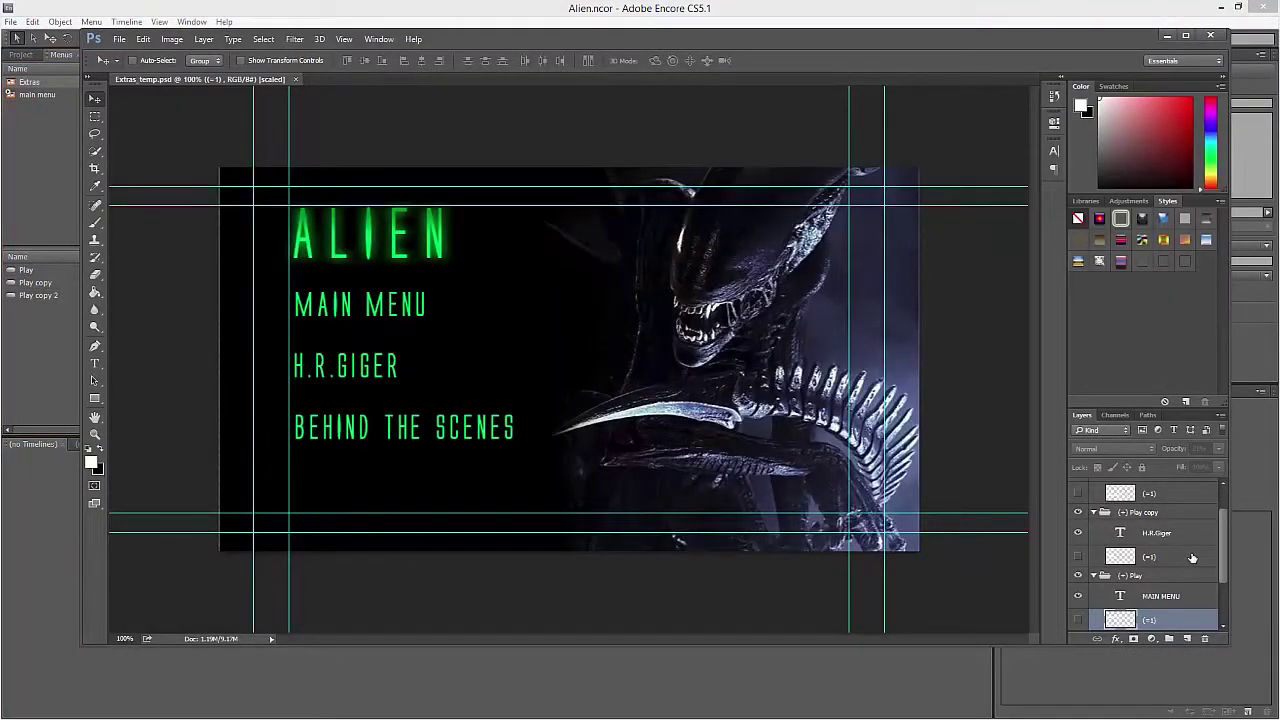
pyautogui.keyDown('ctrl'); pyautogui.click(1190, 557); pyautogui.keyUp('ctrl')
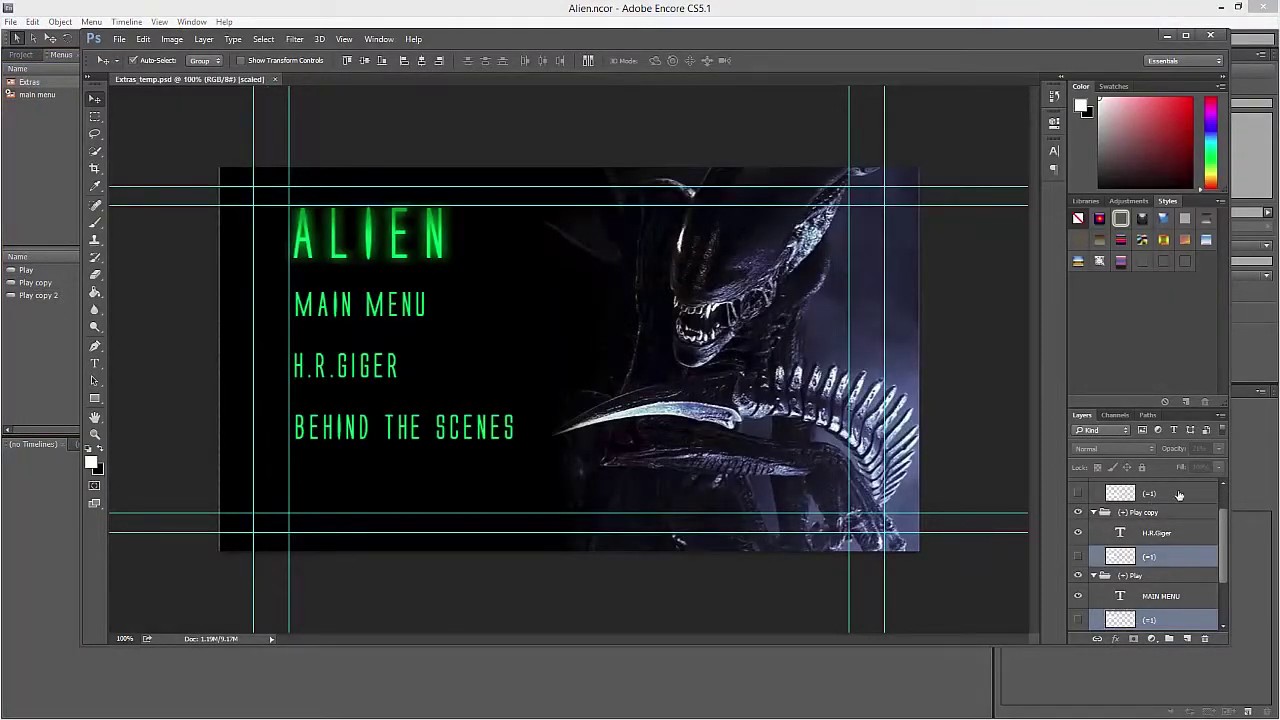
pyautogui.keyDown('ctrl'); pyautogui.click(1177, 494); pyautogui.keyUp('ctrl')
pyautogui.click(1078, 493)
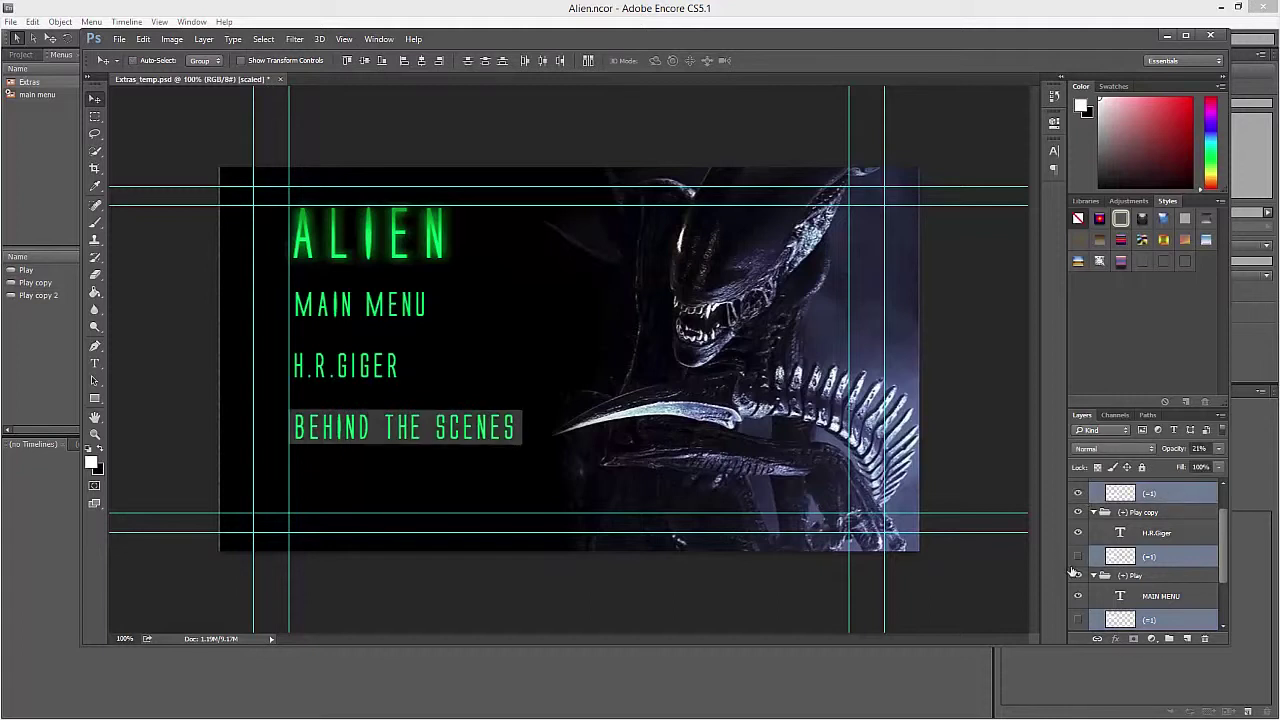
pyautogui.click(1078, 556)
pyautogui.click(1078, 620)
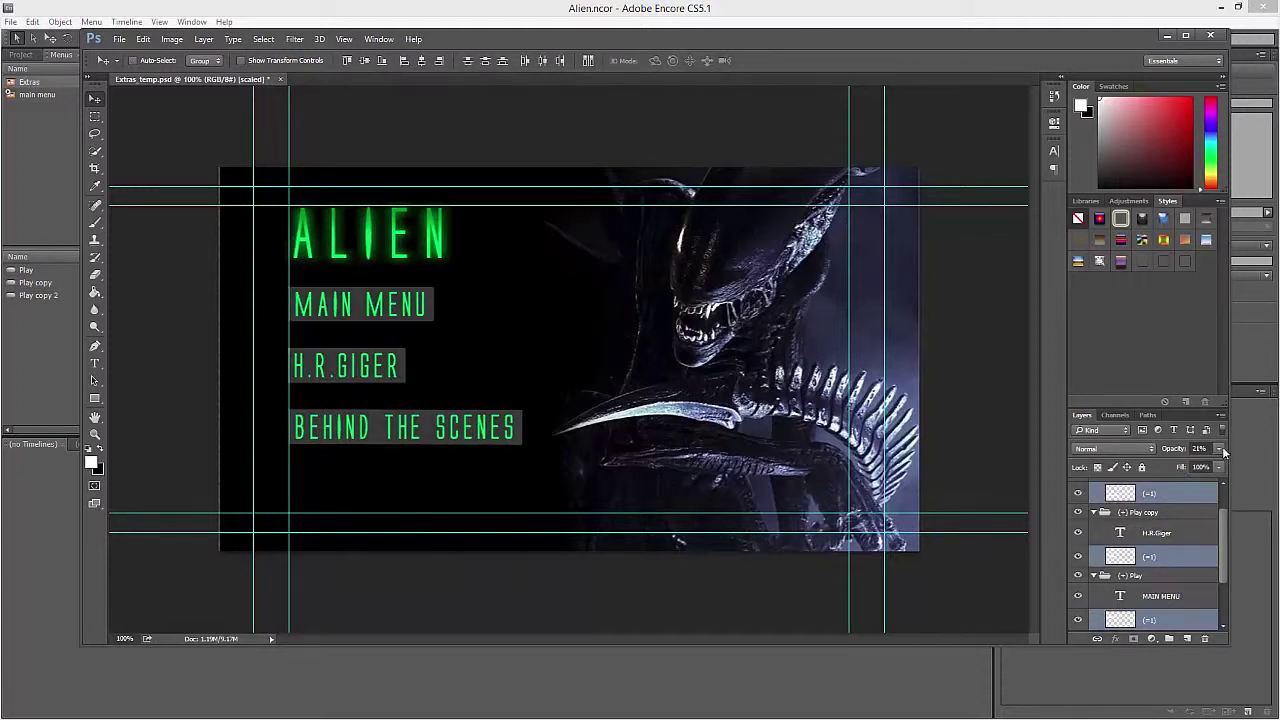
pyautogui.click(1222, 450)
pyautogui.moveTo(1178, 459); pyautogui.dragTo(1185, 460)
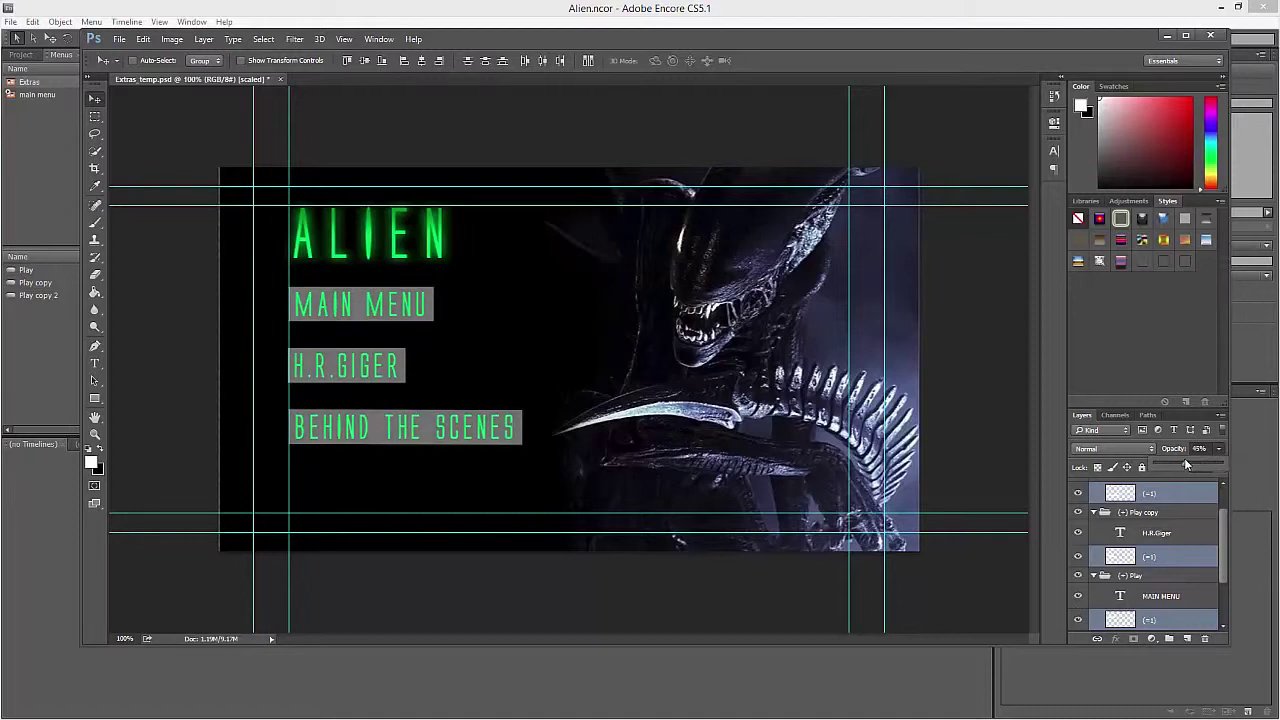
# - Save the edited menu file and close it, returning to Encore
pyautogui.click(119, 38)
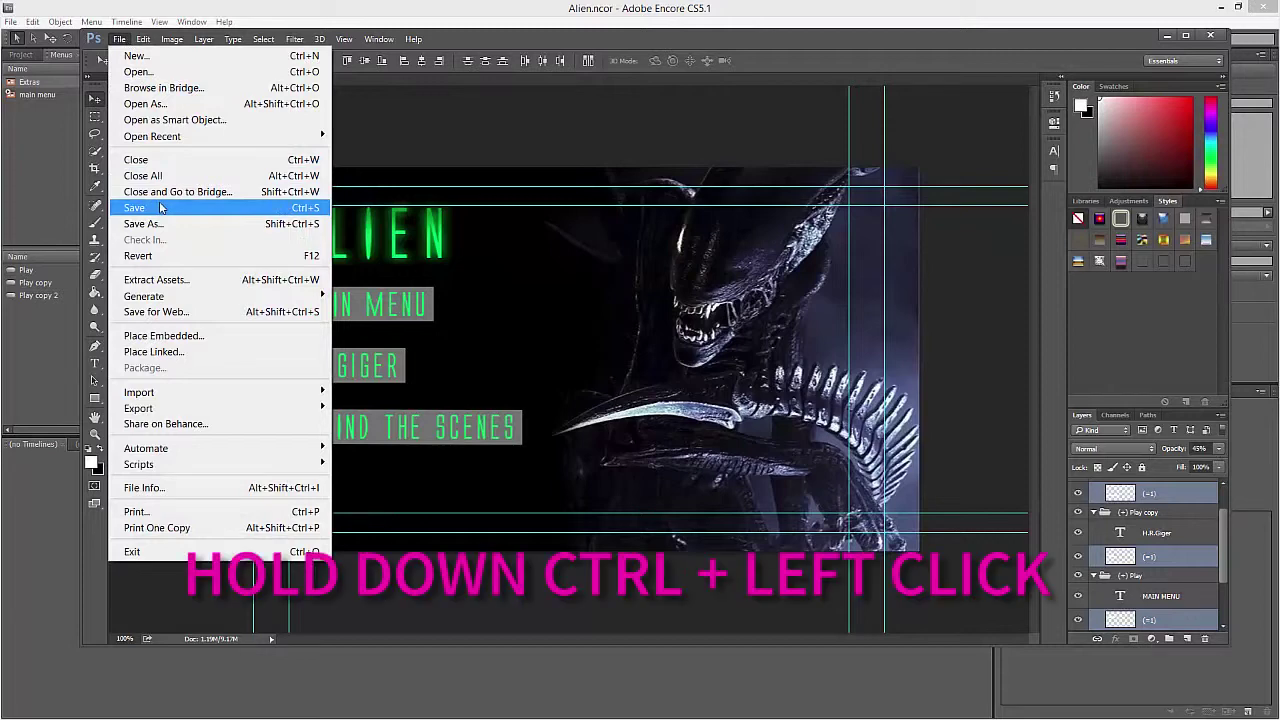
pyautogui.click(159, 207)
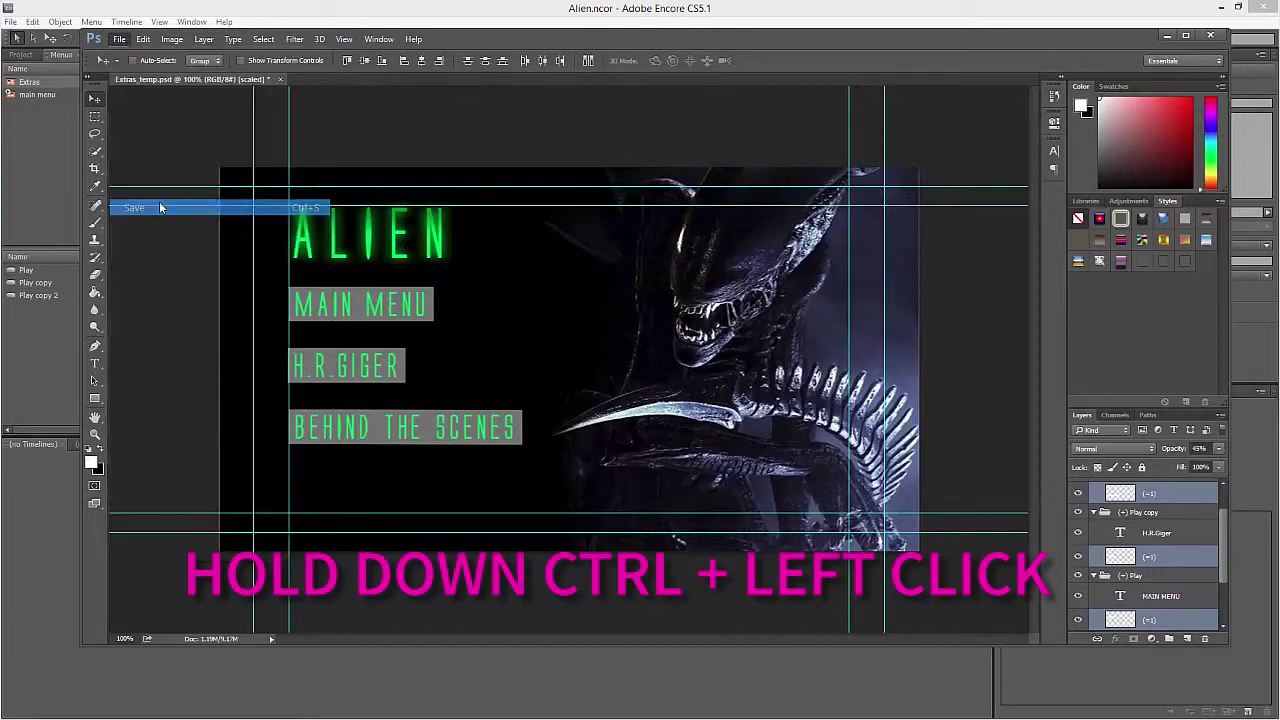
pyautogui.click(276, 79)
pyautogui.click(56, 161)
# - Preview the disc from the main menu, step into the Extras menu, then close the preview
pyautogui.click(92, 128)
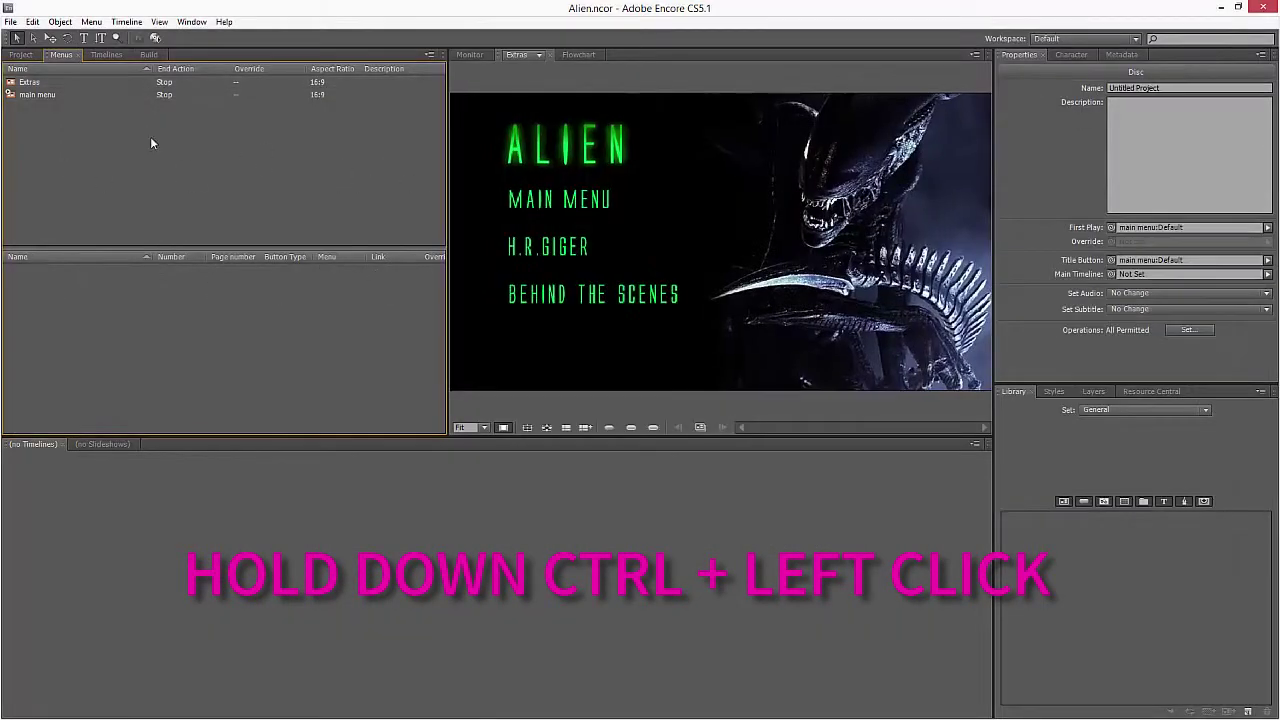
pyautogui.rightClick(43, 100)
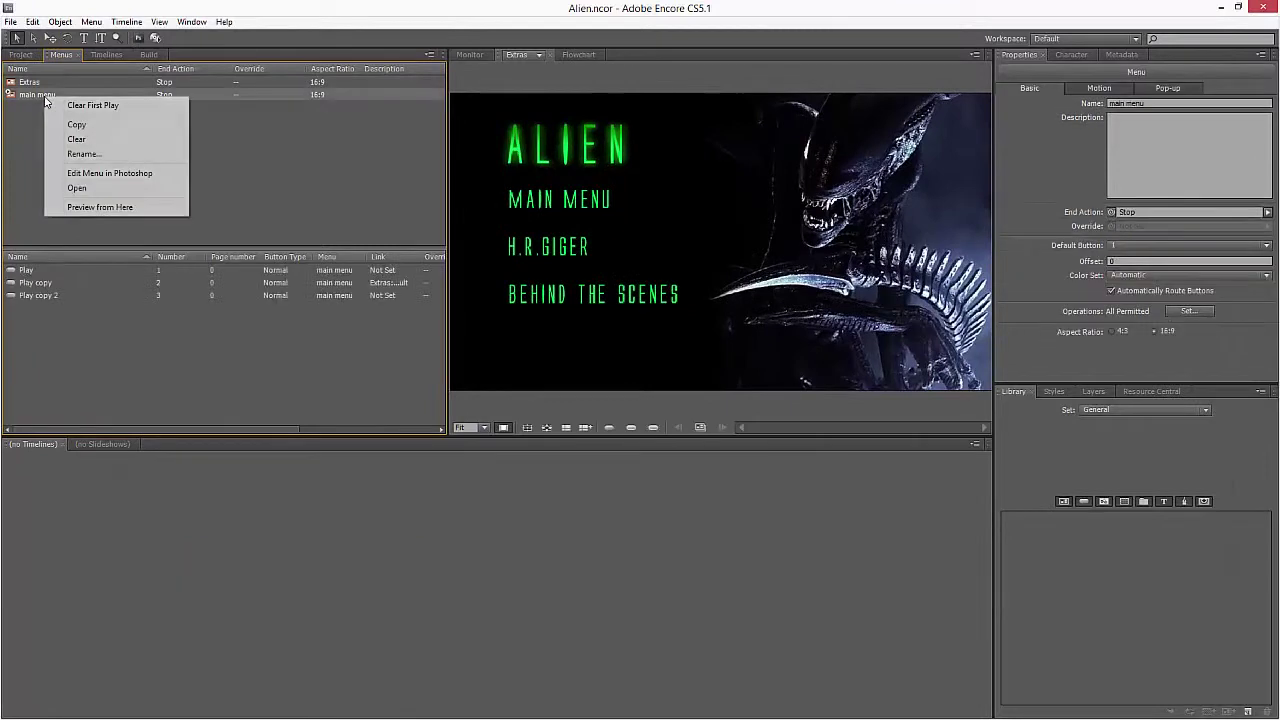
pyautogui.click(139, 206)
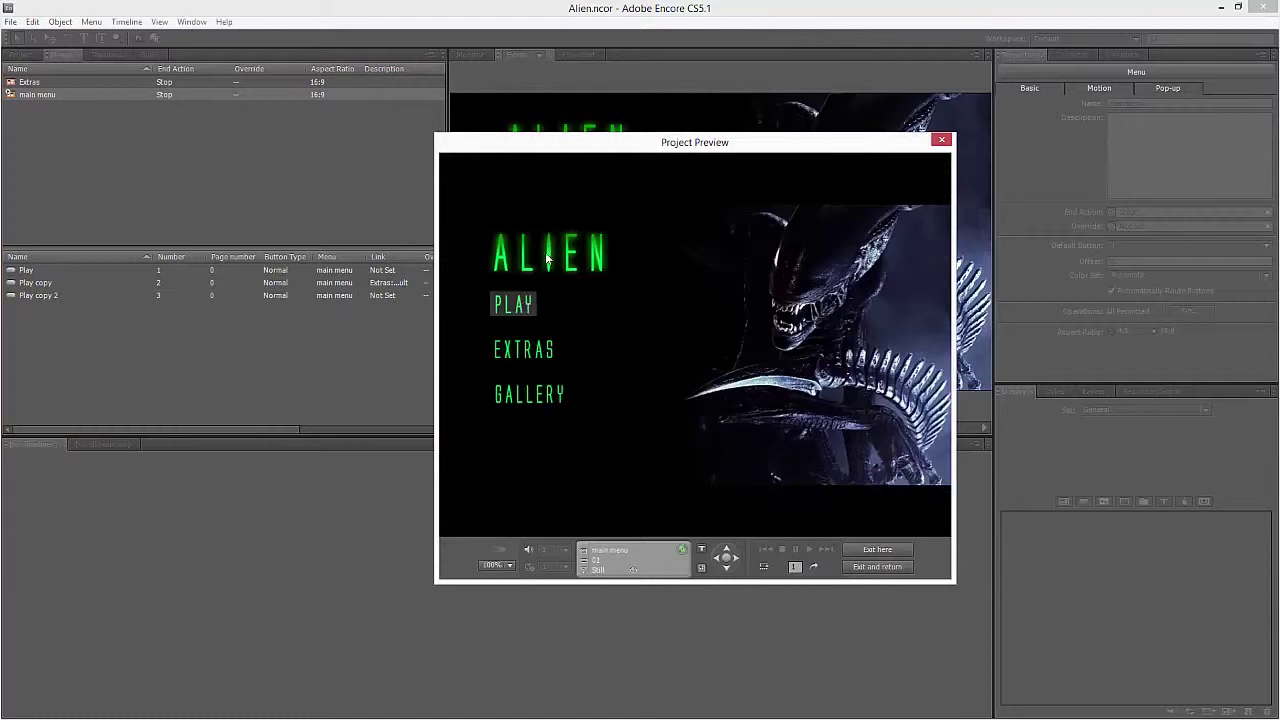
pyautogui.click(519, 348)
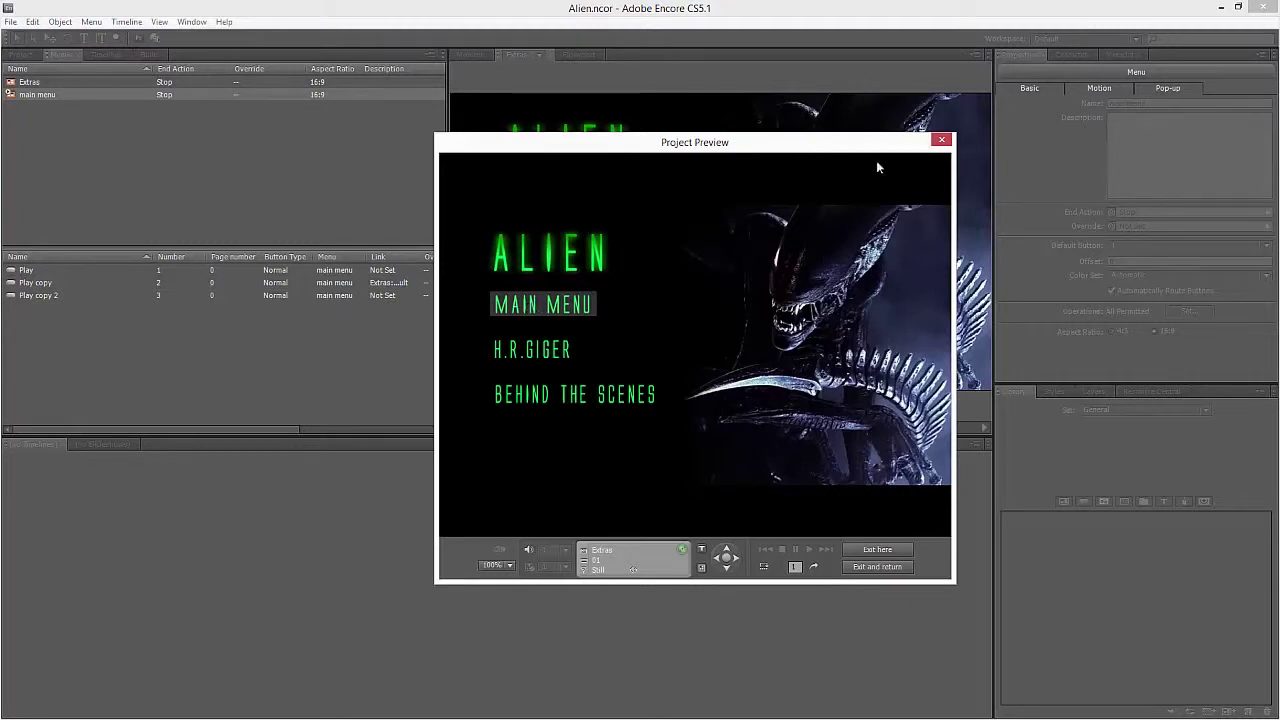
pyautogui.click(944, 137)
# - Link the Extras menu's MAIN MENU button to main menu:Default, undoing an accidental rename
pyautogui.click(550, 210)
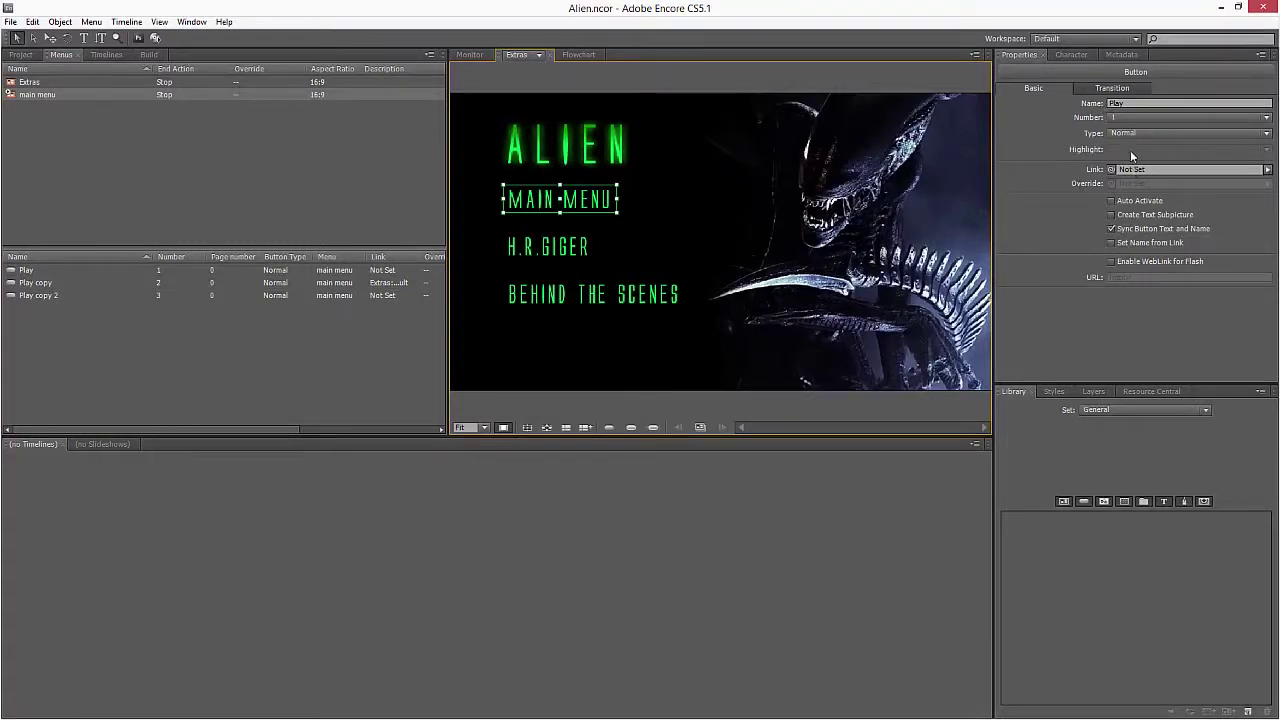
pyautogui.click(1110, 104)
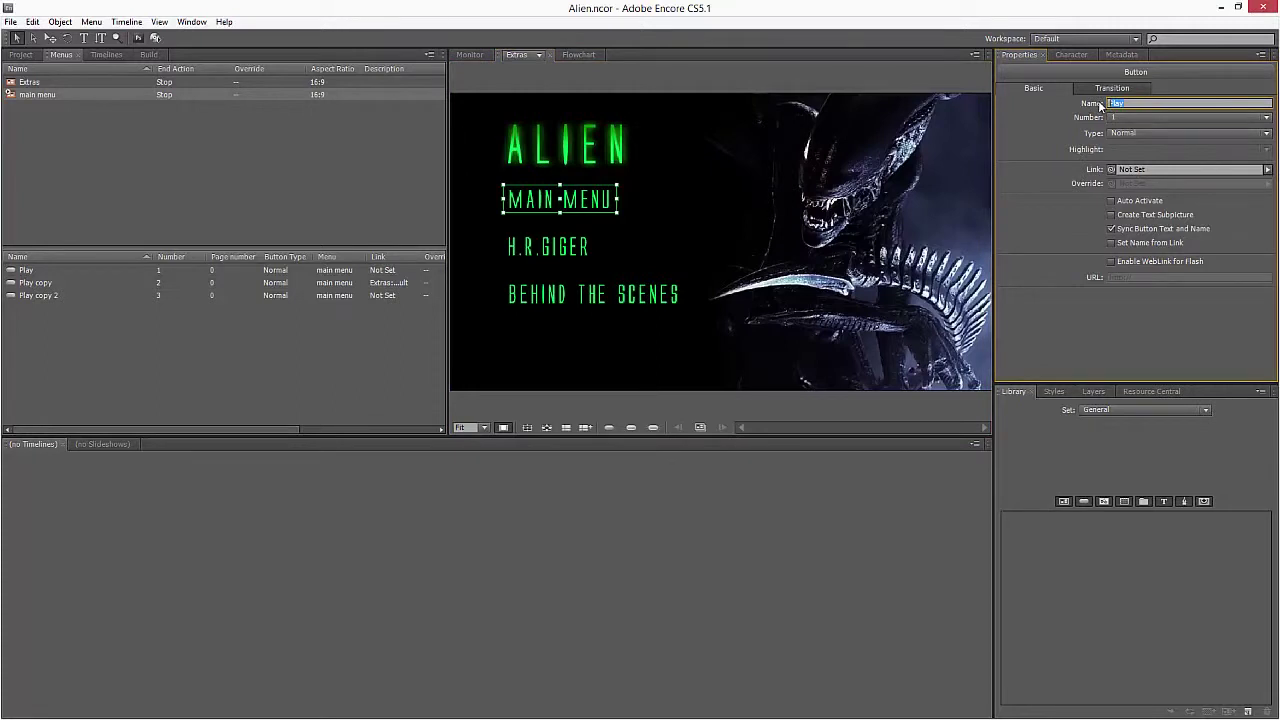
pyautogui.press('Return')
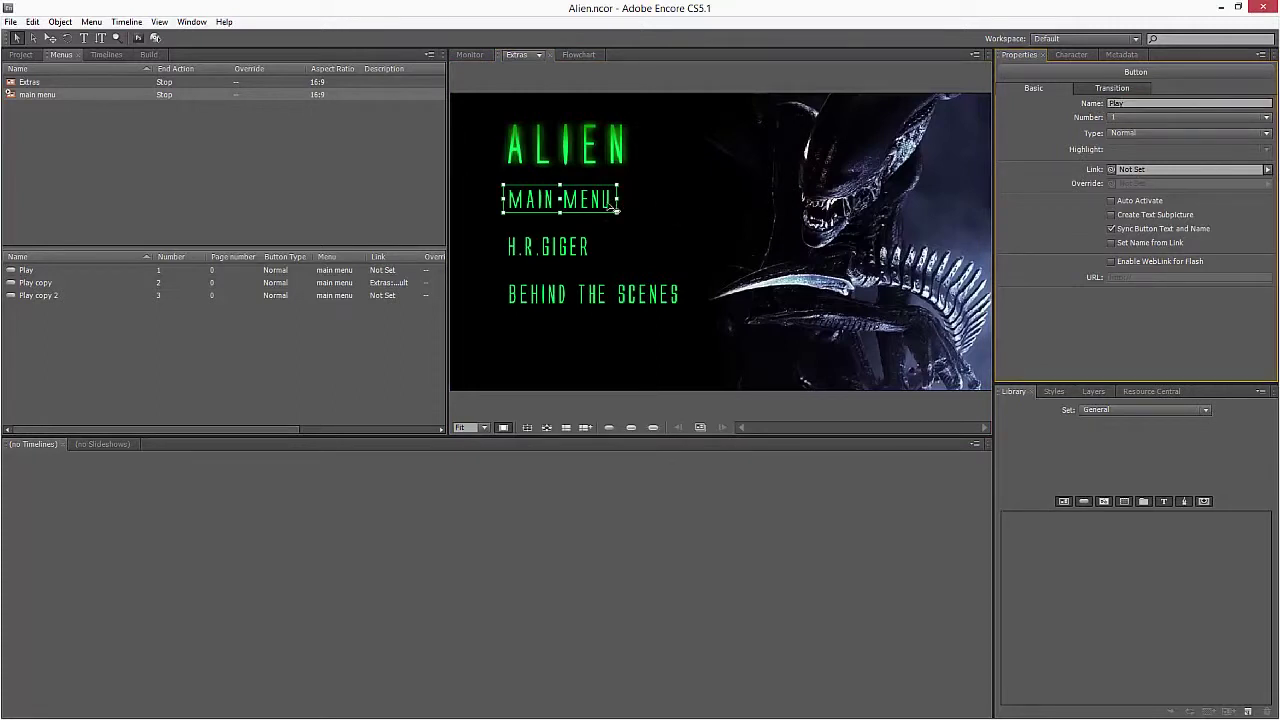
pyautogui.click(610, 203)
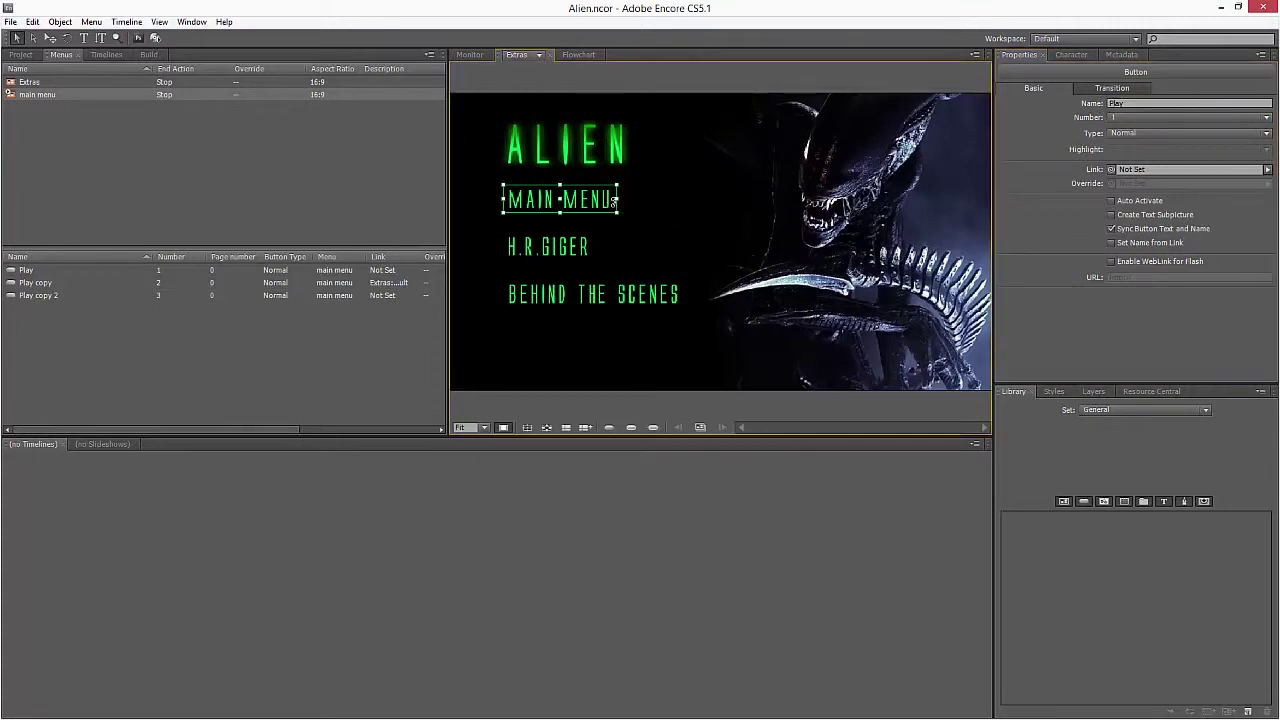
pyautogui.click(1133, 103)
pyautogui.write('yrty')
pyautogui.click(555, 222)
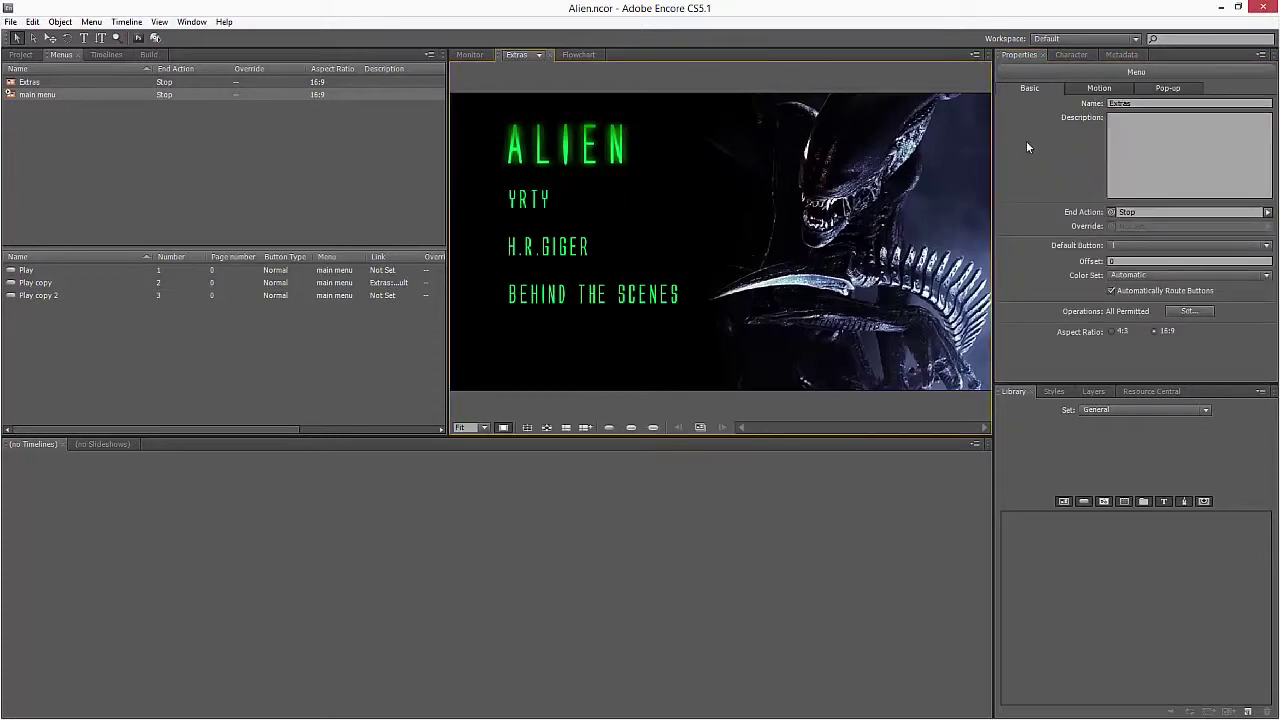
pyautogui.hotkey('ctrl', 'z')
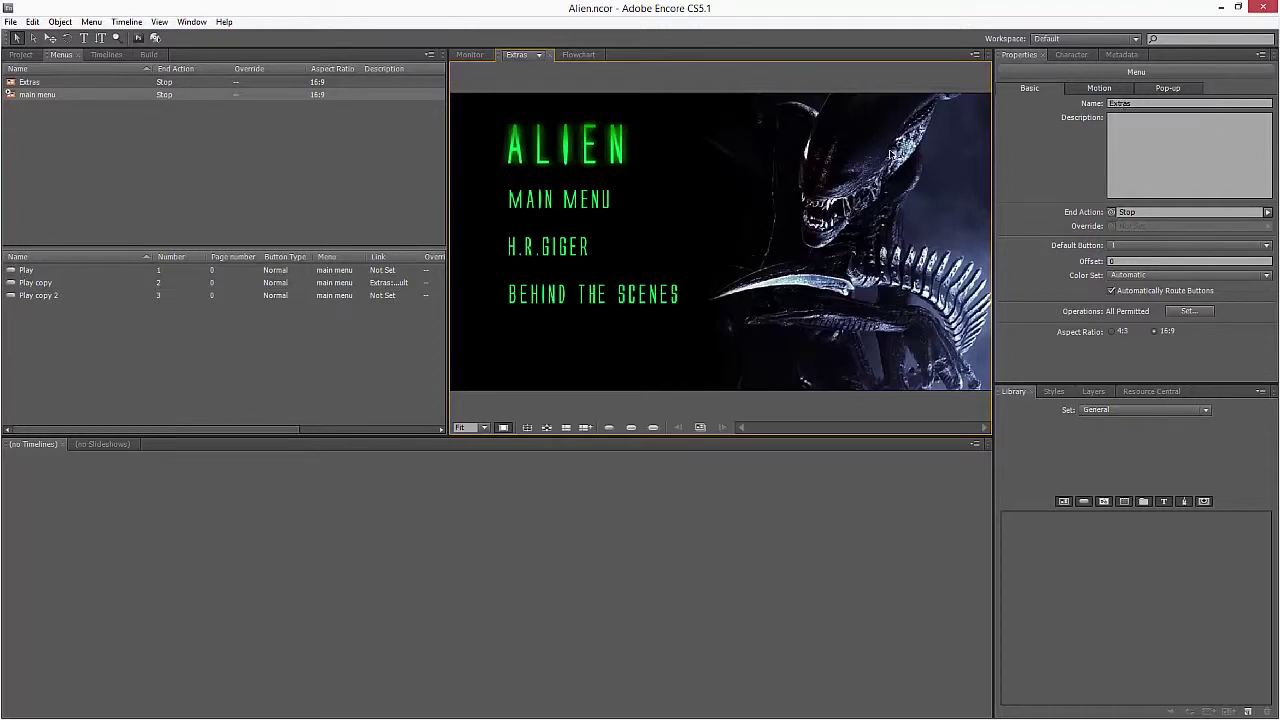
pyautogui.click(605, 200)
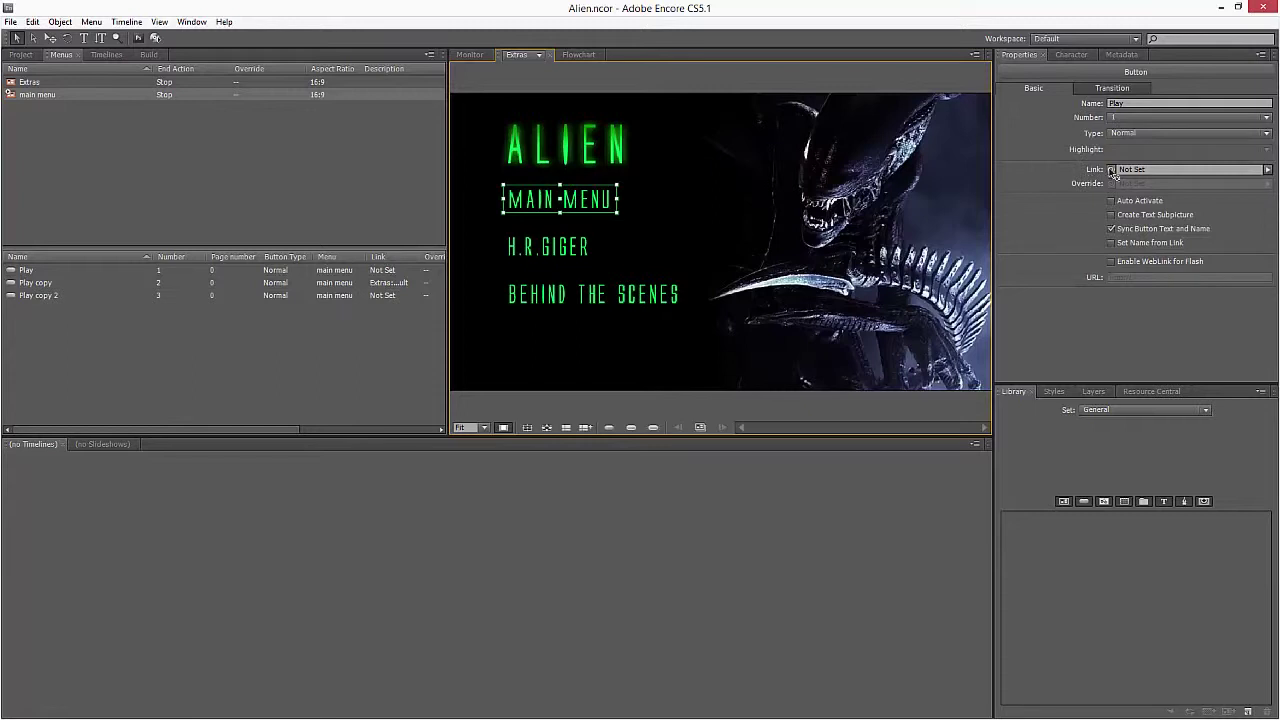
pyautogui.moveTo(1111, 169); pyautogui.dragTo(47, 94)
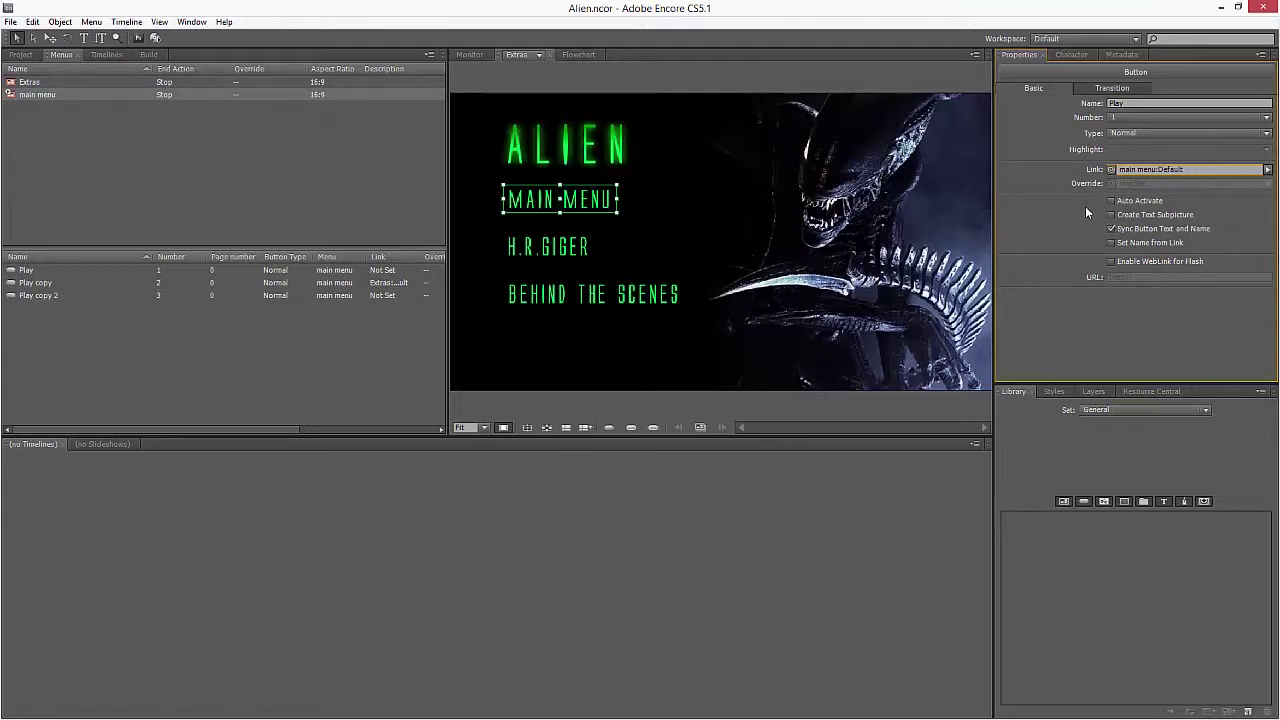
pyautogui.rightClick(45, 95)
pyautogui.click(129, 202)
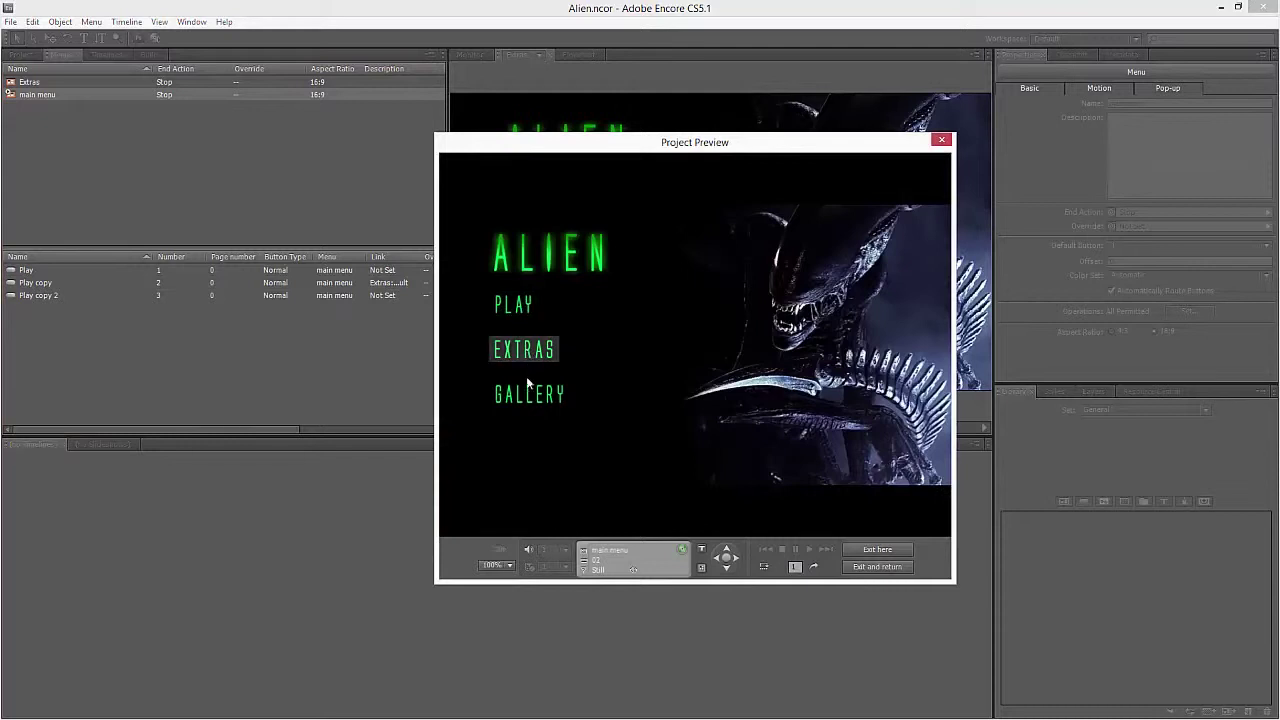
pyautogui.click(530, 356)
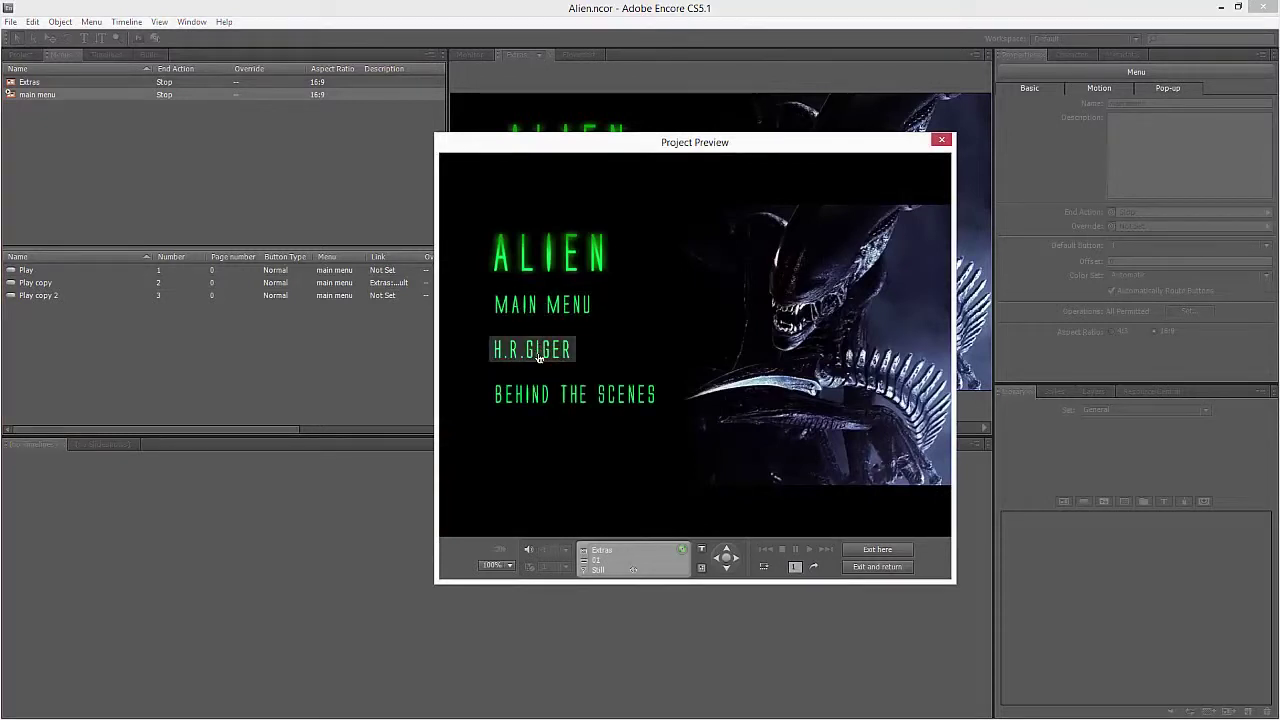
pyautogui.click(549, 312)
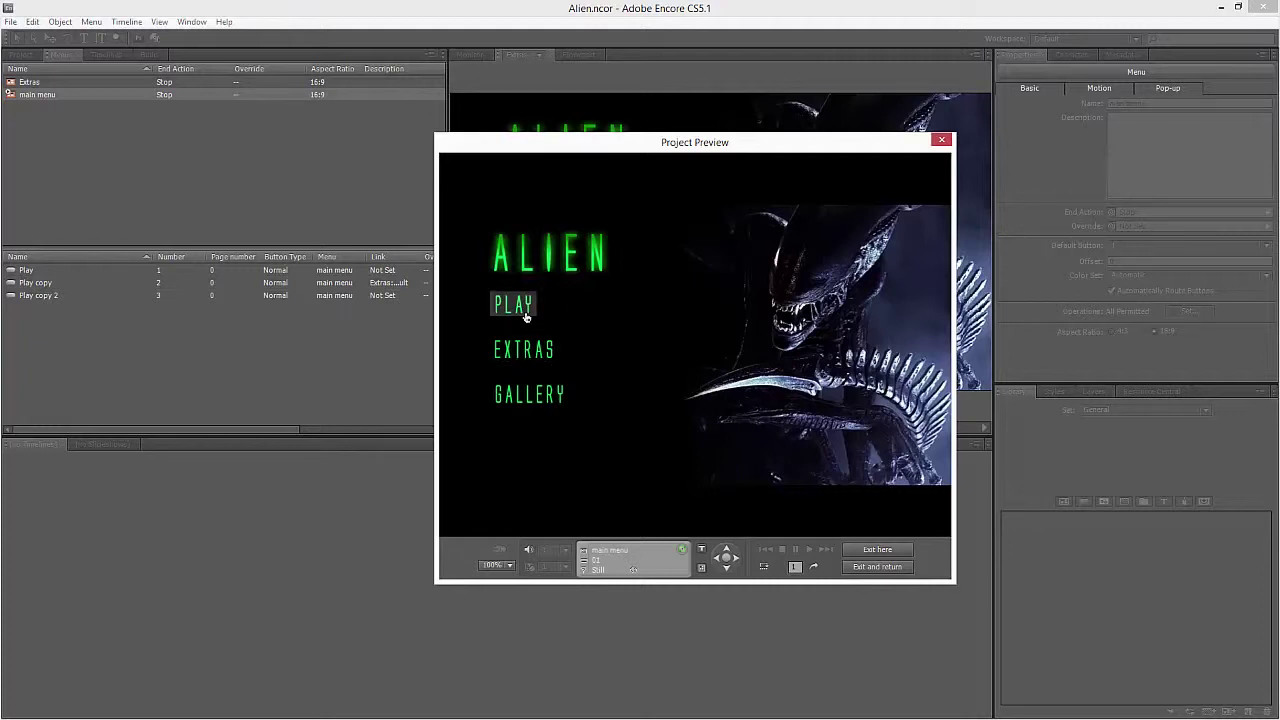
pyautogui.click(944, 140)
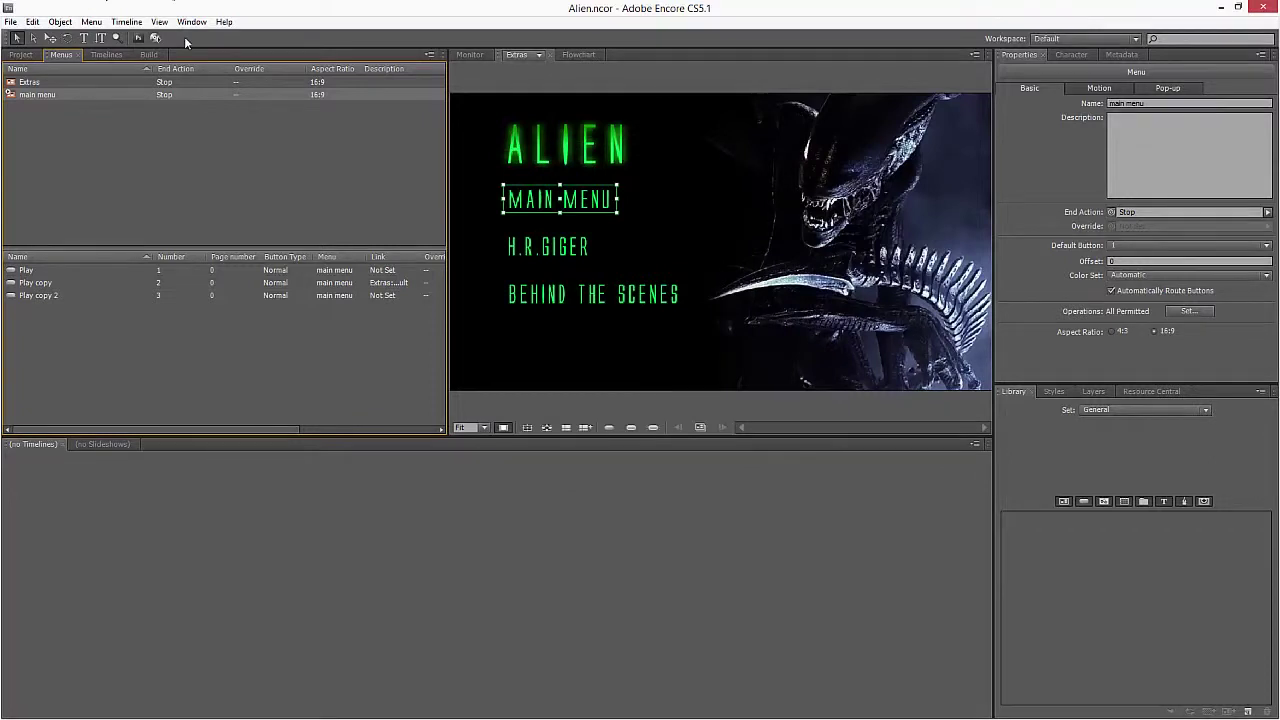
# - Import Alien Scene.mp4 from Encore Motion Menus/alien assets as a timeline
pyautogui.click(12, 22)
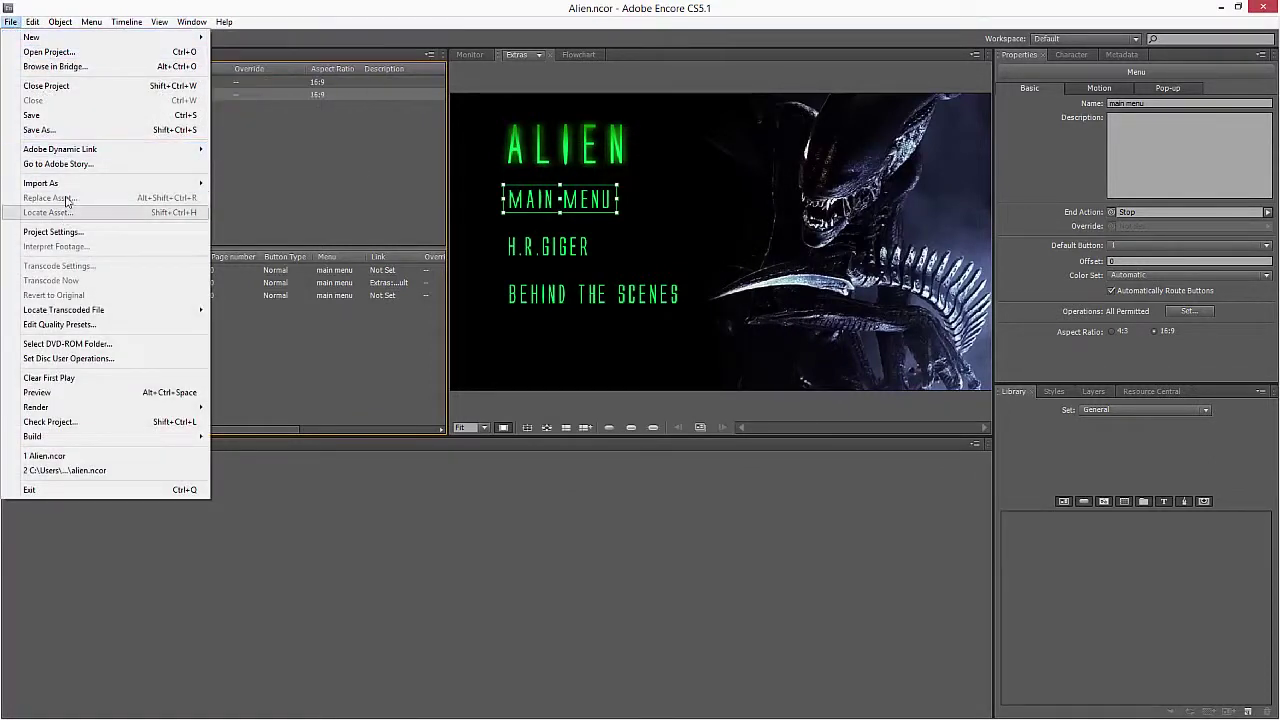
pyautogui.moveTo(72, 187)
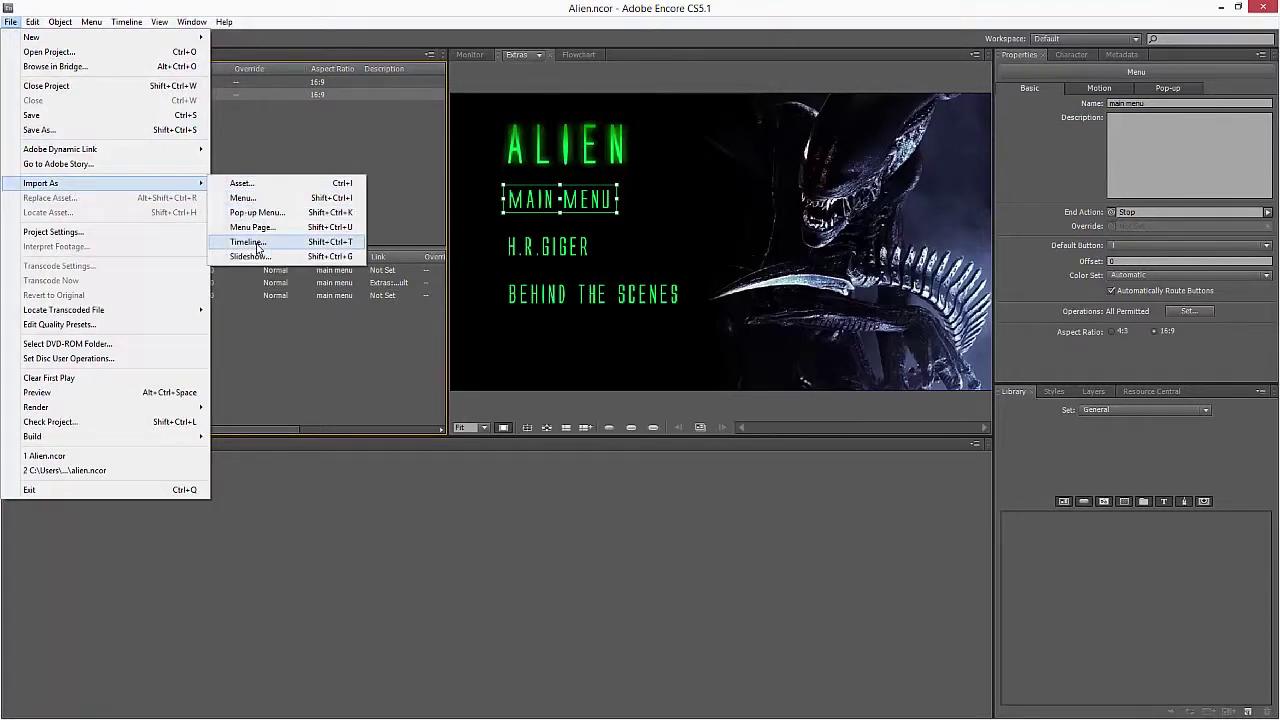
pyautogui.click(247, 241)
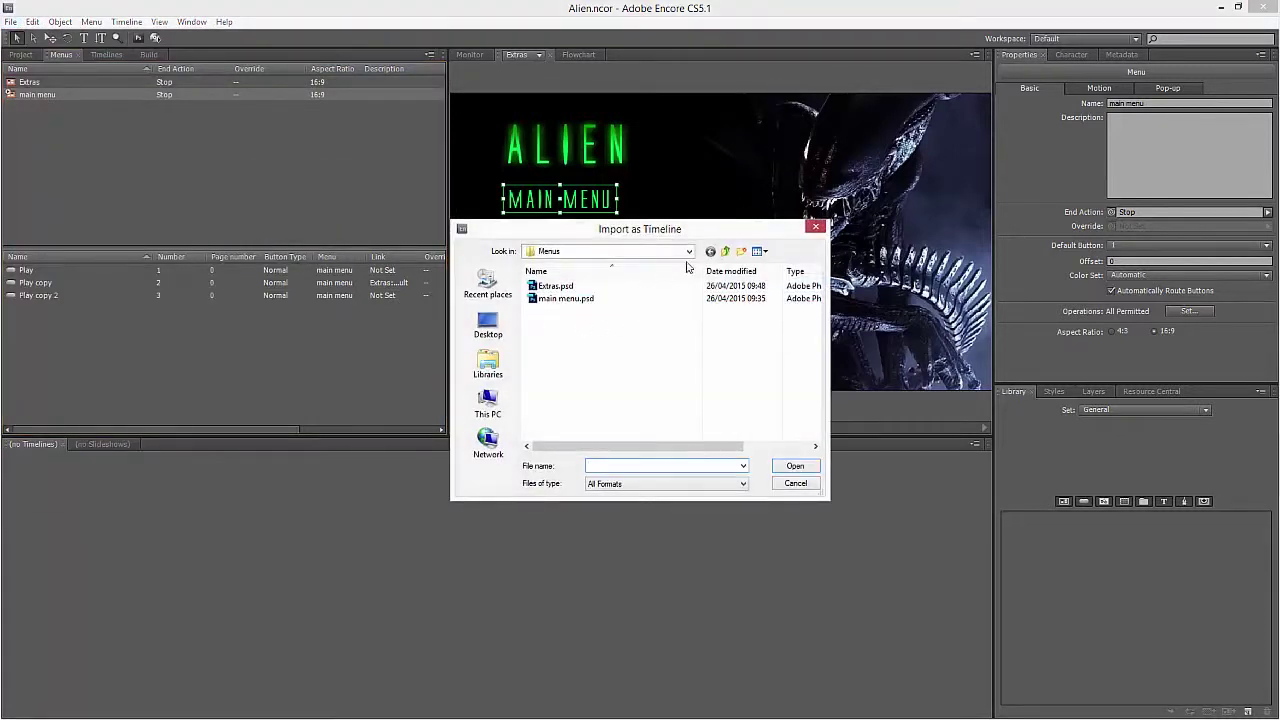
pyautogui.click(725, 252)
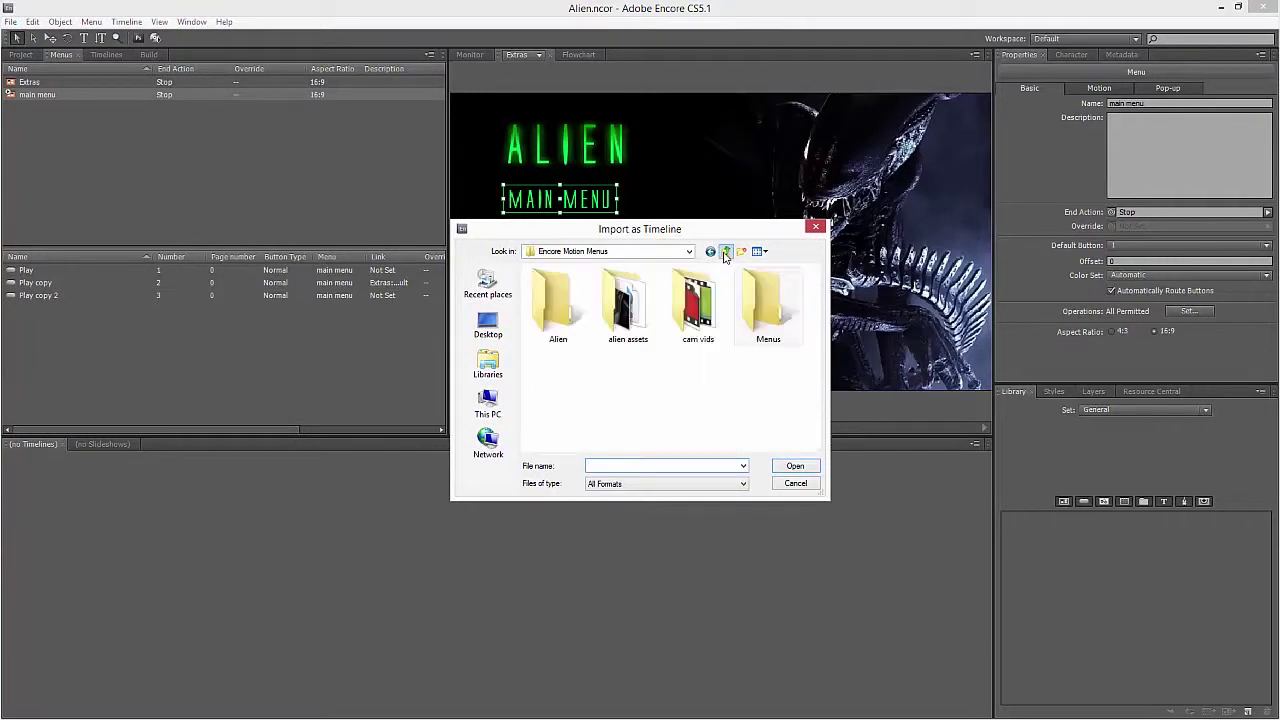
pyautogui.doubleClick(628, 295)
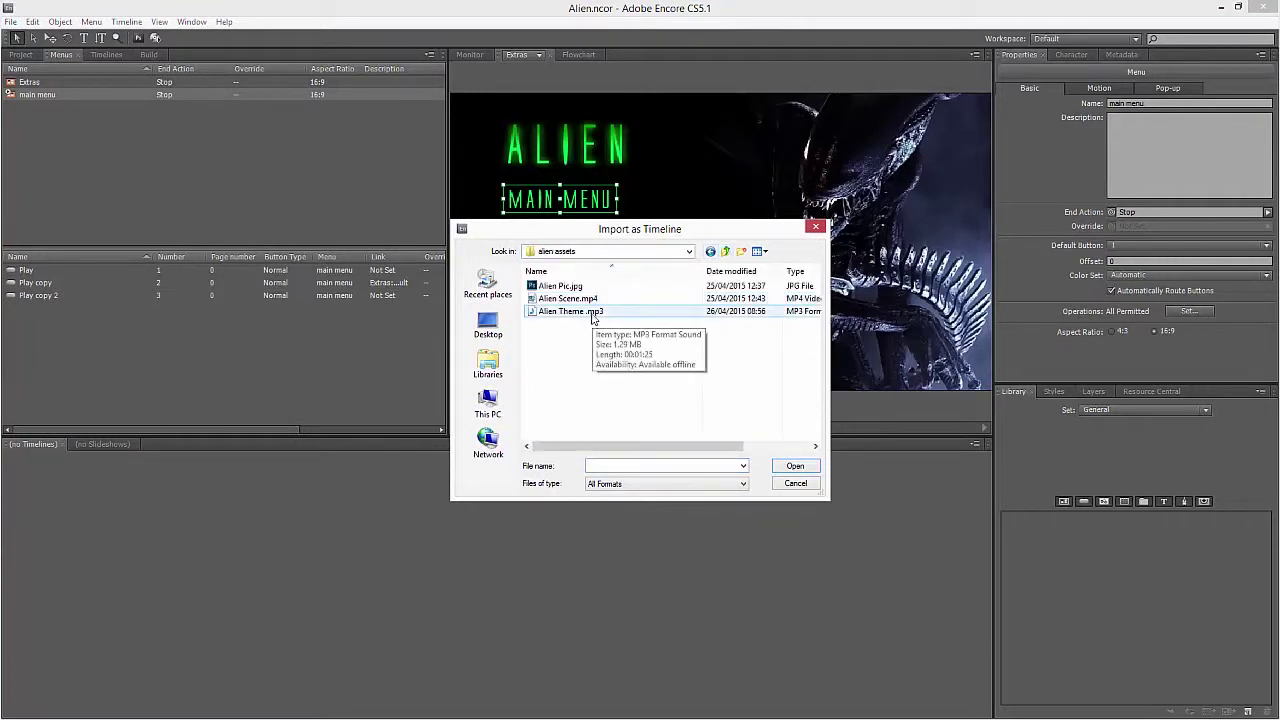
pyautogui.click(588, 299)
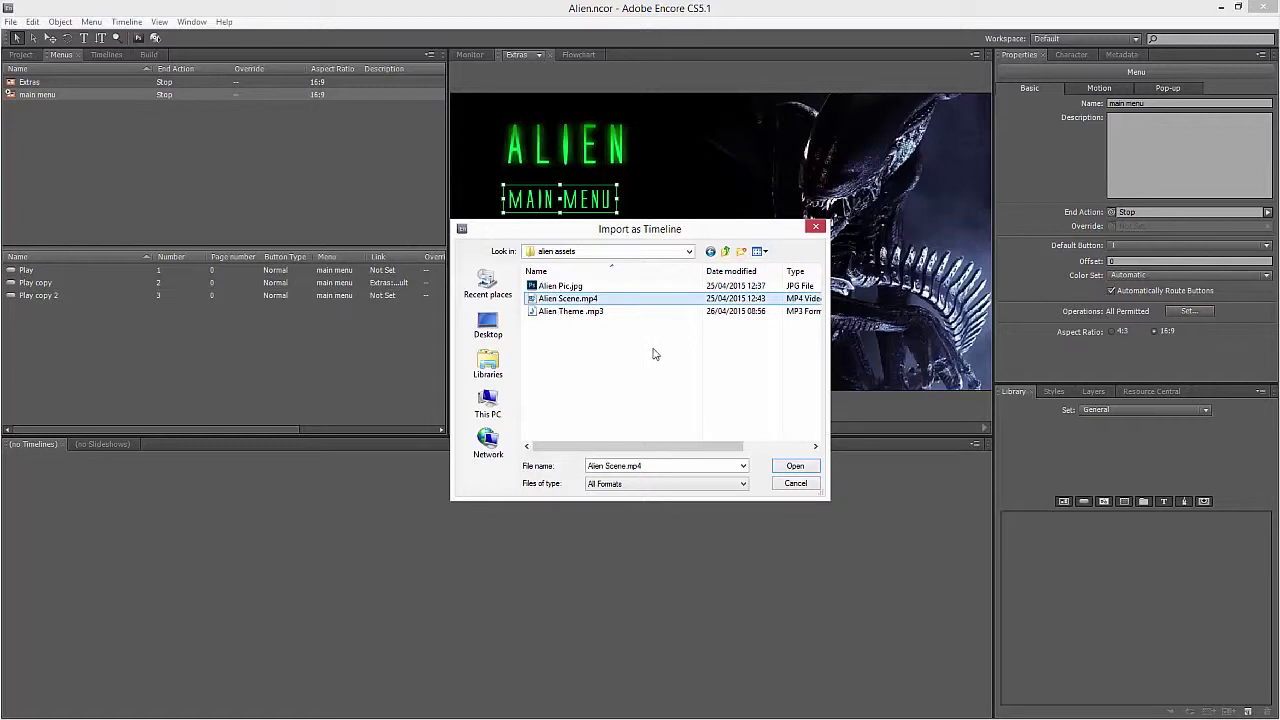
pyautogui.click(795, 466)
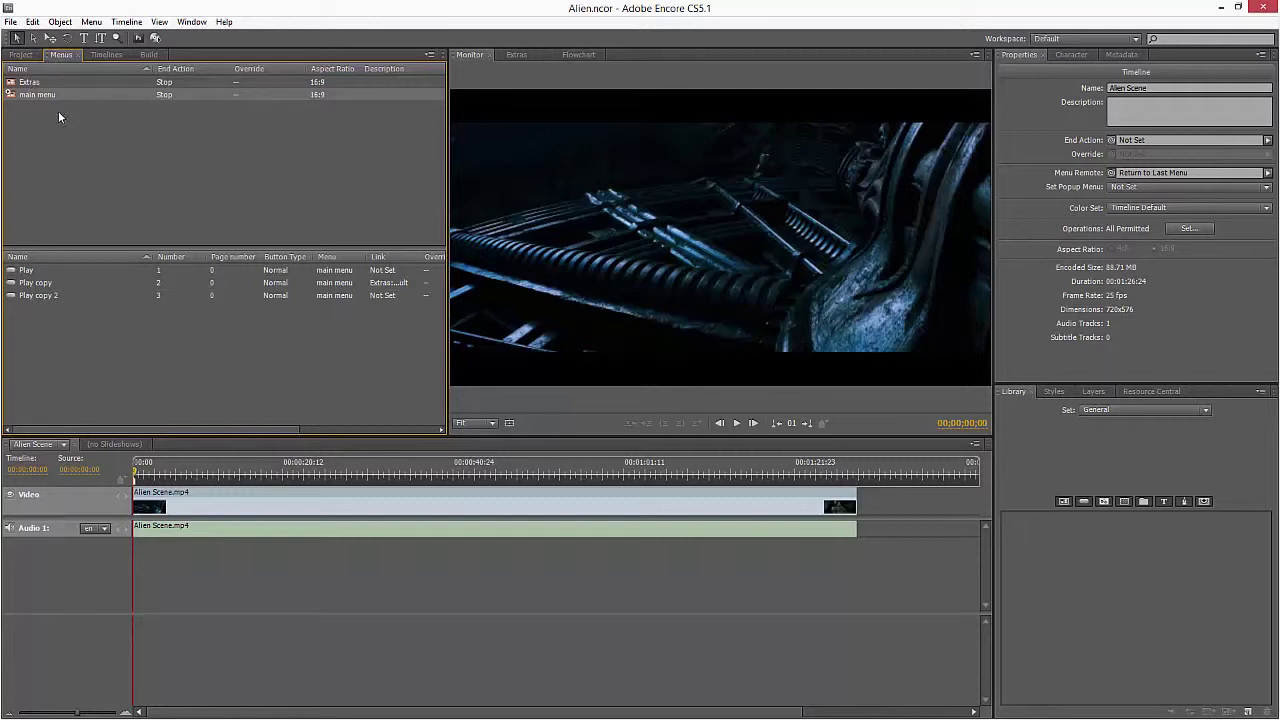
# - Inspect the Alien Scene timeline and Alien Scene.mp4 in the Project list, scrubbing the footage
pyautogui.click(20, 54)
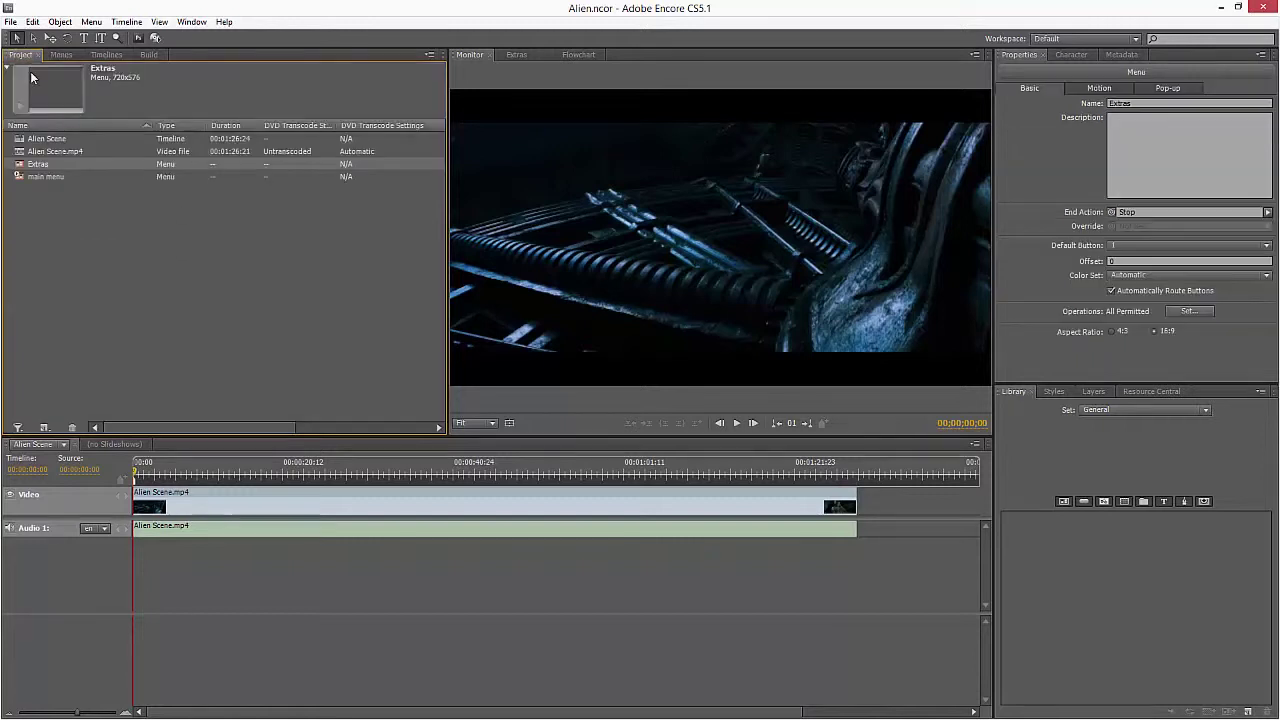
pyautogui.click(46, 139)
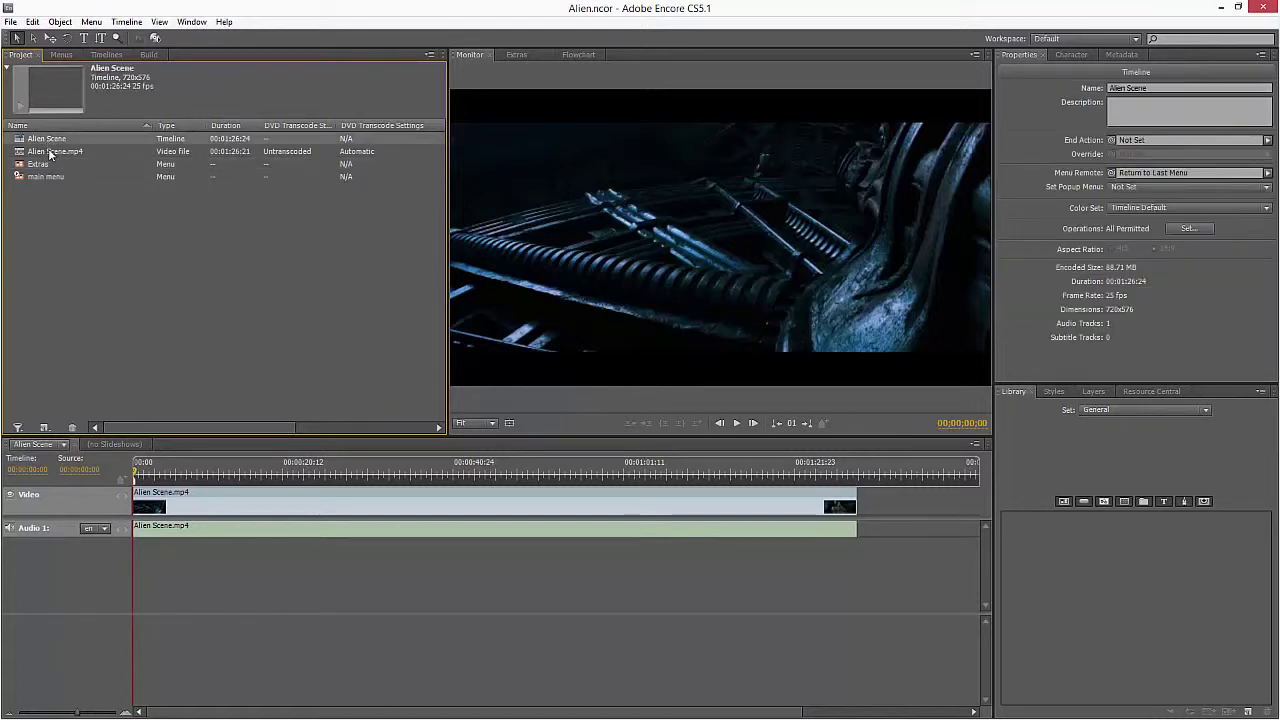
pyautogui.click(49, 152)
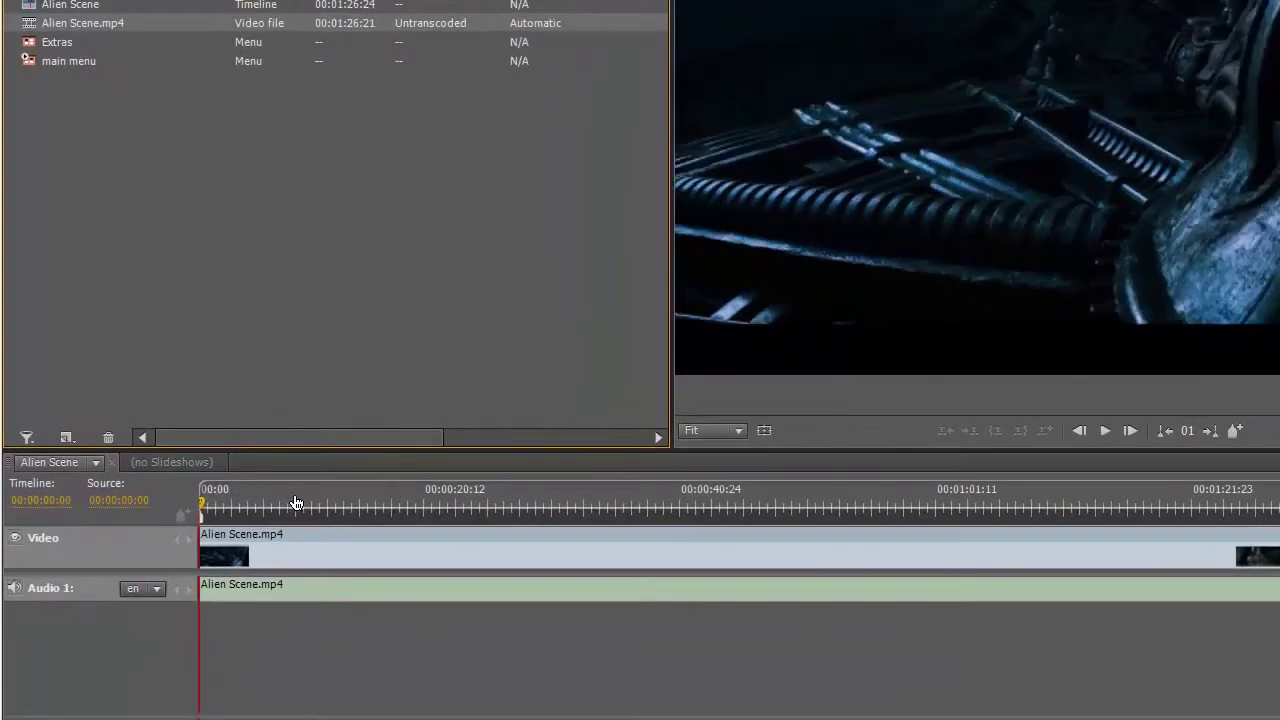
pyautogui.moveTo(296, 502); pyautogui.dragTo(200, 505)
pyautogui.rightClick(435, 29)
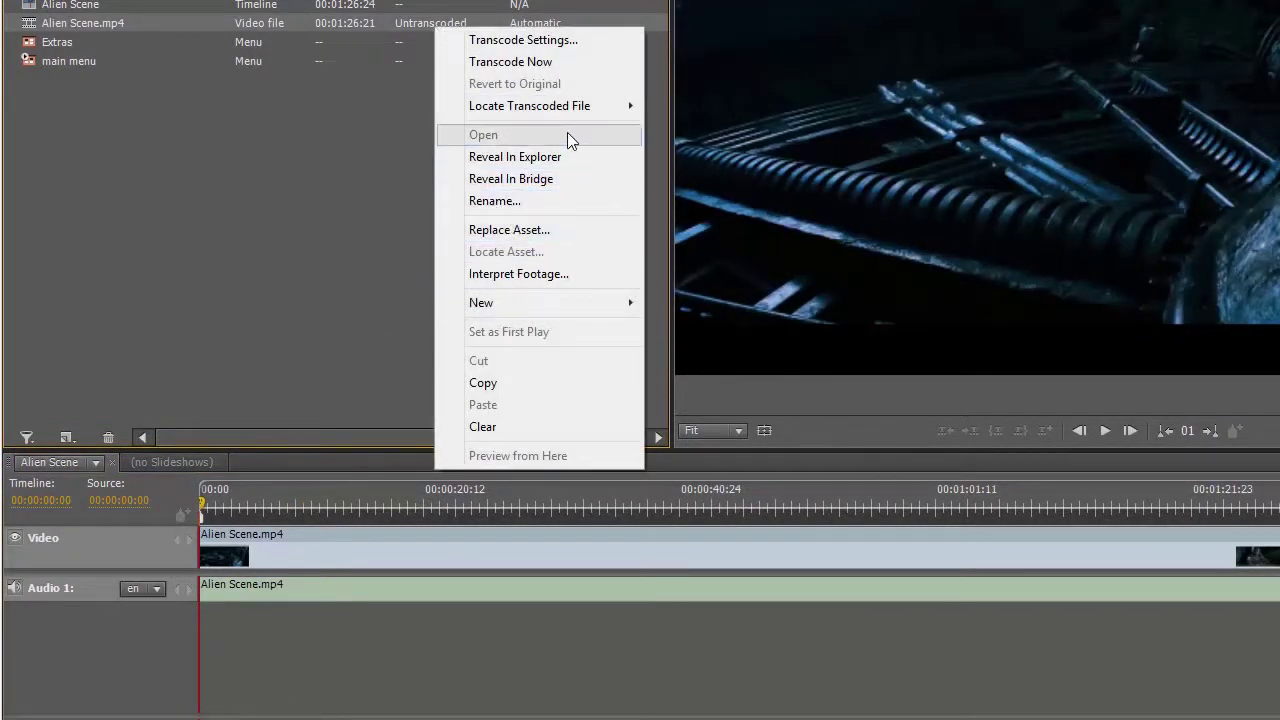
pyautogui.click(291, 186)
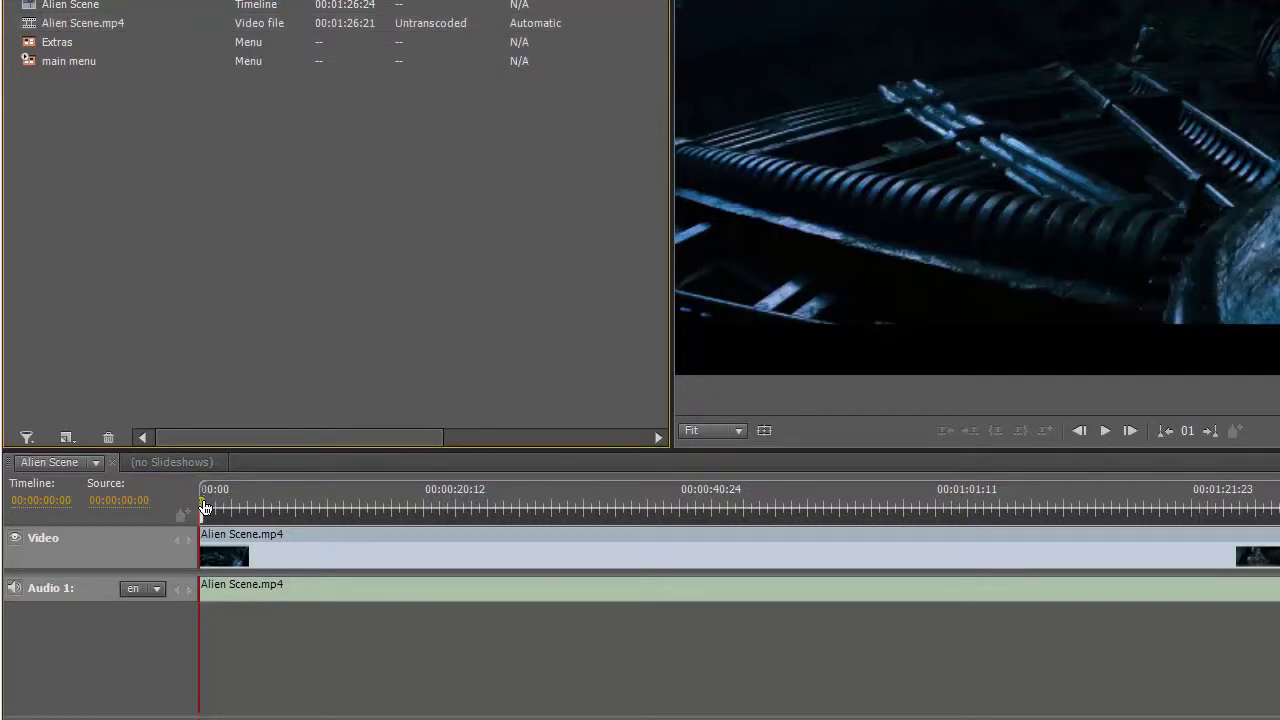
pyautogui.moveTo(203, 507)
pyautogui.mouseDown()
pyautogui.moveTo(409, 514)
pyautogui.moveTo(197, 498)
pyautogui.mouseUp()
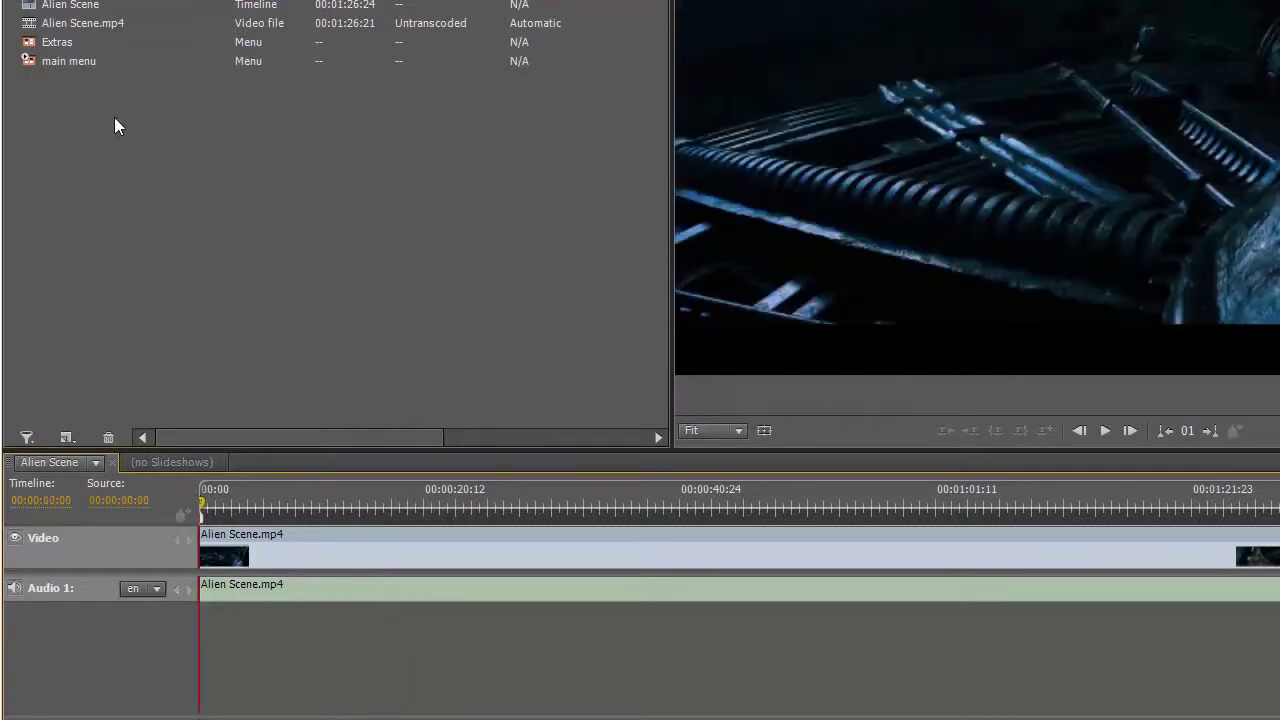
# - Link the main menu's PLAY button to Alien Scene:Chapter 1
pyautogui.click(49, 54)
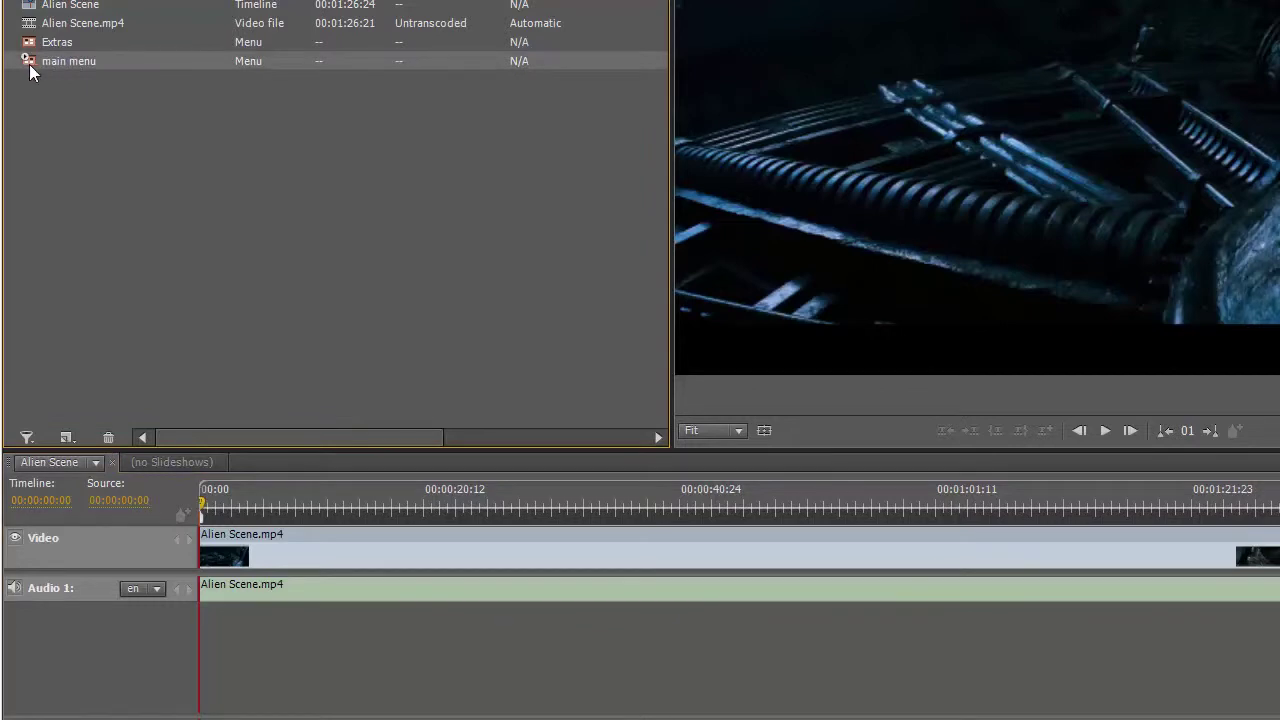
pyautogui.doubleClick(29, 64)
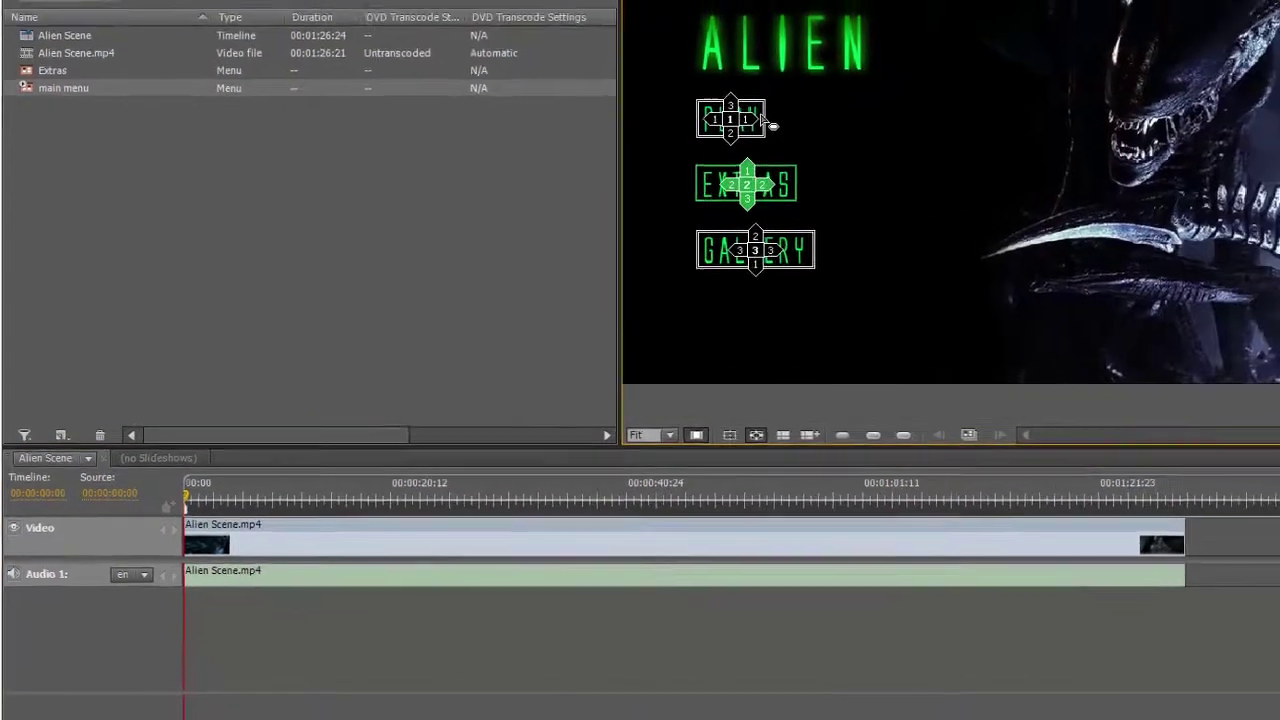
pyautogui.click(825, 96)
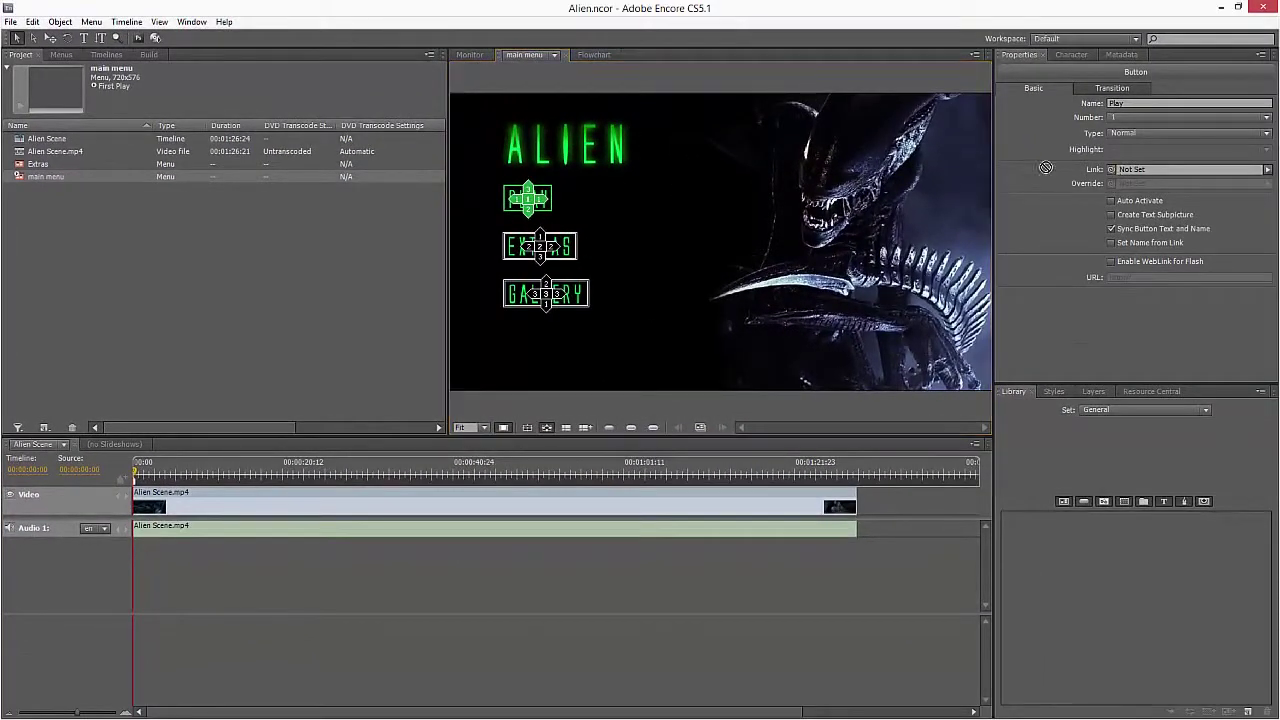
pyautogui.moveTo(1113, 170); pyautogui.dragTo(43, 146)
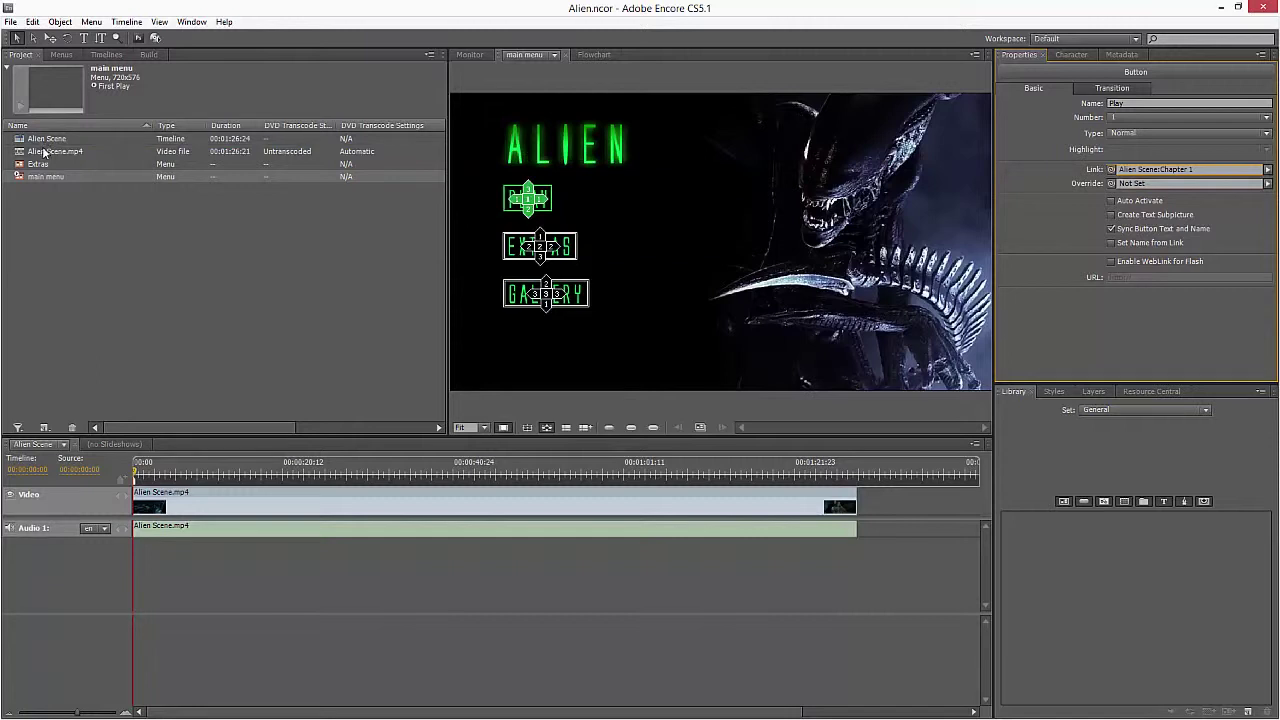
pyautogui.rightClick(45, 177)
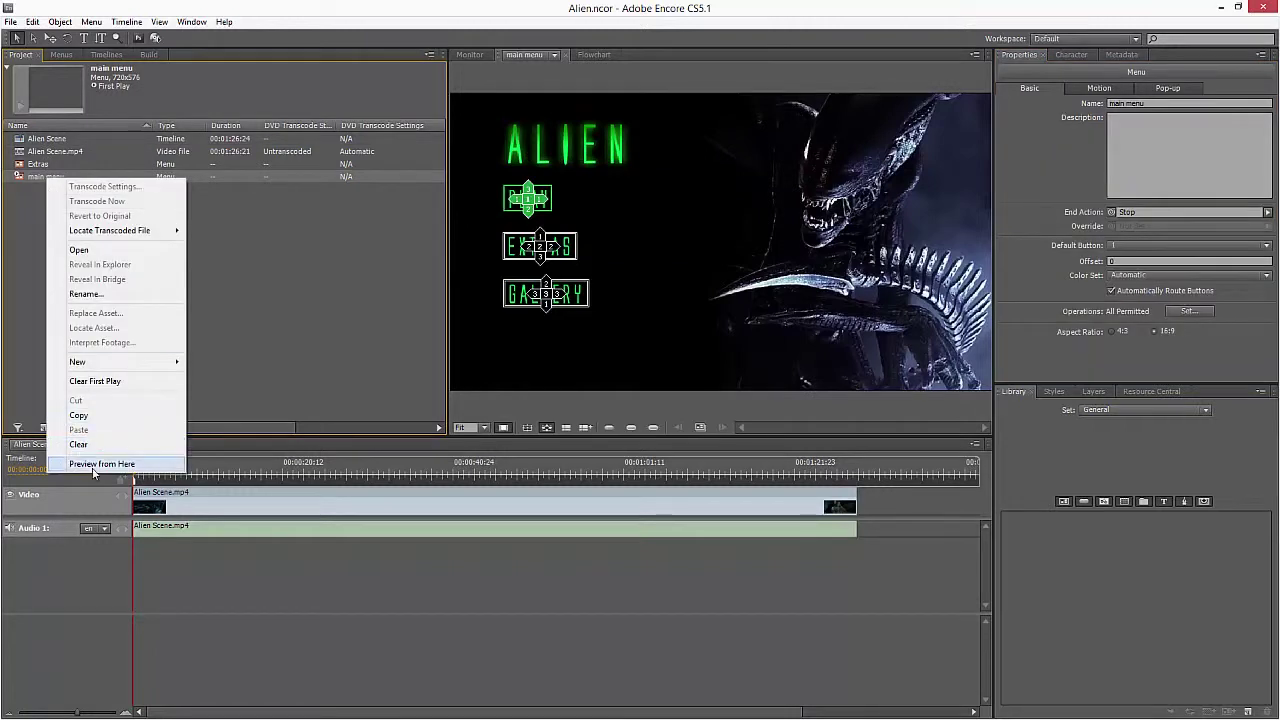
pyautogui.click(95, 464)
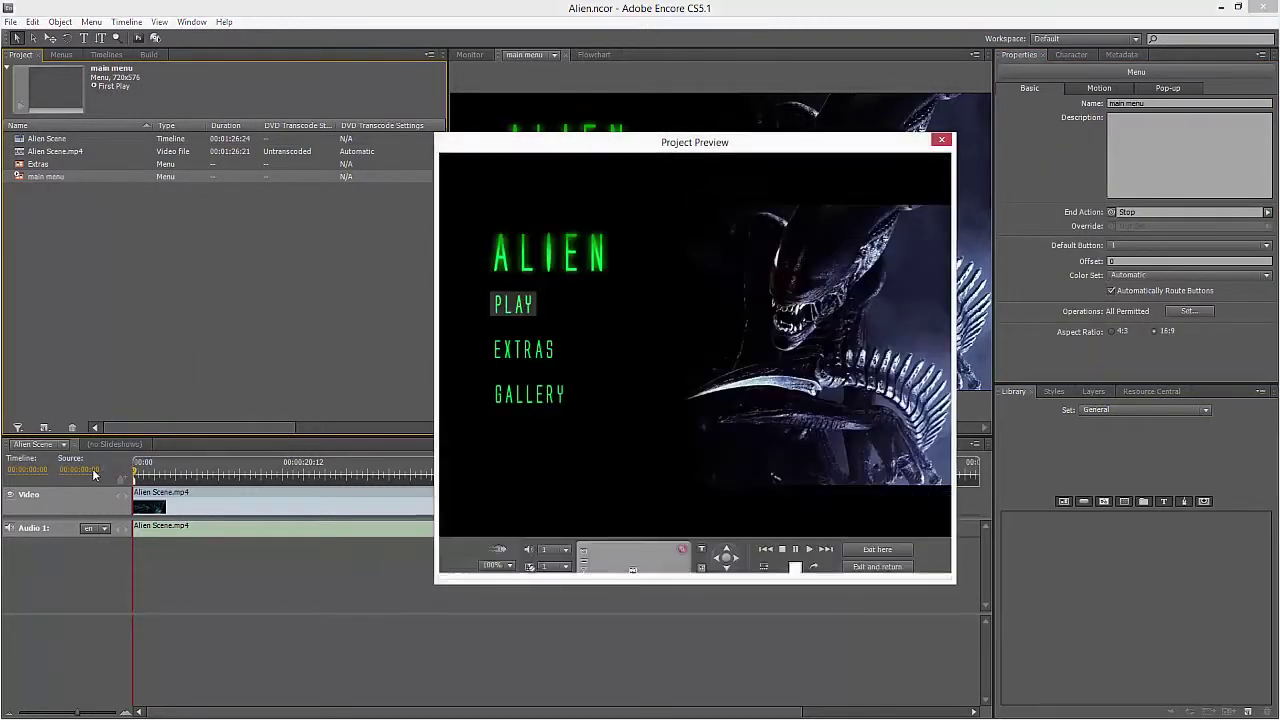
pyautogui.click(529, 318)
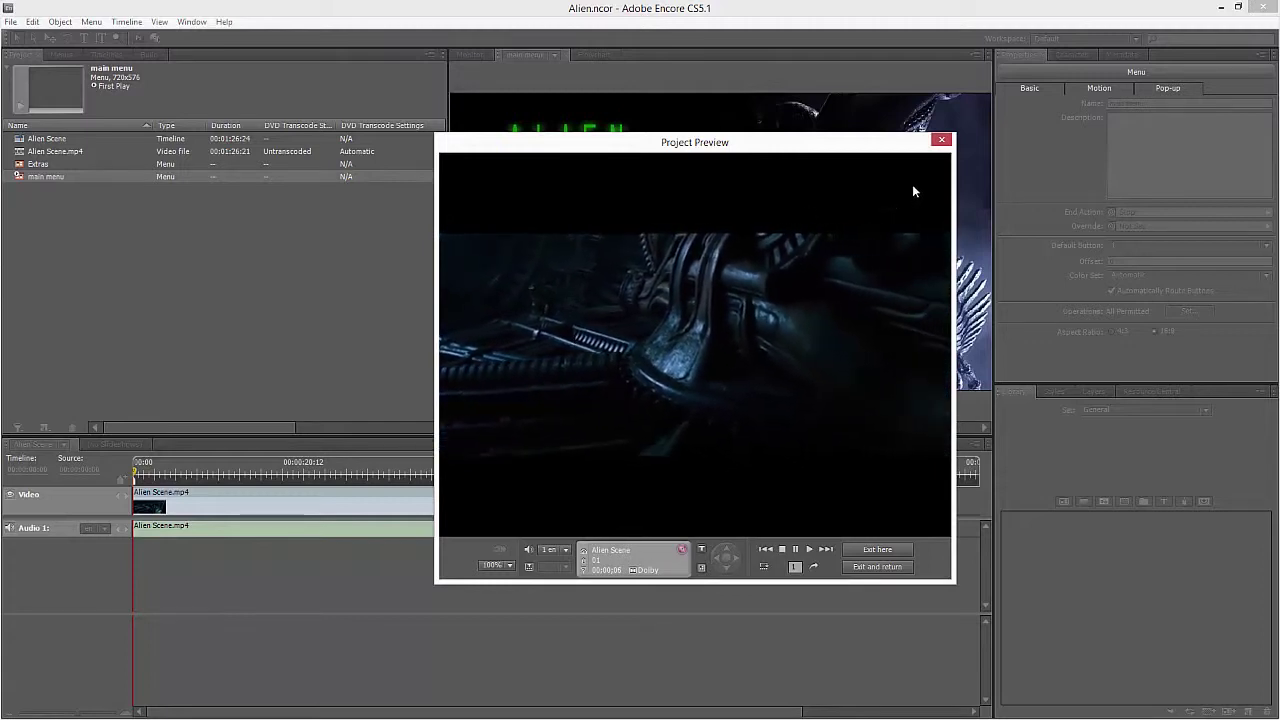
pyautogui.click(942, 141)
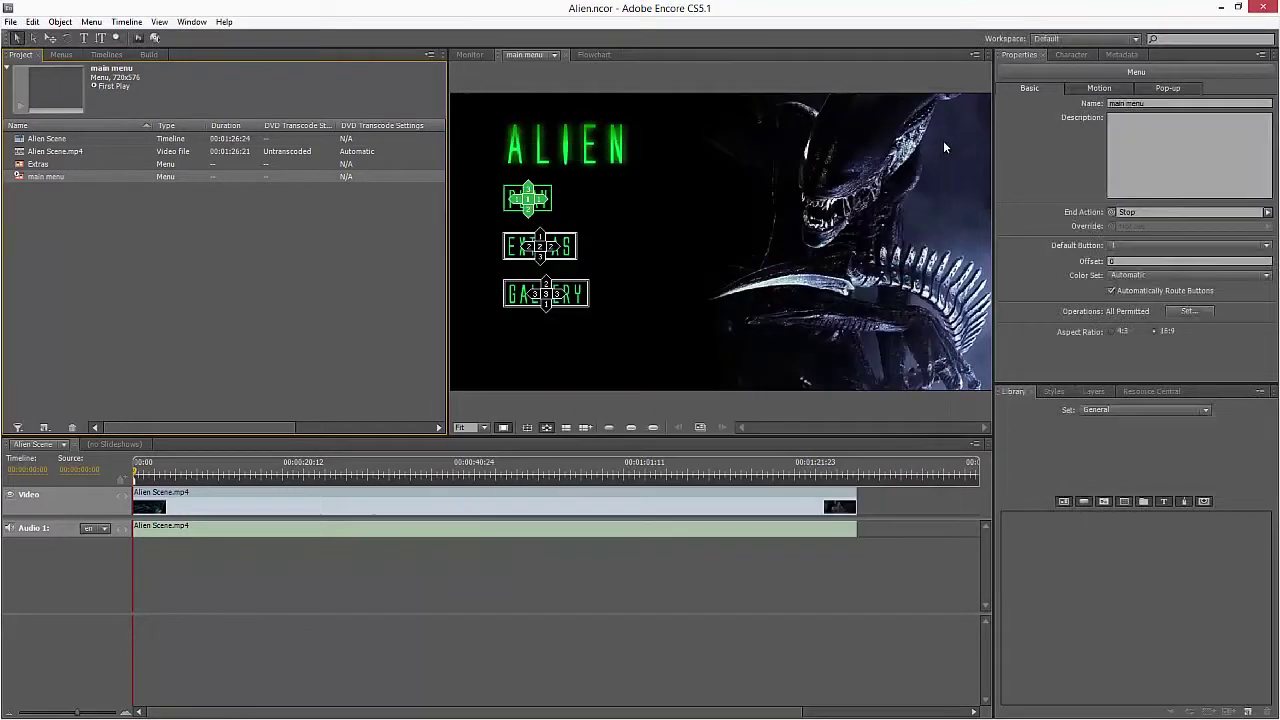
pyautogui.click(63, 141)
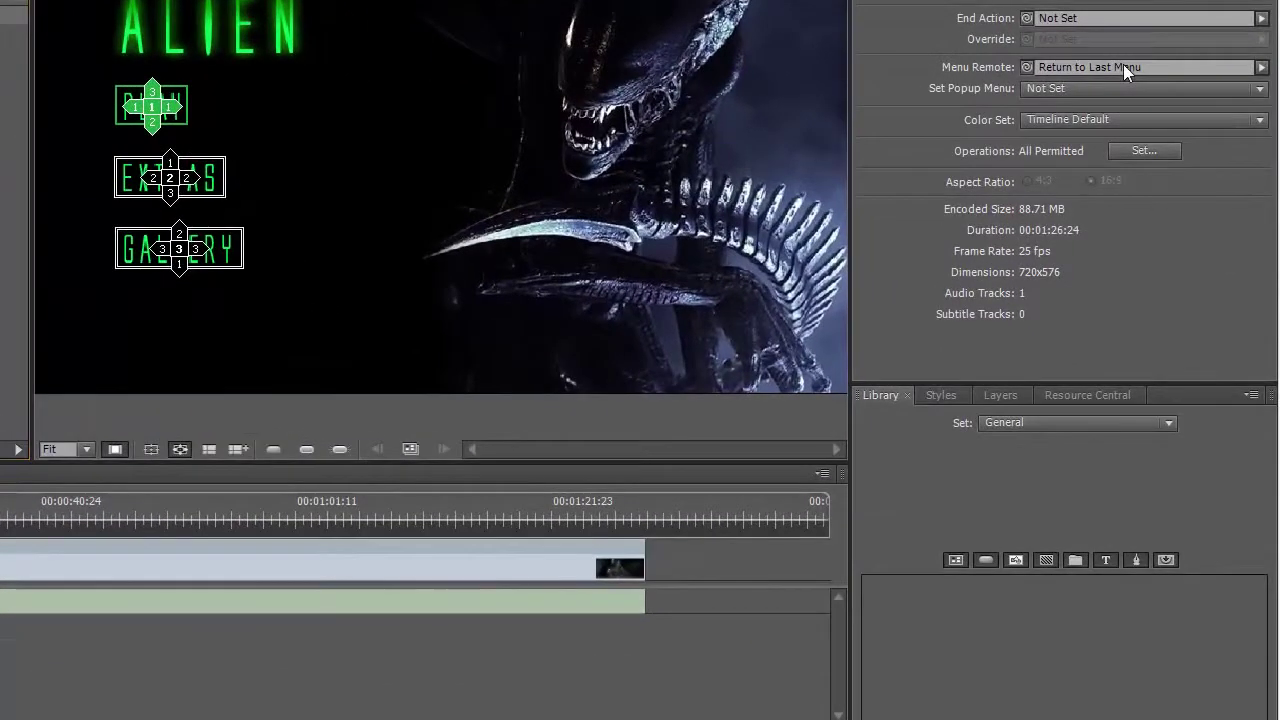
# - Set the Alien Scene timeline's End Action to return to main menu:Default when playback finishes
pyautogui.click(1174, 170)
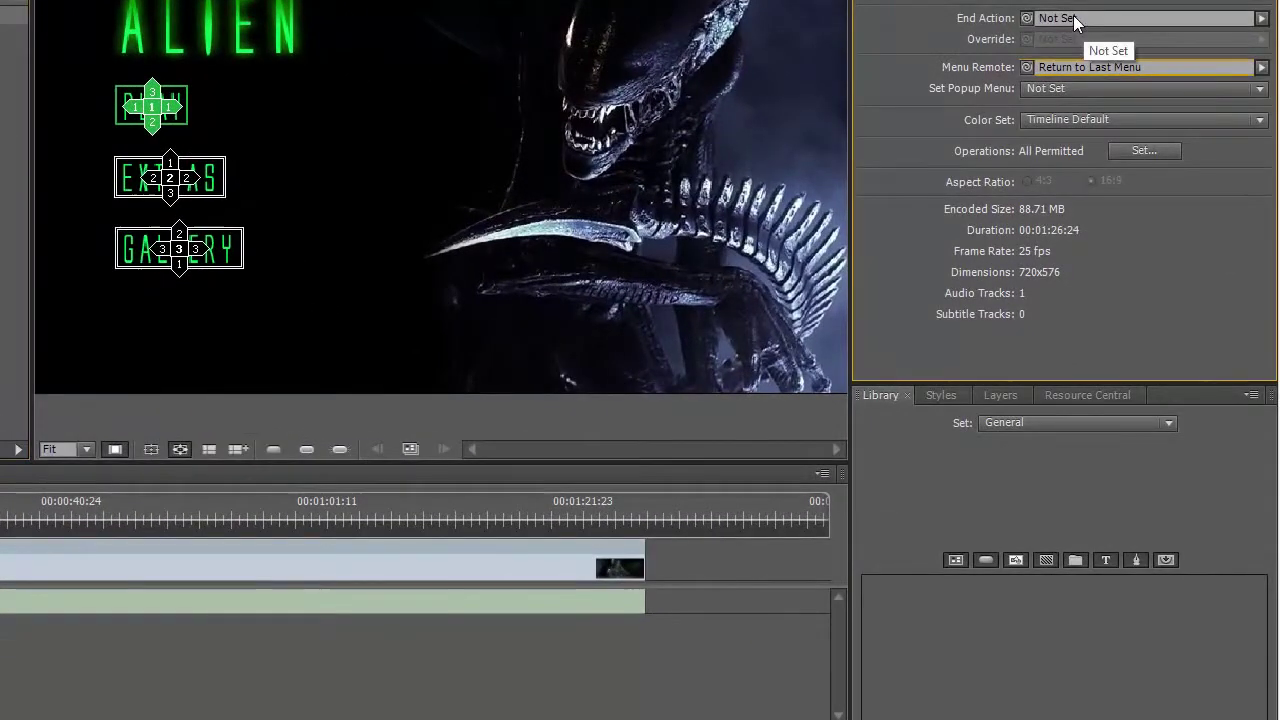
pyautogui.click(1262, 18)
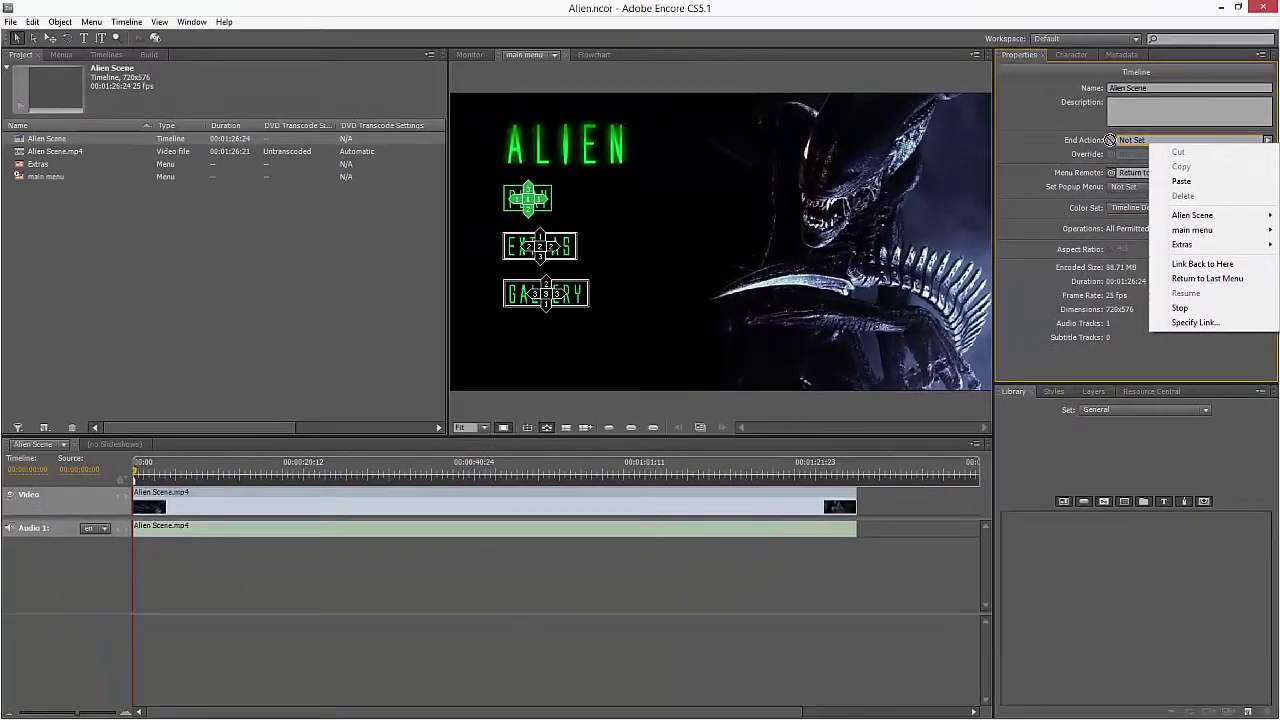
pyautogui.moveTo(1110, 140)
pyautogui.mouseDown()
pyautogui.moveTo(600, 158)
pyautogui.moveTo(35, 152)
pyautogui.moveTo(34, 179)
pyautogui.mouseUp()
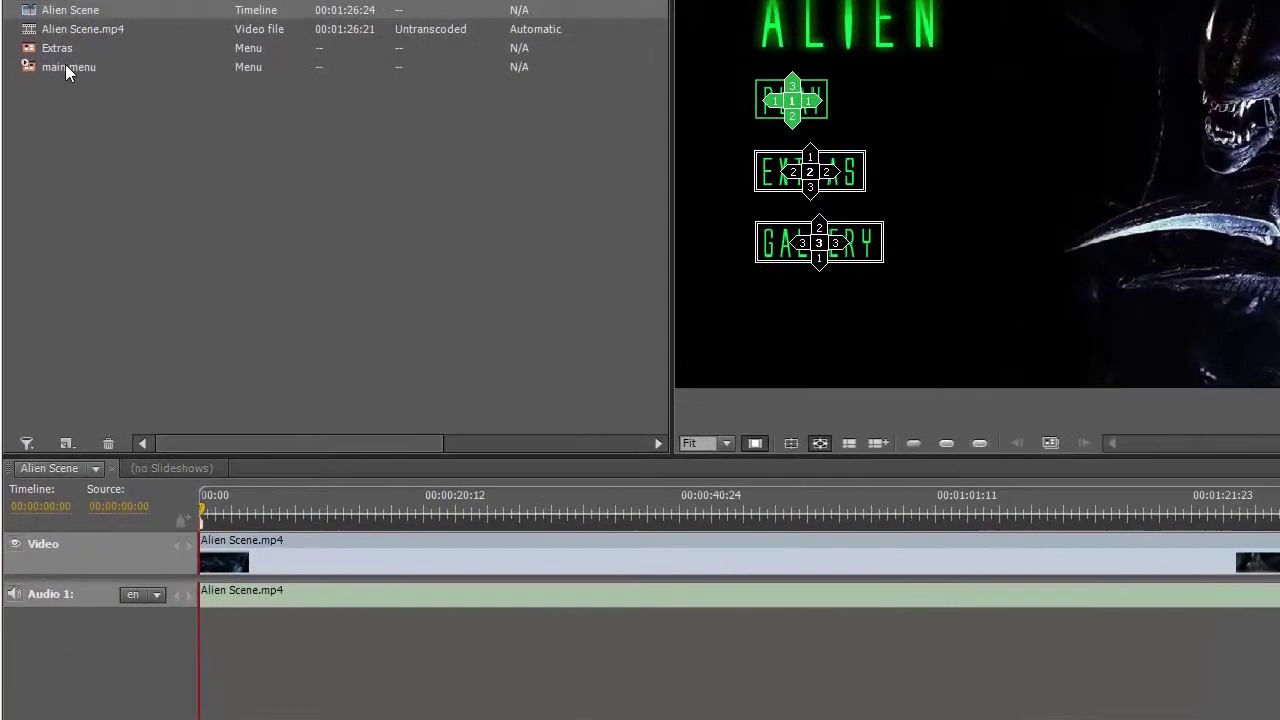
# - Preview the disc from the main menu and check that PLAY plays the Alien Scene
pyautogui.rightClick(43, 175)
pyautogui.click(149, 493)
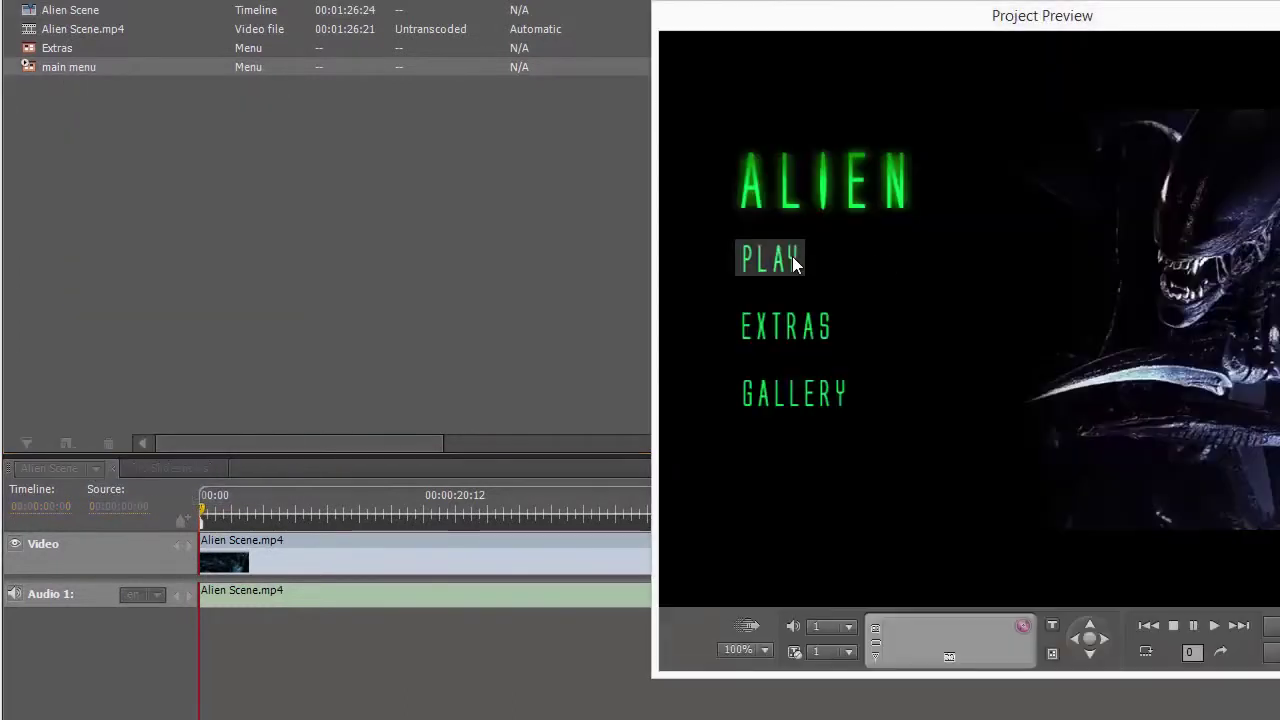
pyautogui.click(790, 263)
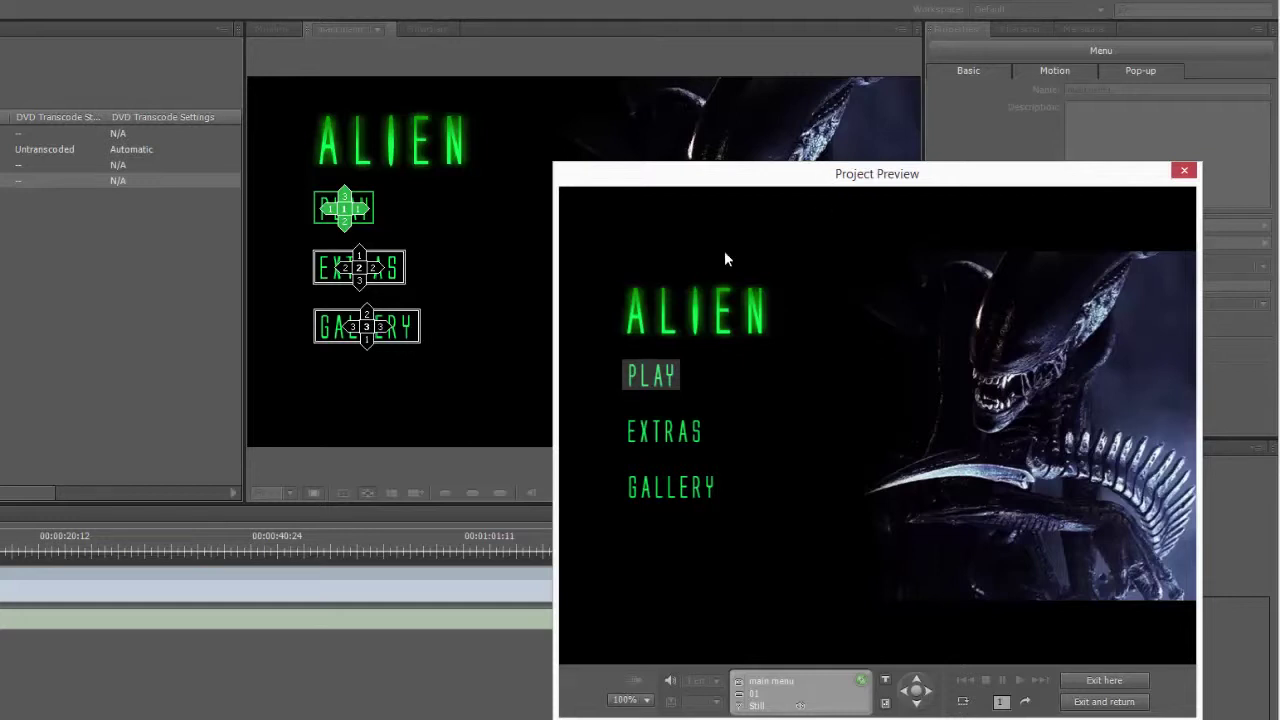
# - Test twice that EXTRAS opens the Extras menu and MAIN MENU returns to the main menu
pyautogui.click(633, 437)
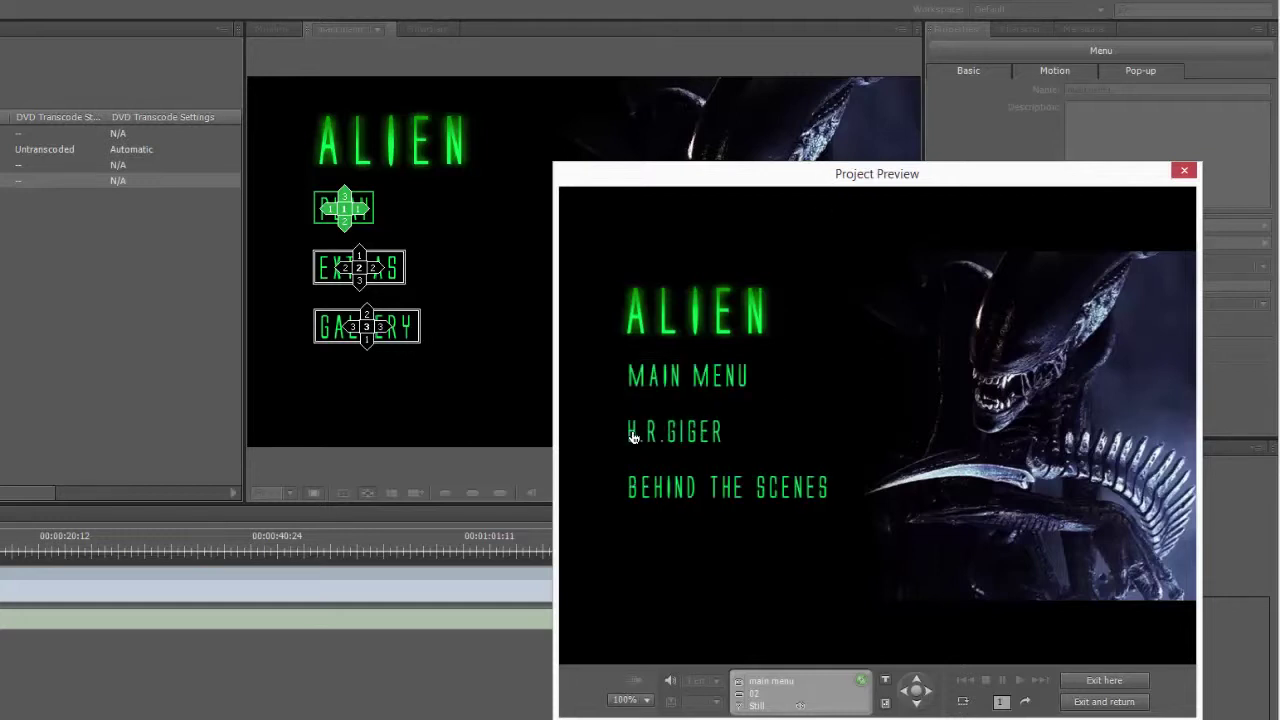
pyautogui.click(666, 374)
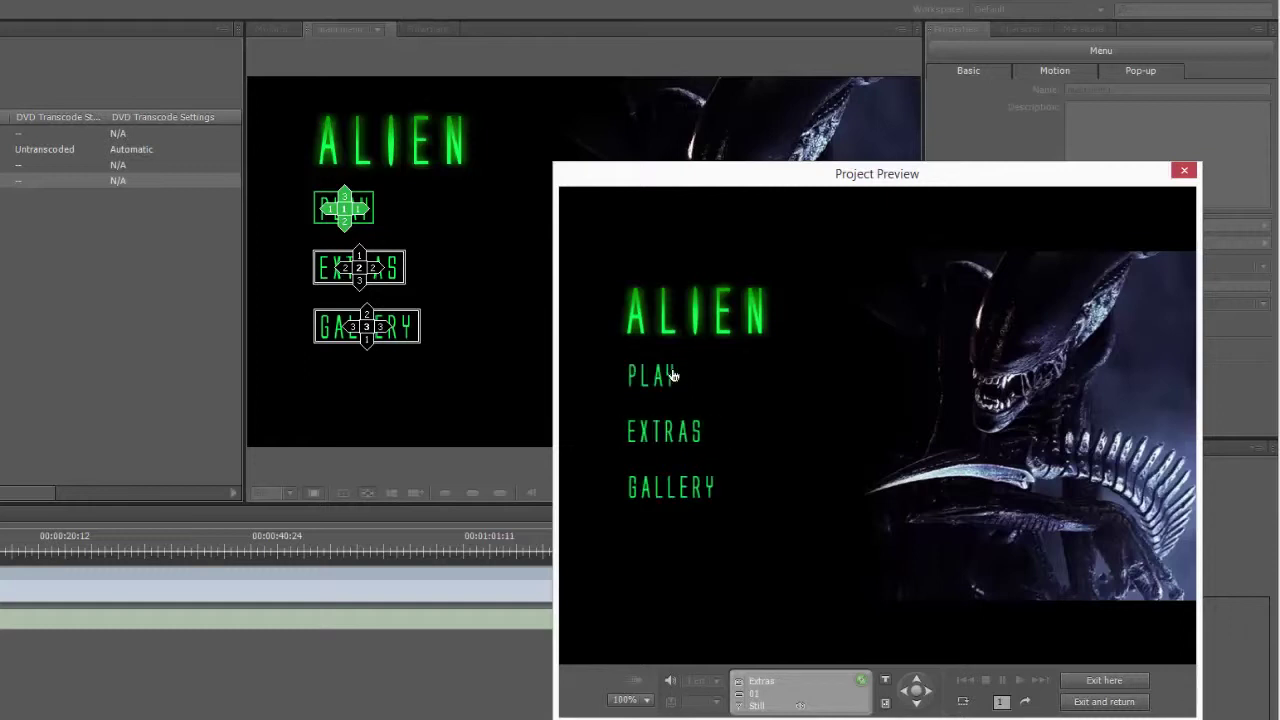
pyautogui.click(669, 448)
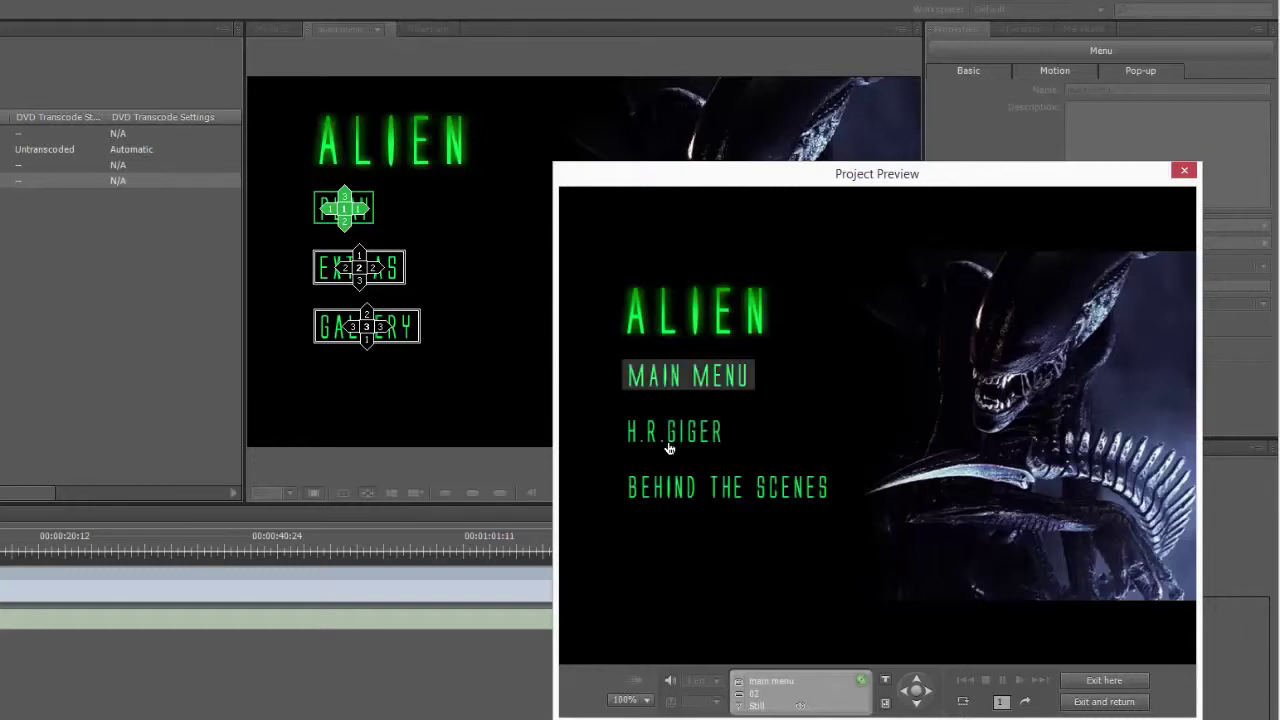
pyautogui.click(712, 378)
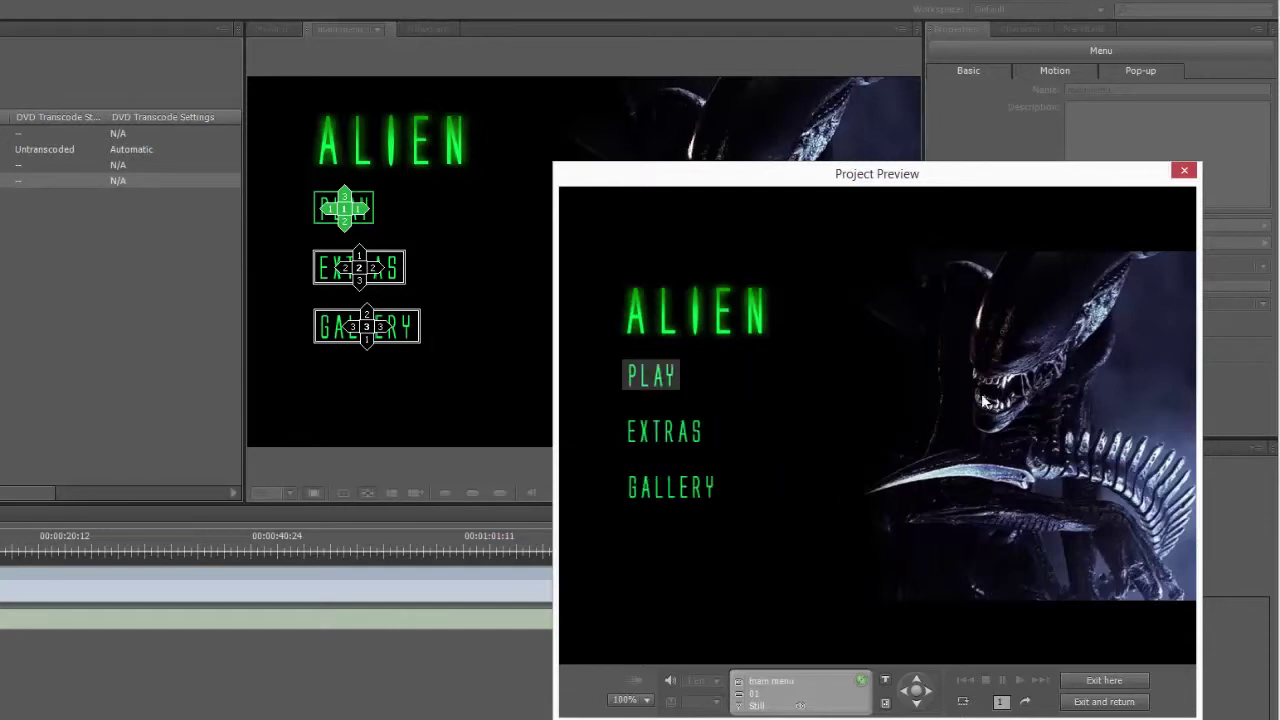